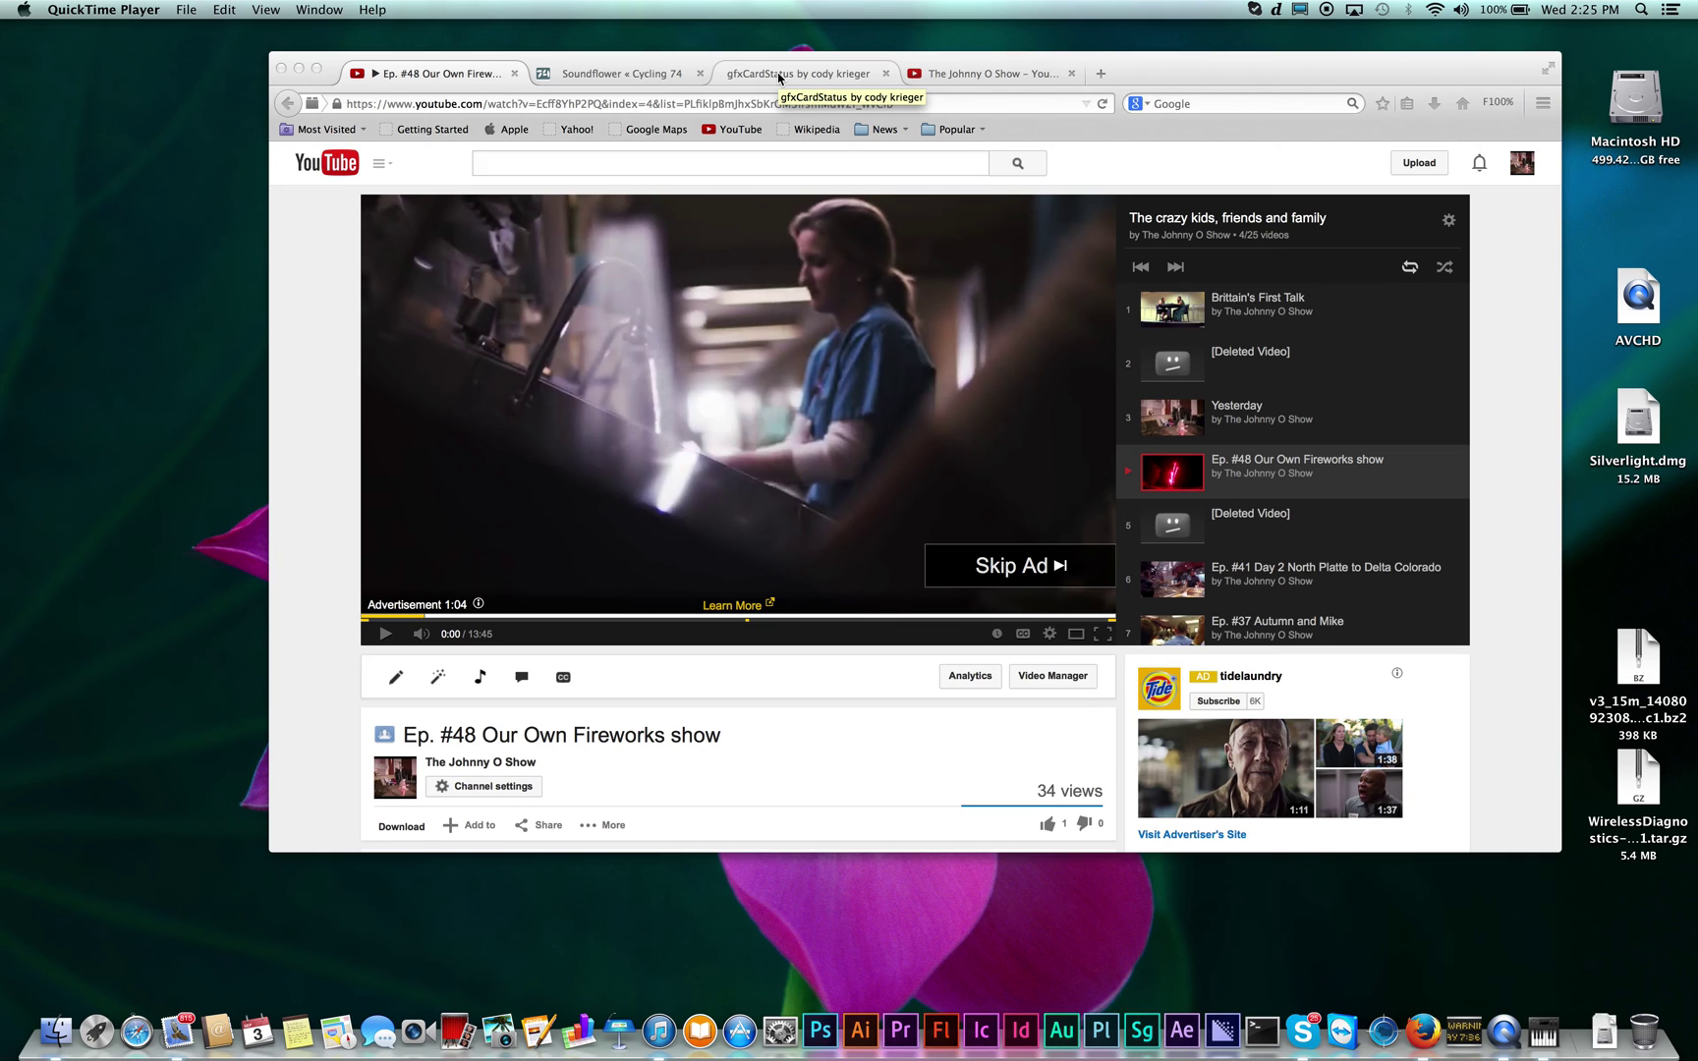
- Check the graphics mode options in gfxCardStatus and the CUDA driver information in System Preferences
{"action": "left_click", "coordinate": [778, 76]}
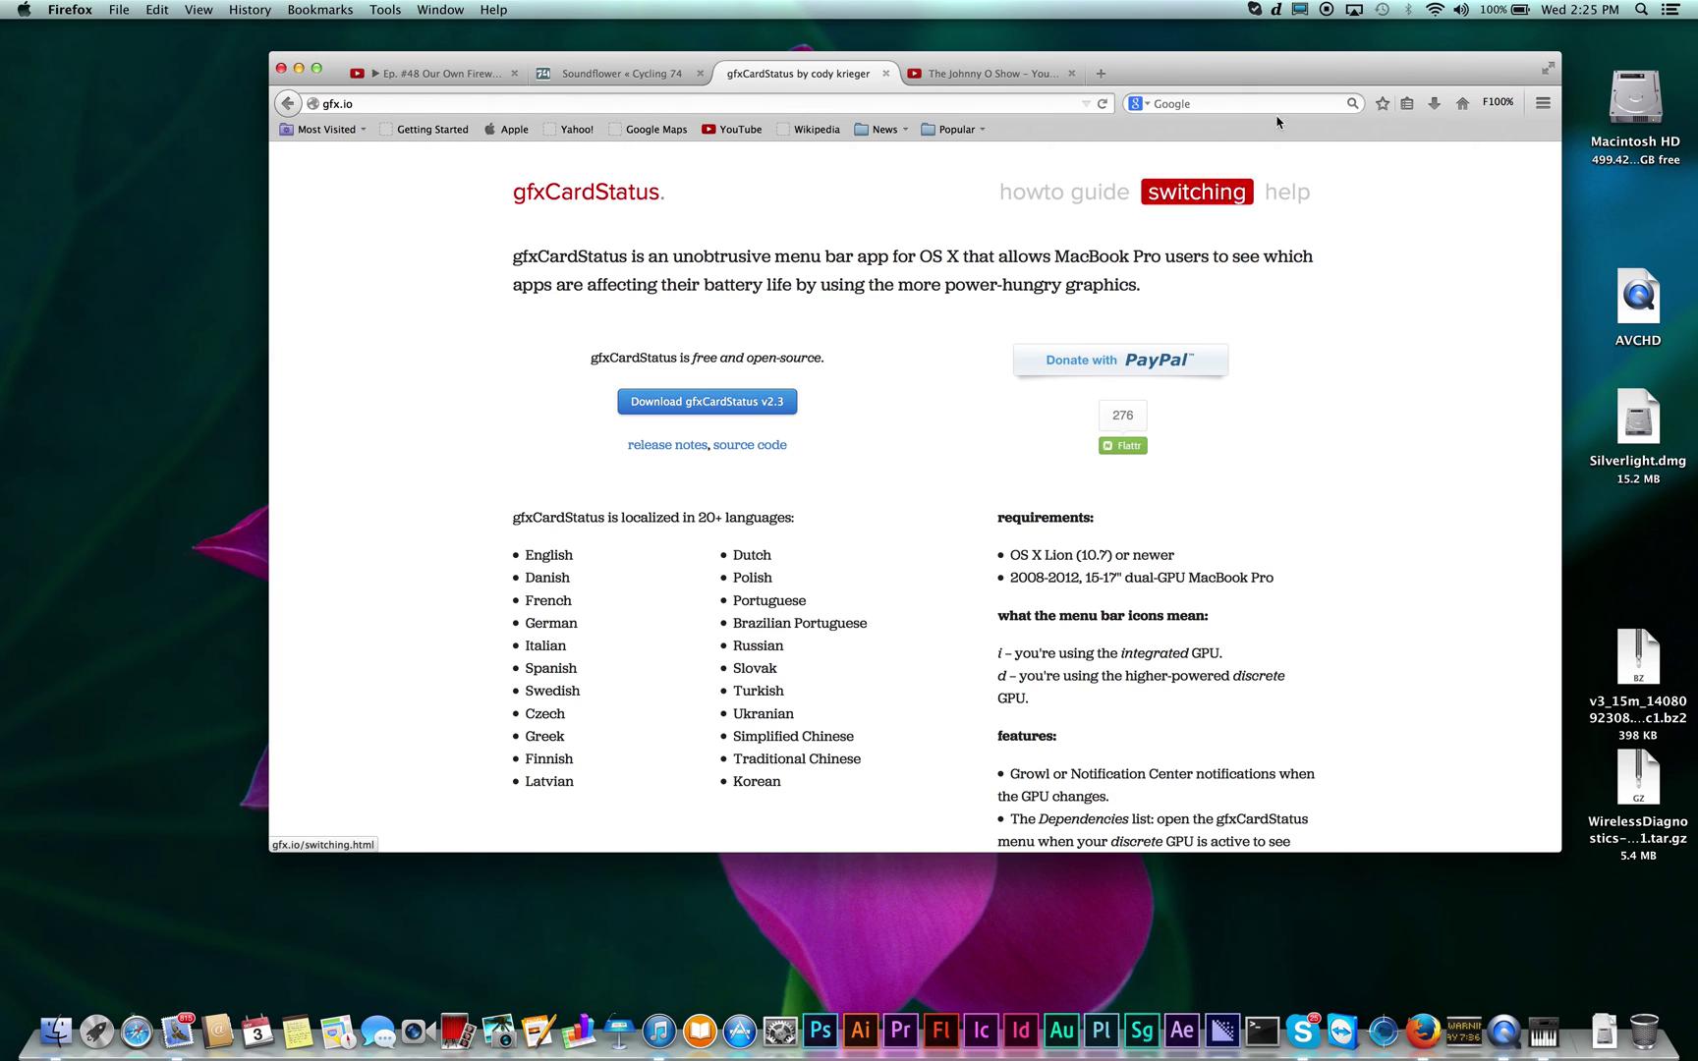
{"action": "left_click", "coordinate": [1276, 11]}
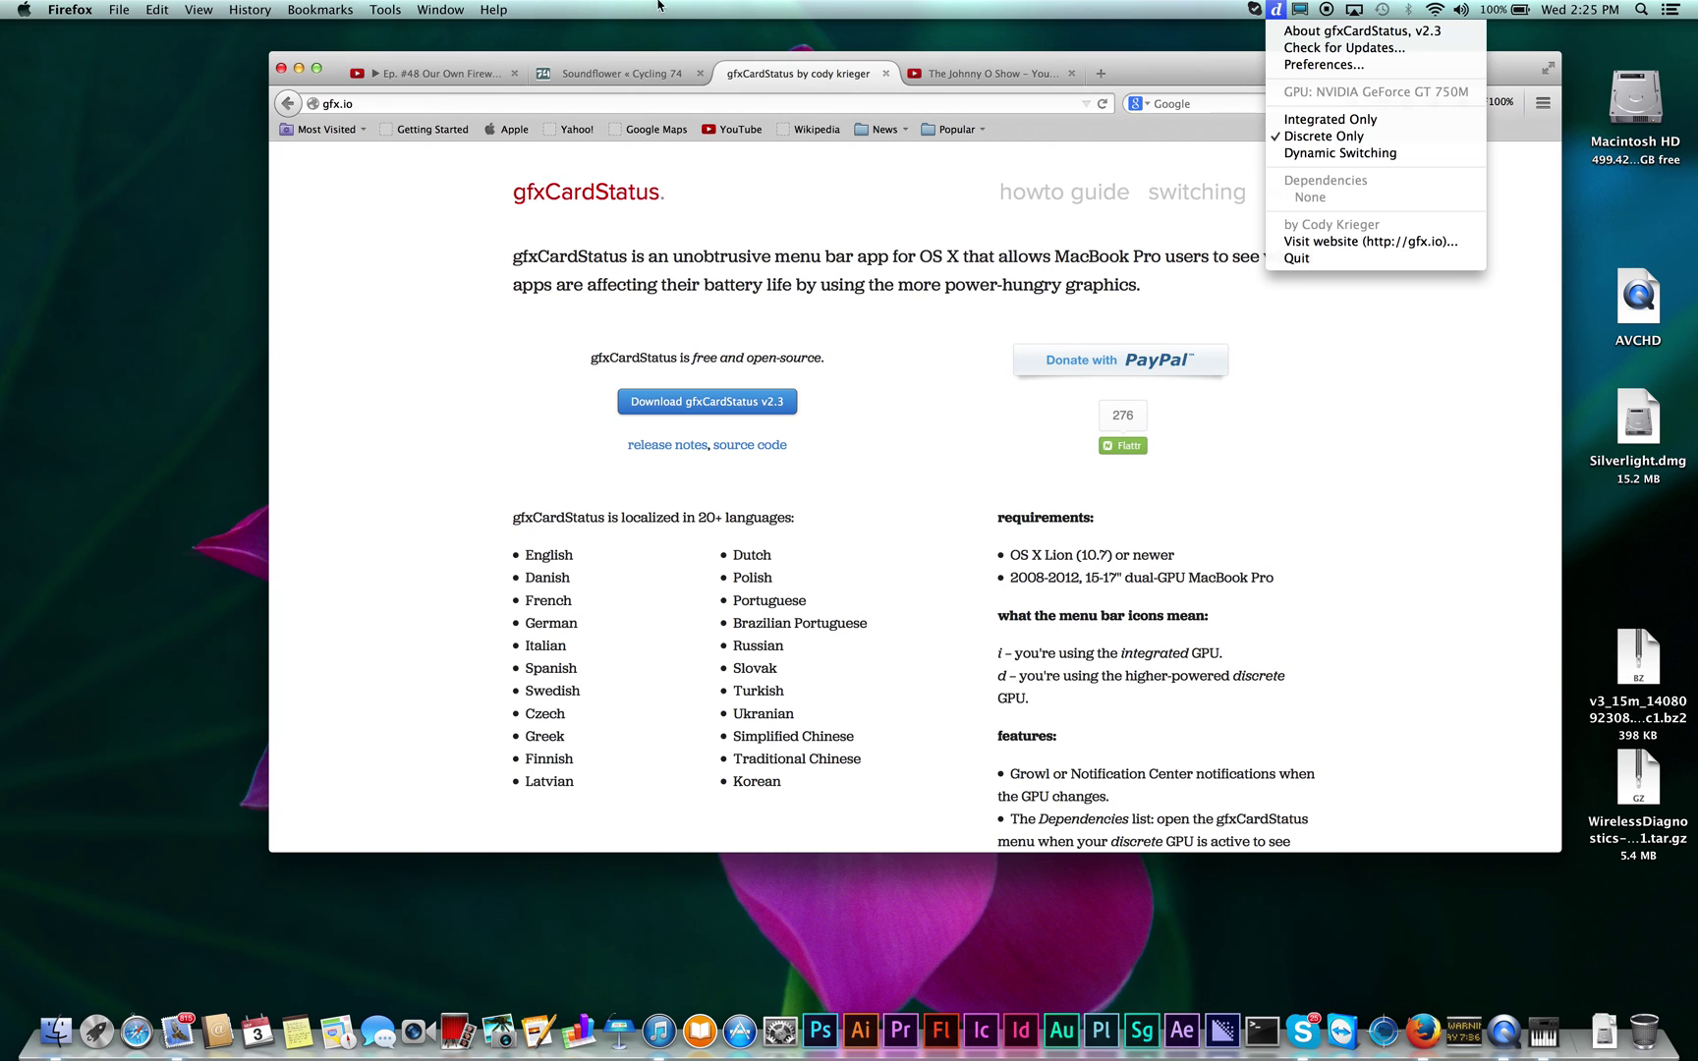
{"action": "left_click", "coordinate": [24, 12]}
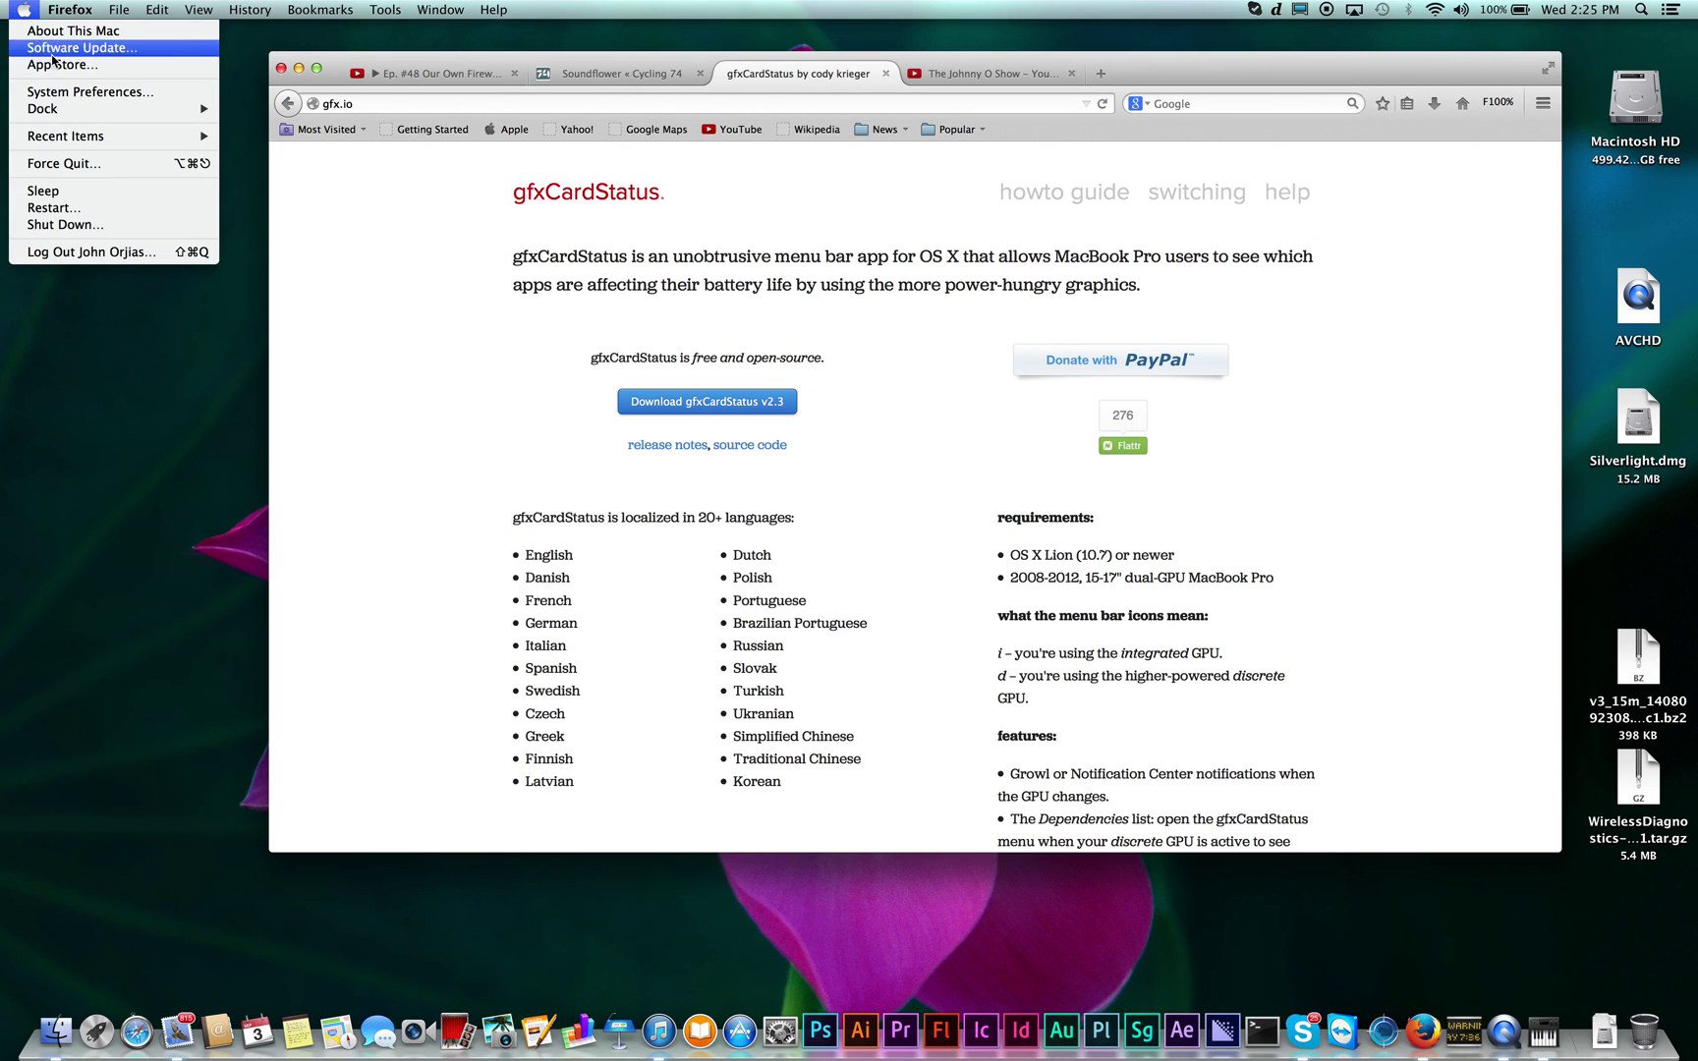
{"action": "left_click", "coordinate": [89, 95]}
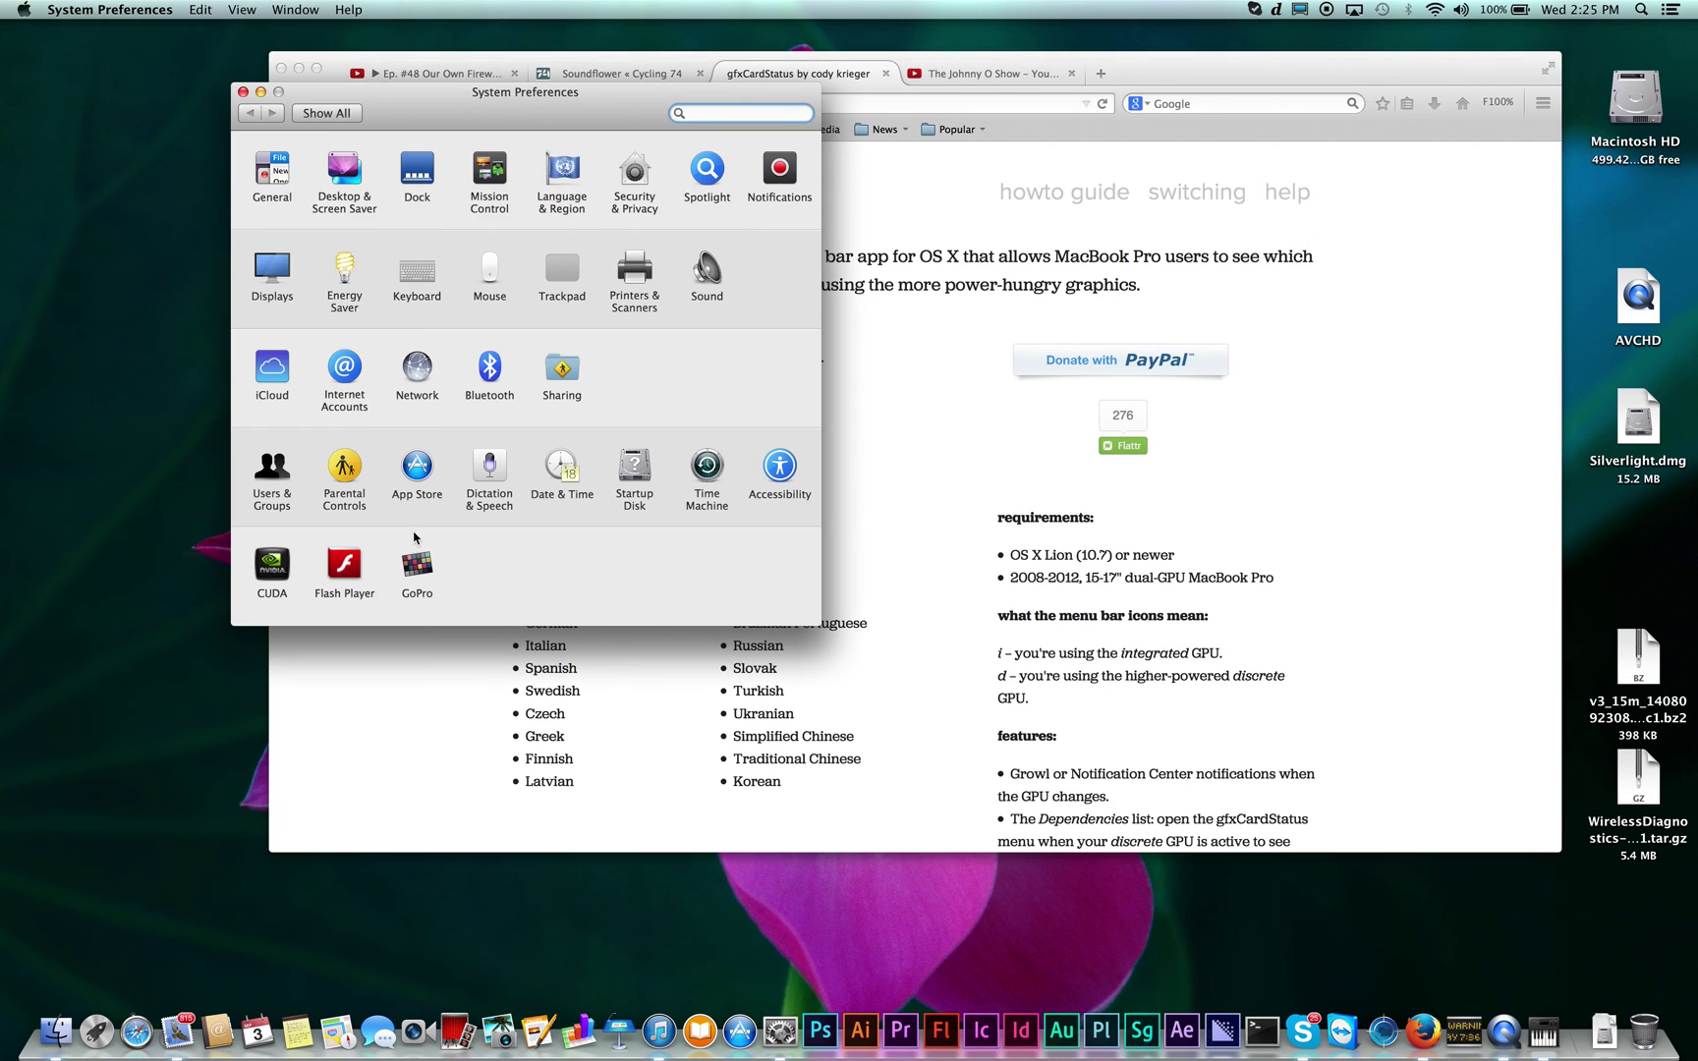
{"action": "left_click", "coordinate": [272, 562]}
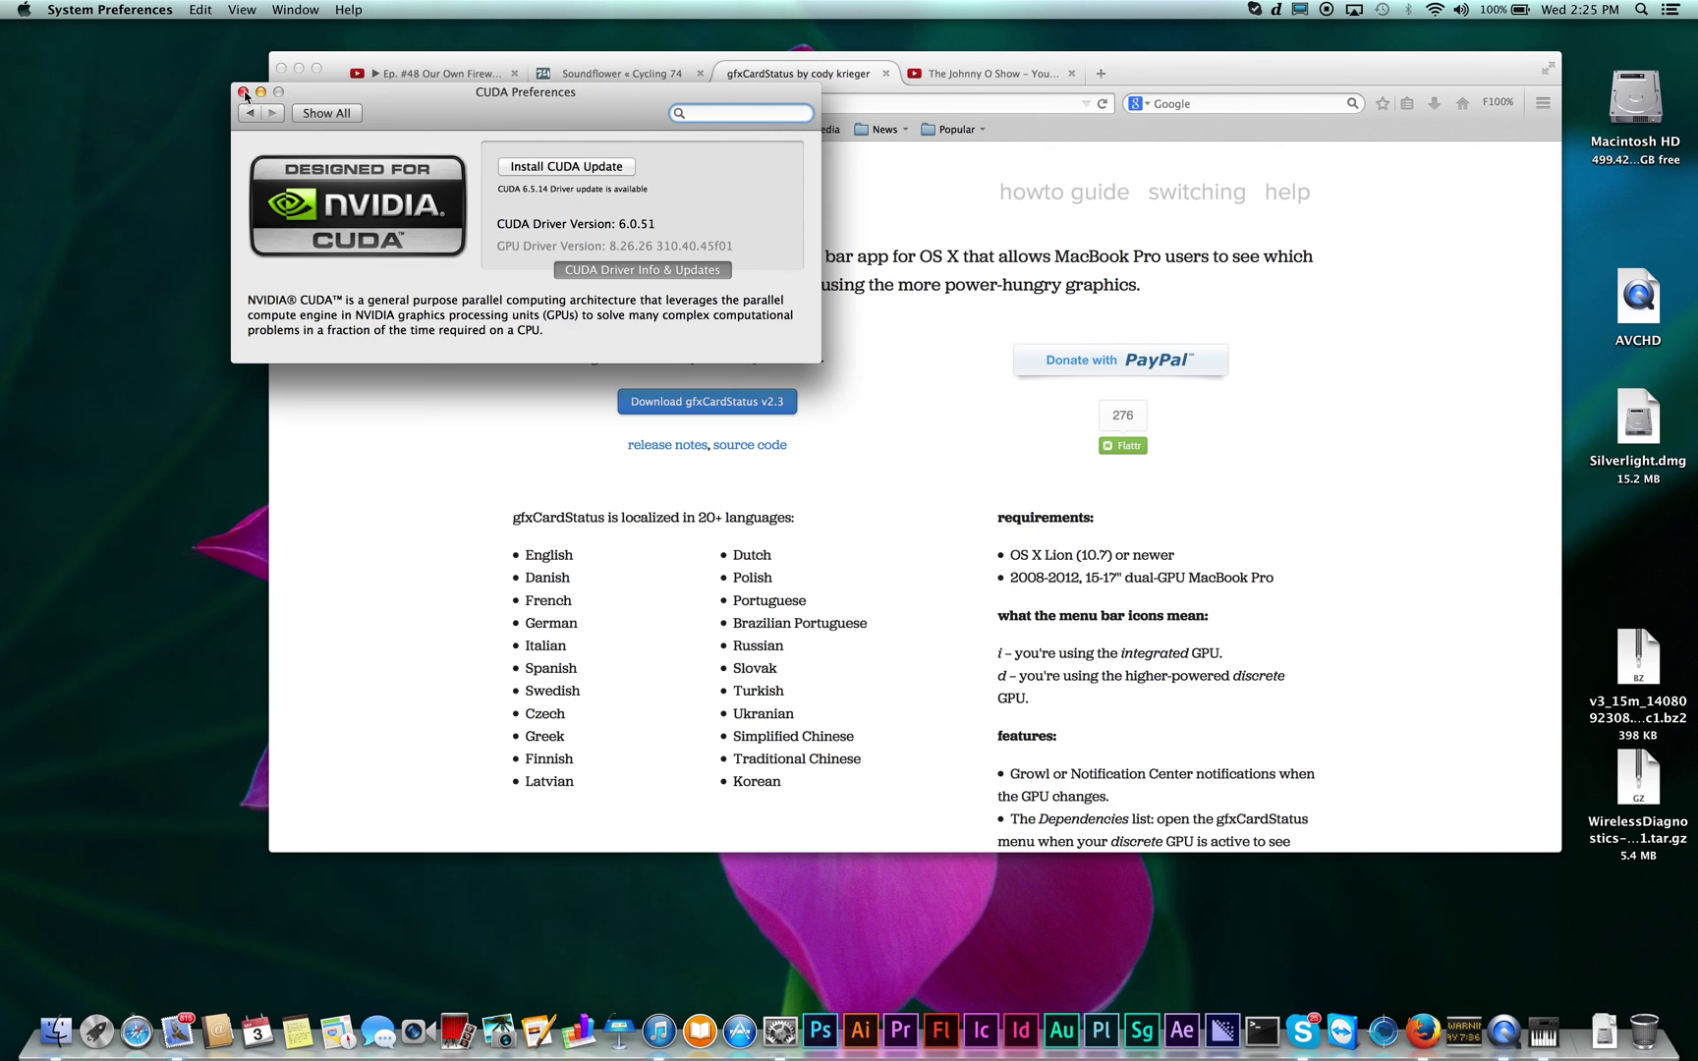
{"action": "left_click", "coordinate": [243, 92]}
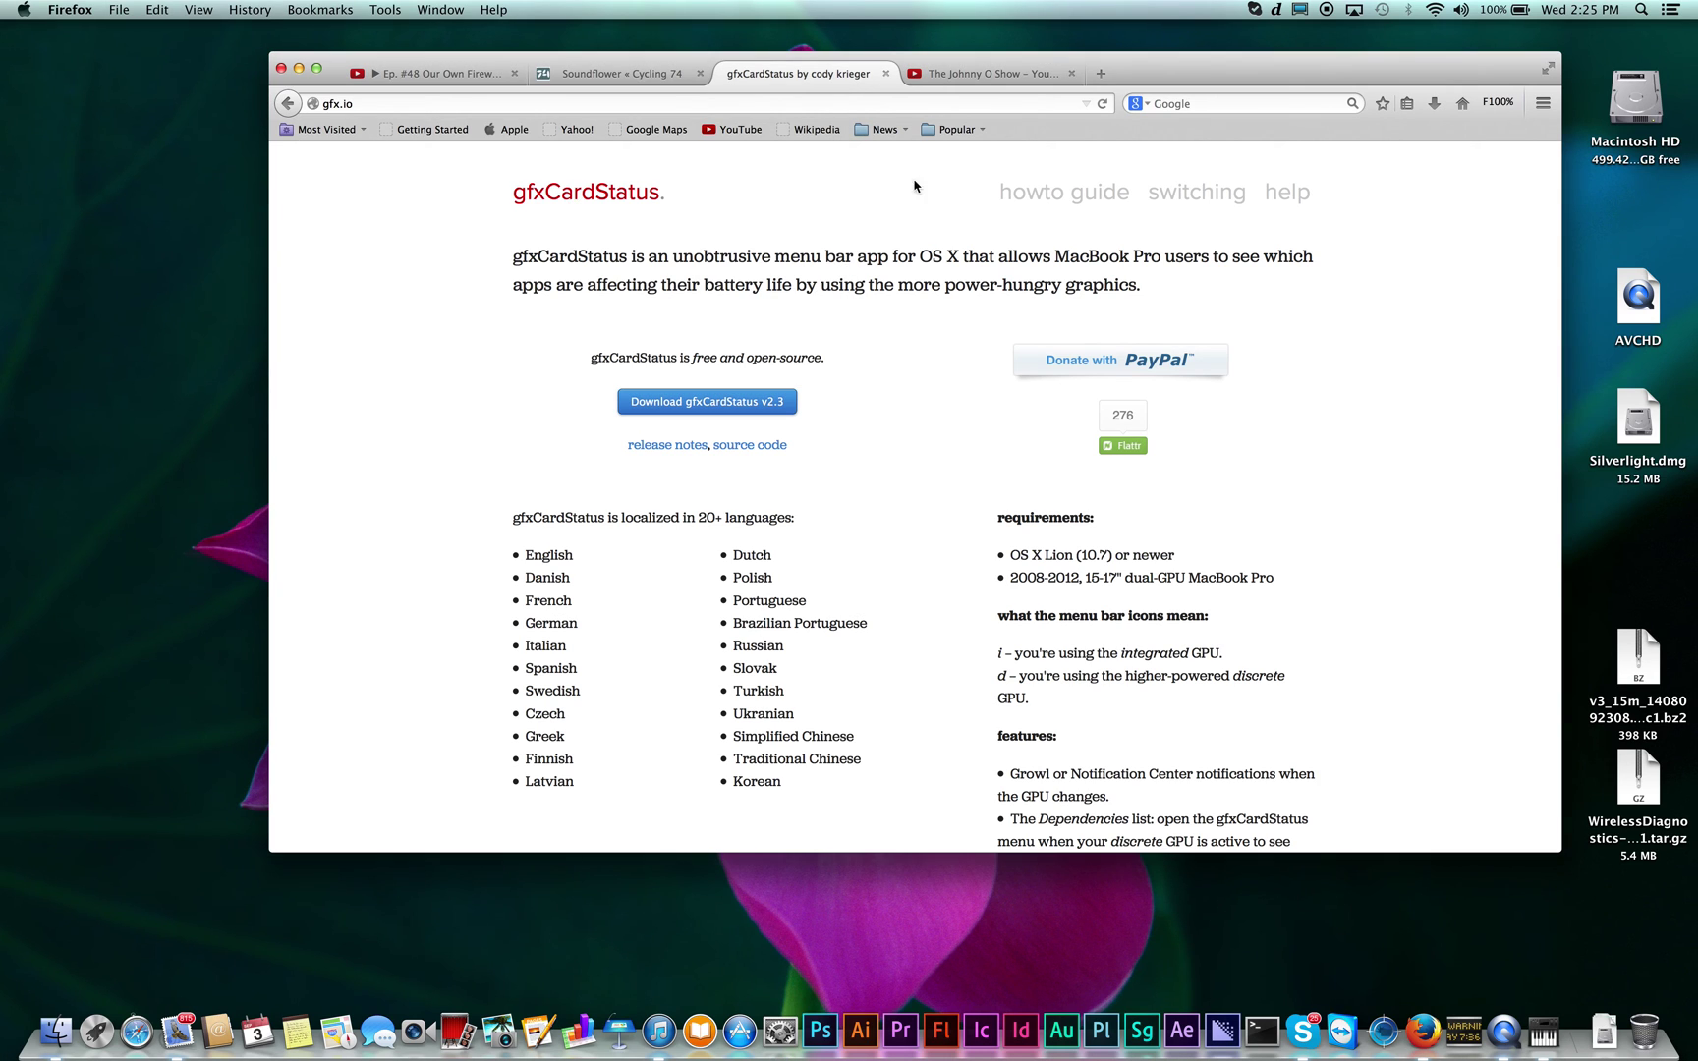
- Review the GPU switching modes in gfxCardStatus and bring up the Soundflower download page
{"action": "left_click", "coordinate": [1277, 10]}
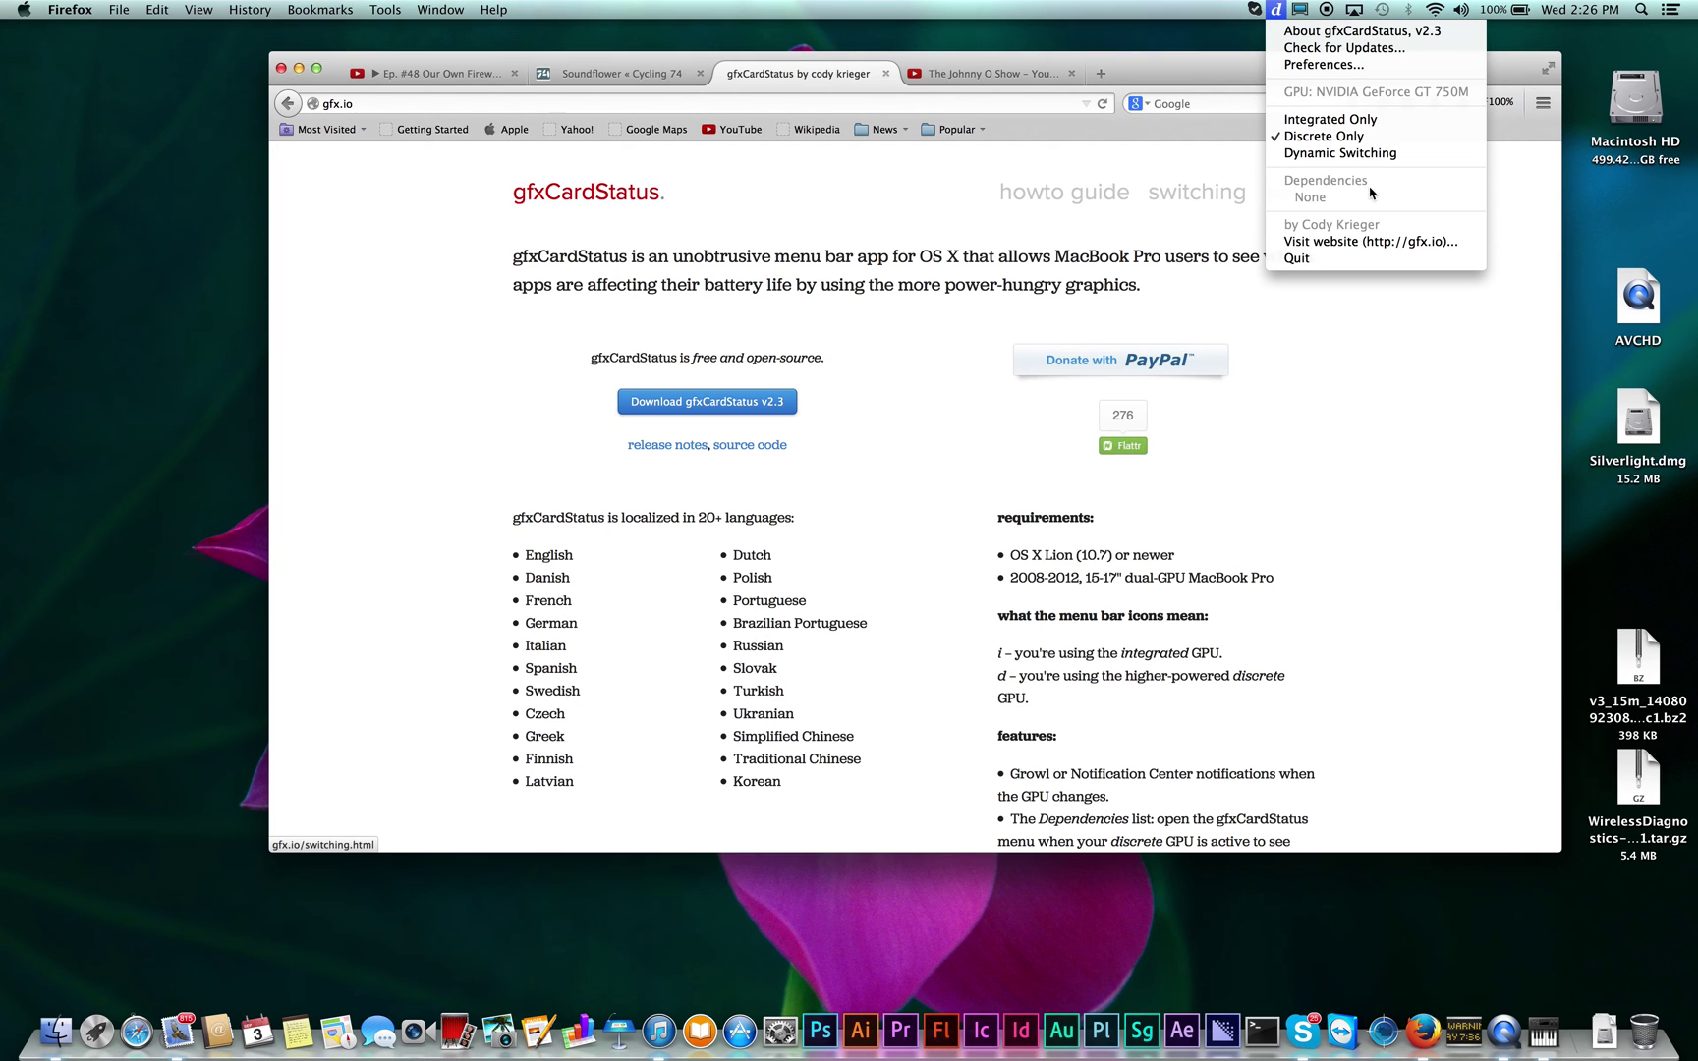
{"action": "left_click", "coordinate": [1208, 64]}
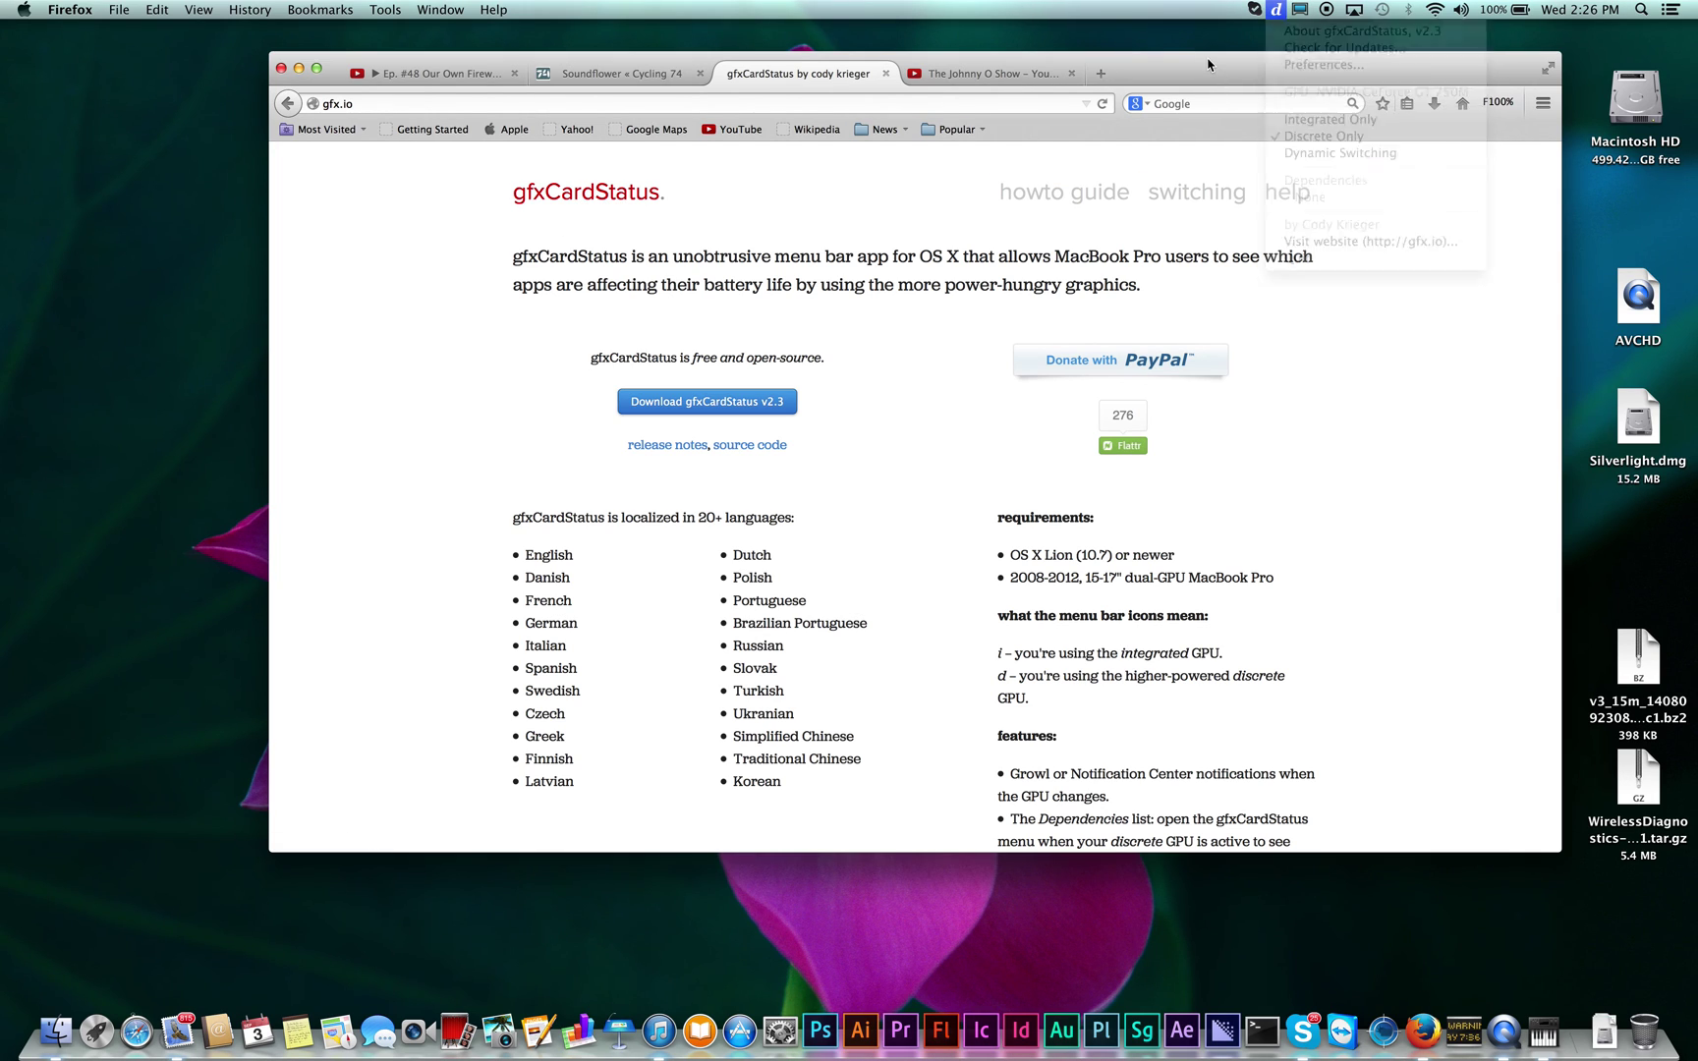
{"action": "left_click", "coordinate": [634, 73]}
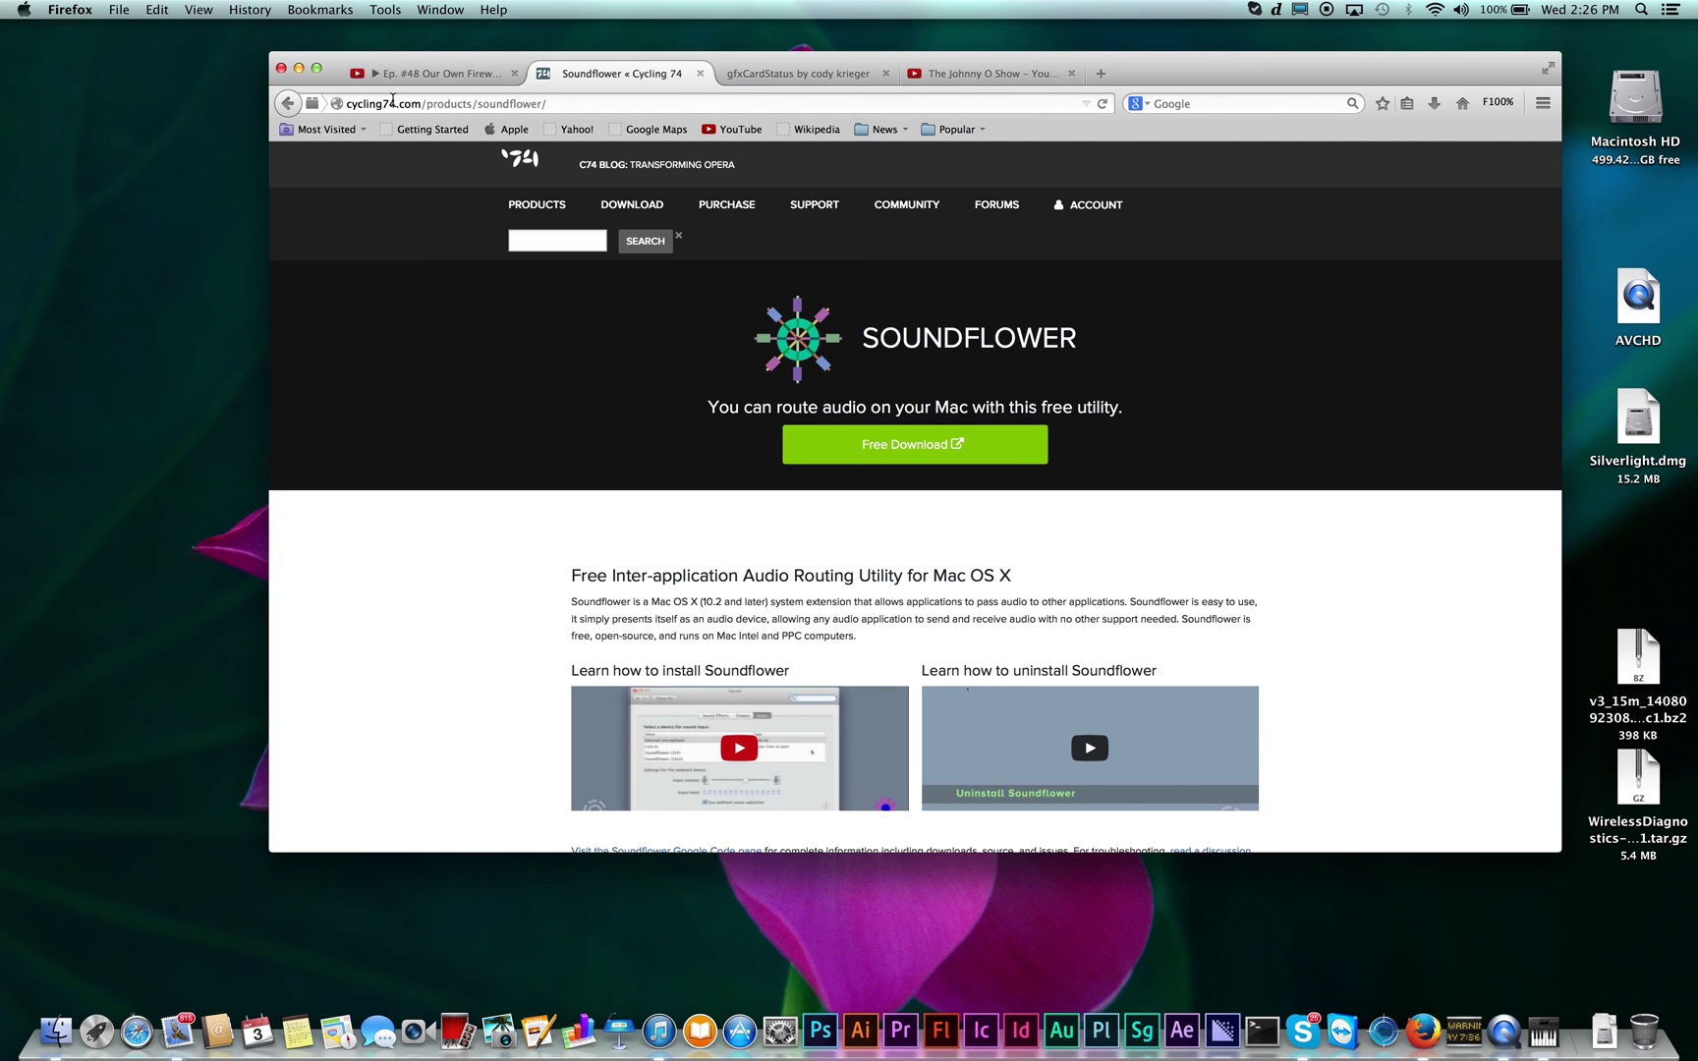
{"action": "mouse_move", "coordinate": [537, 207]}
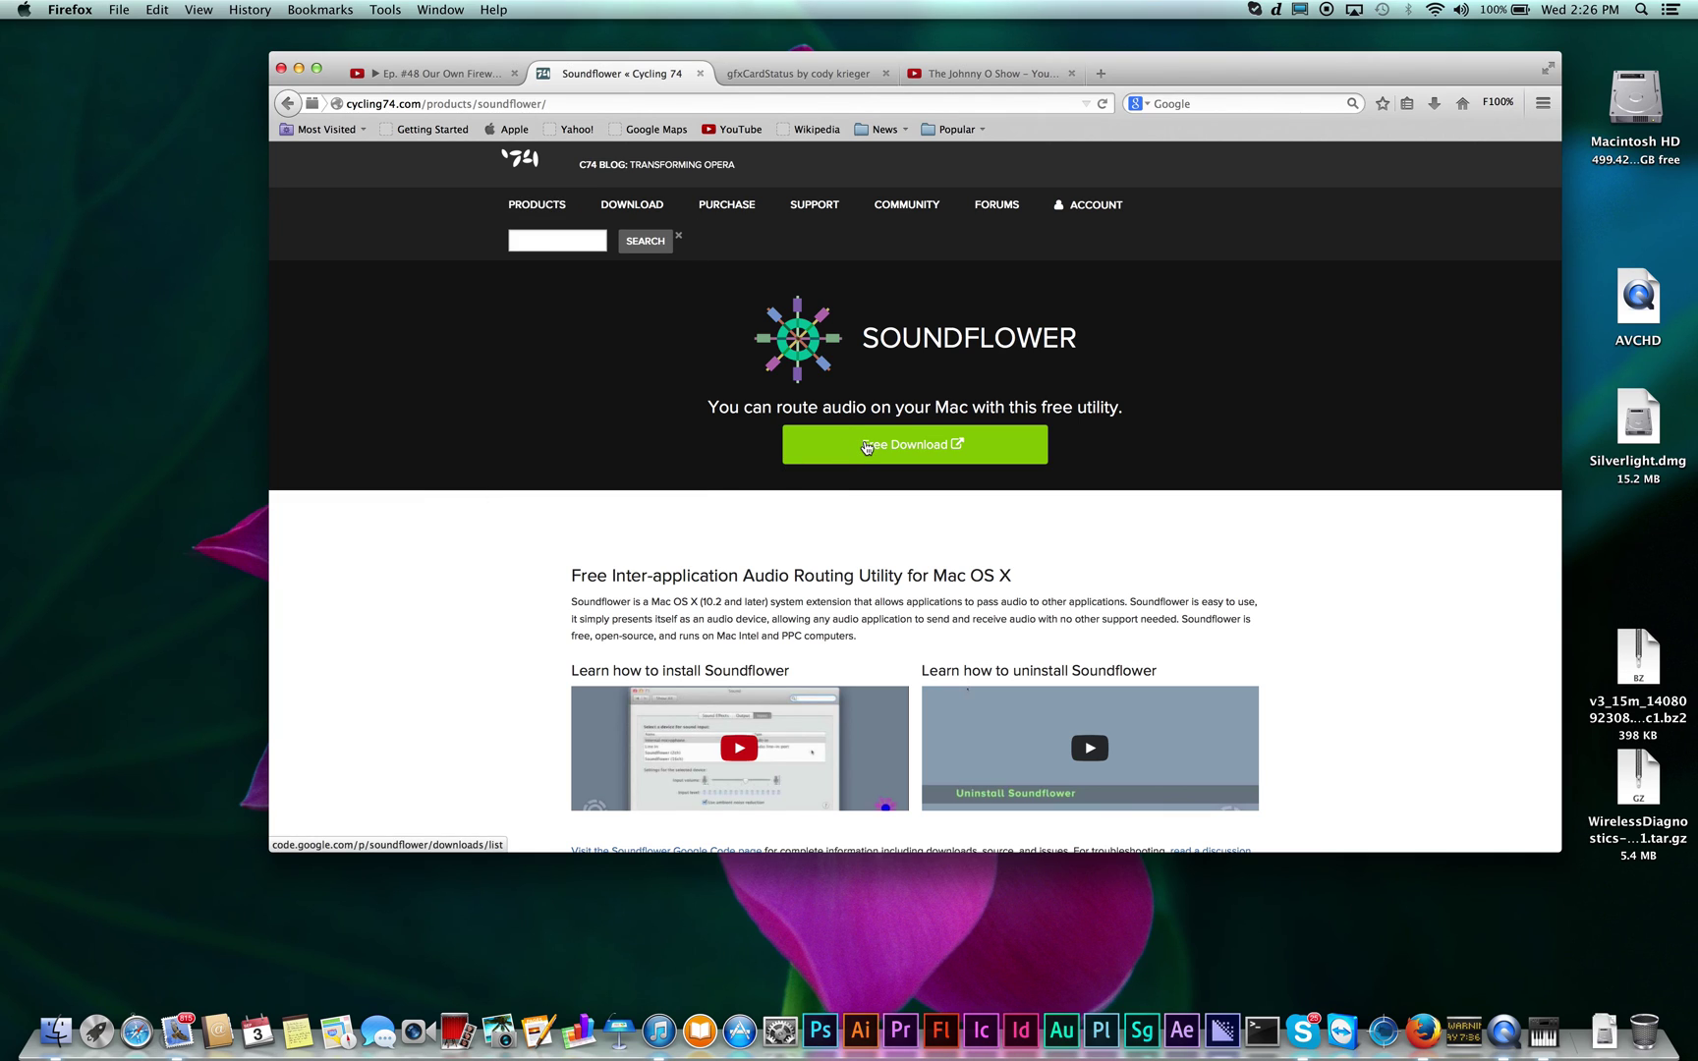
- Set the Mac's sound output device to Soundflower (2ch) in System Preferences
{"action": "left_click", "coordinate": [22, 12]}
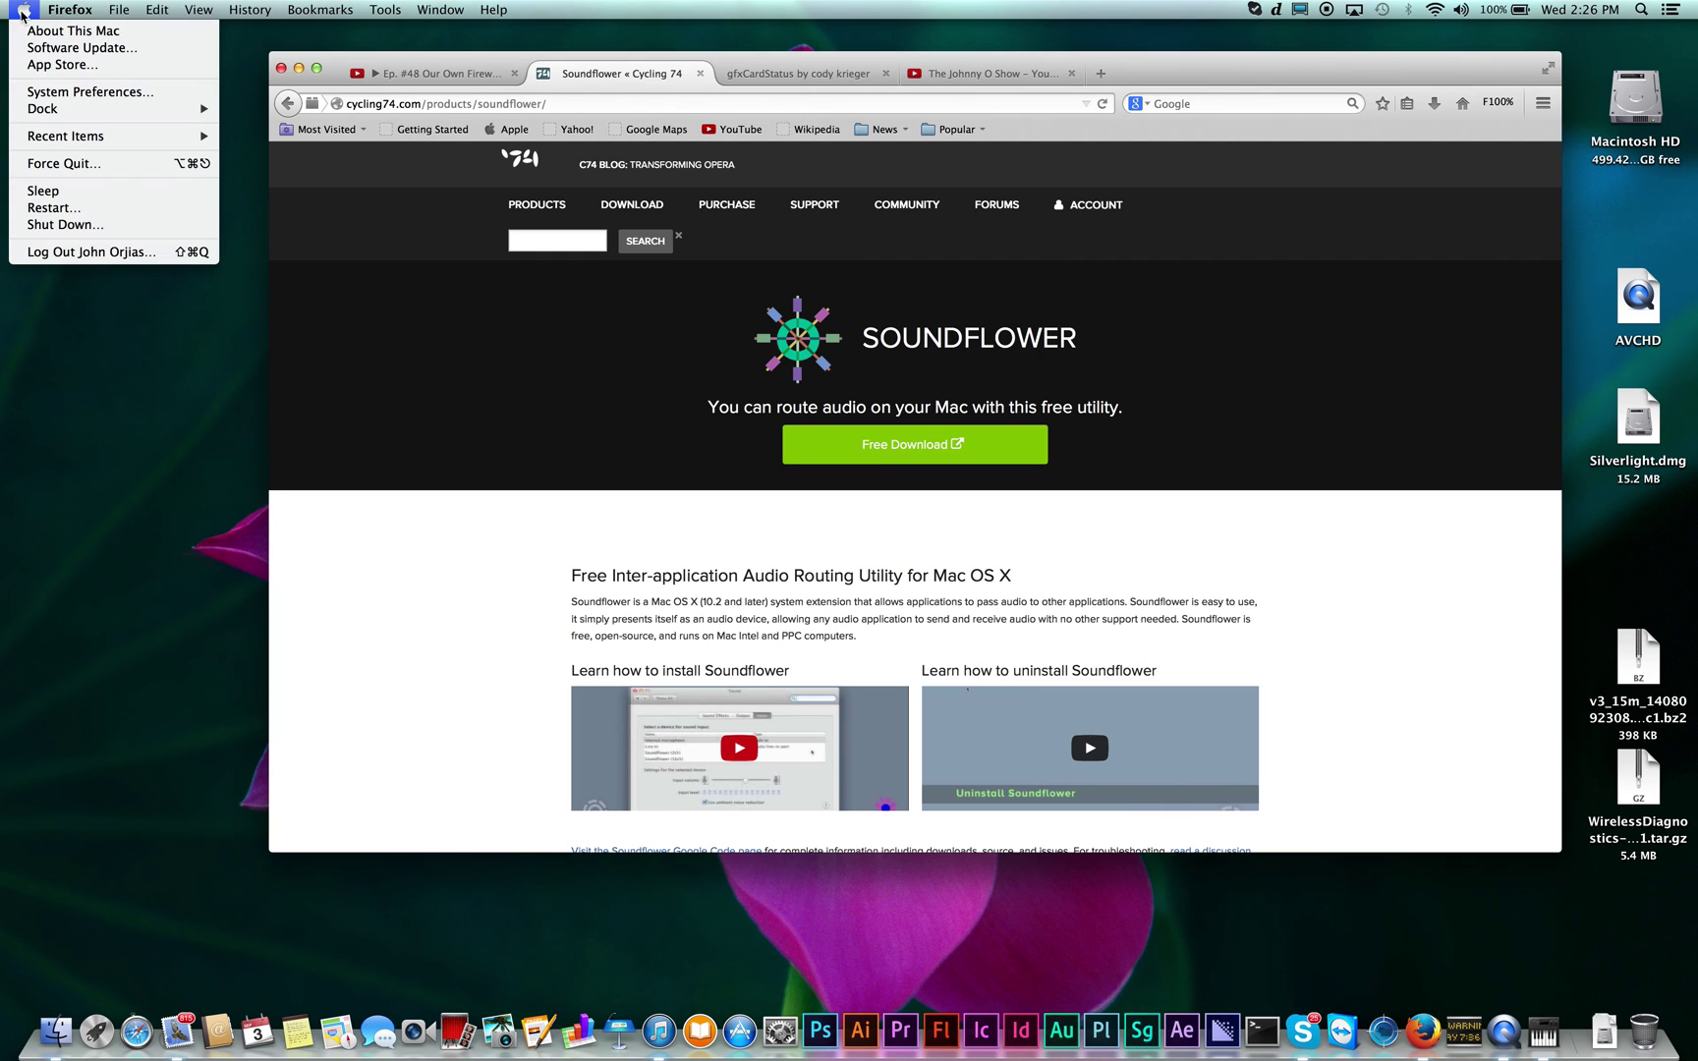
{"action": "left_click", "coordinate": [81, 89]}
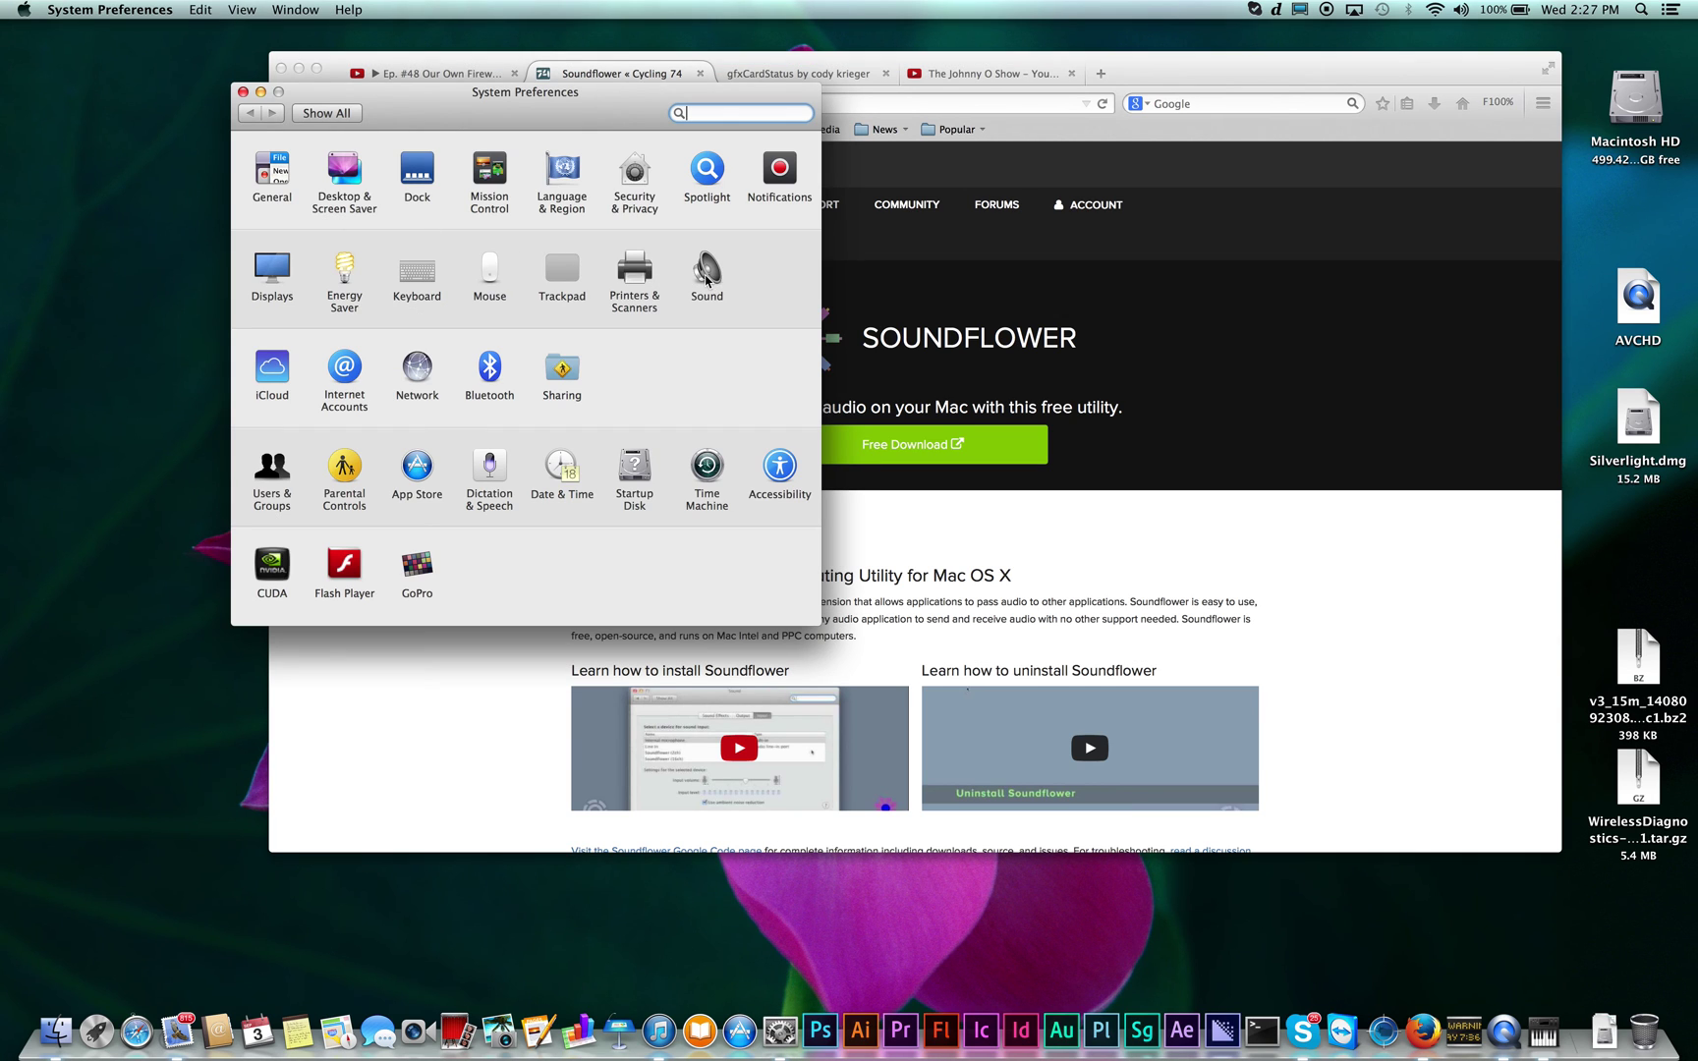
{"action": "left_click", "coordinate": [706, 278]}
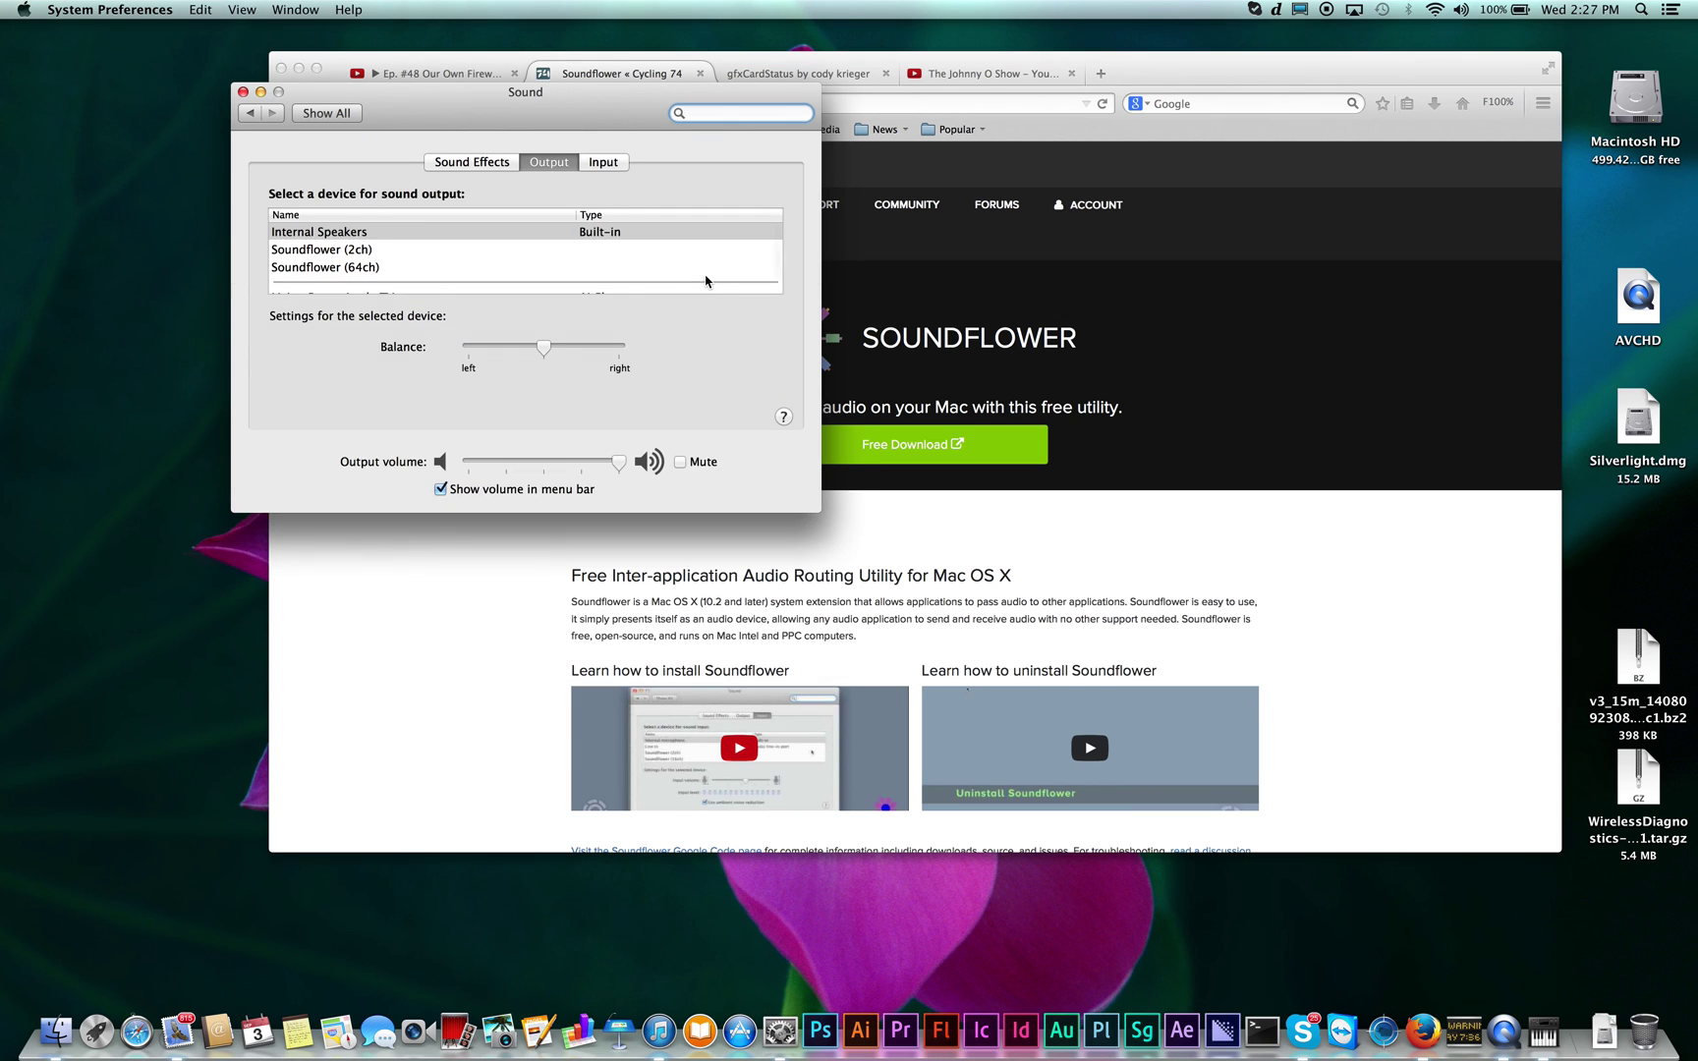
{"action": "left_click", "coordinate": [333, 254]}
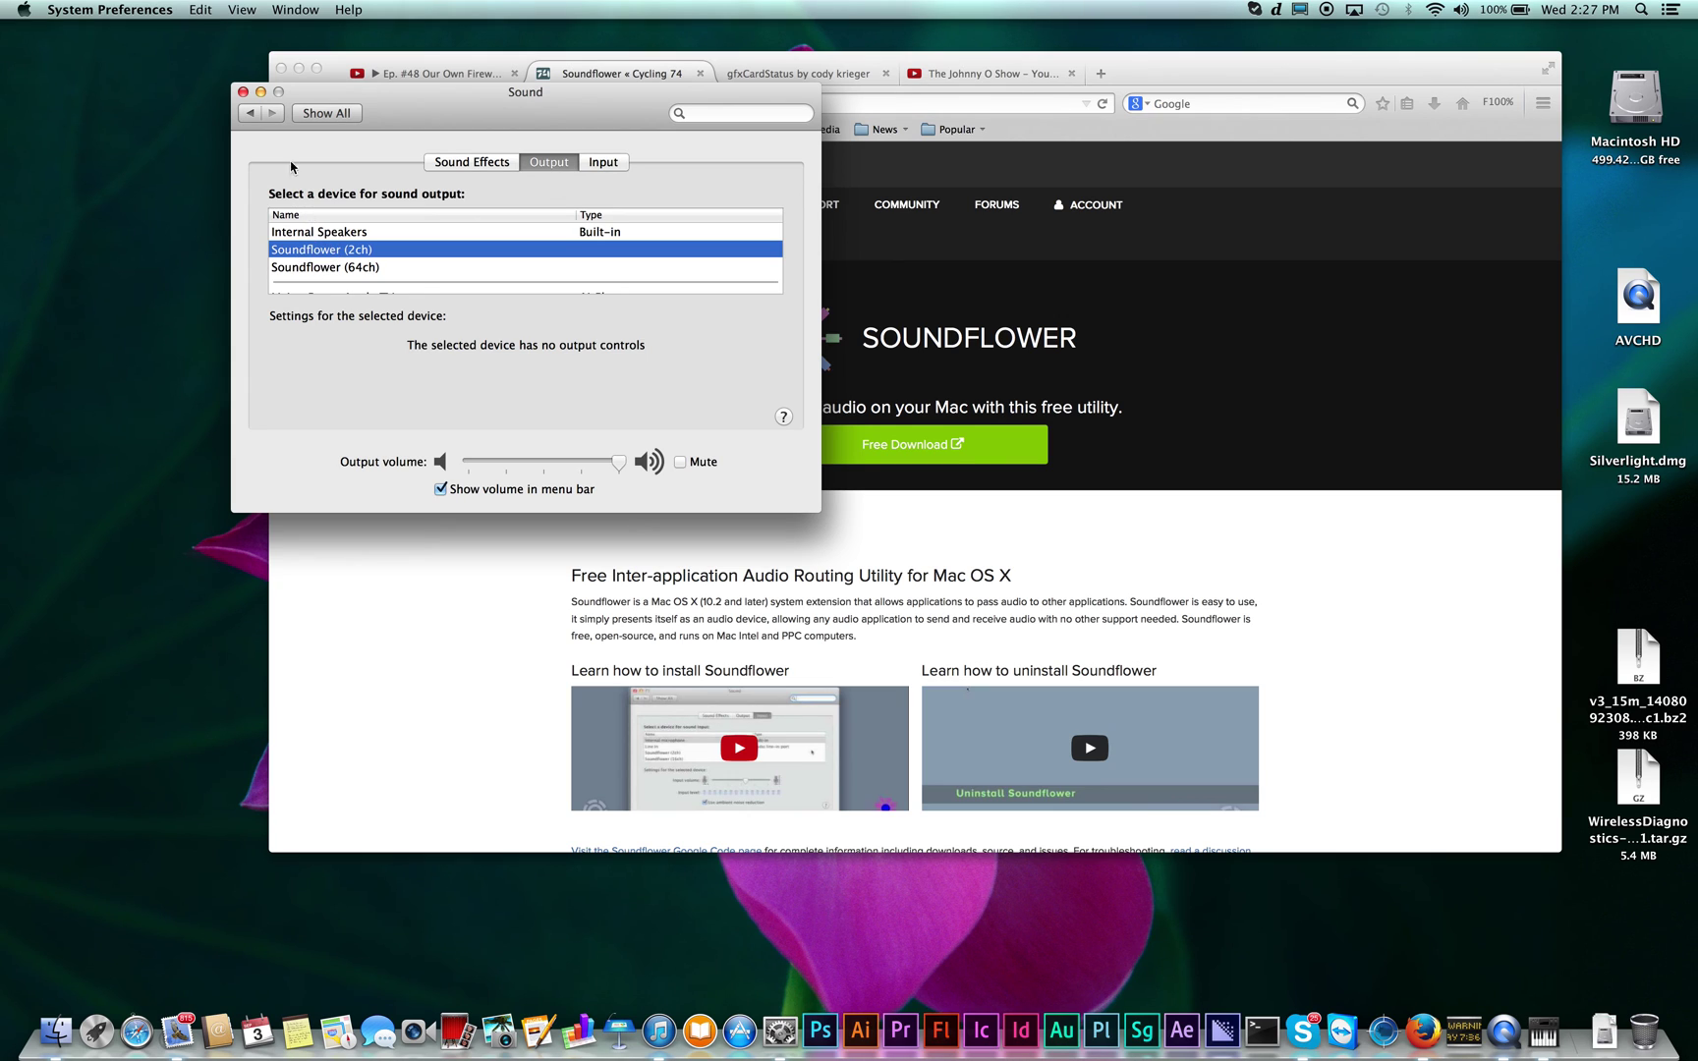
{"action": "left_click", "coordinate": [243, 91]}
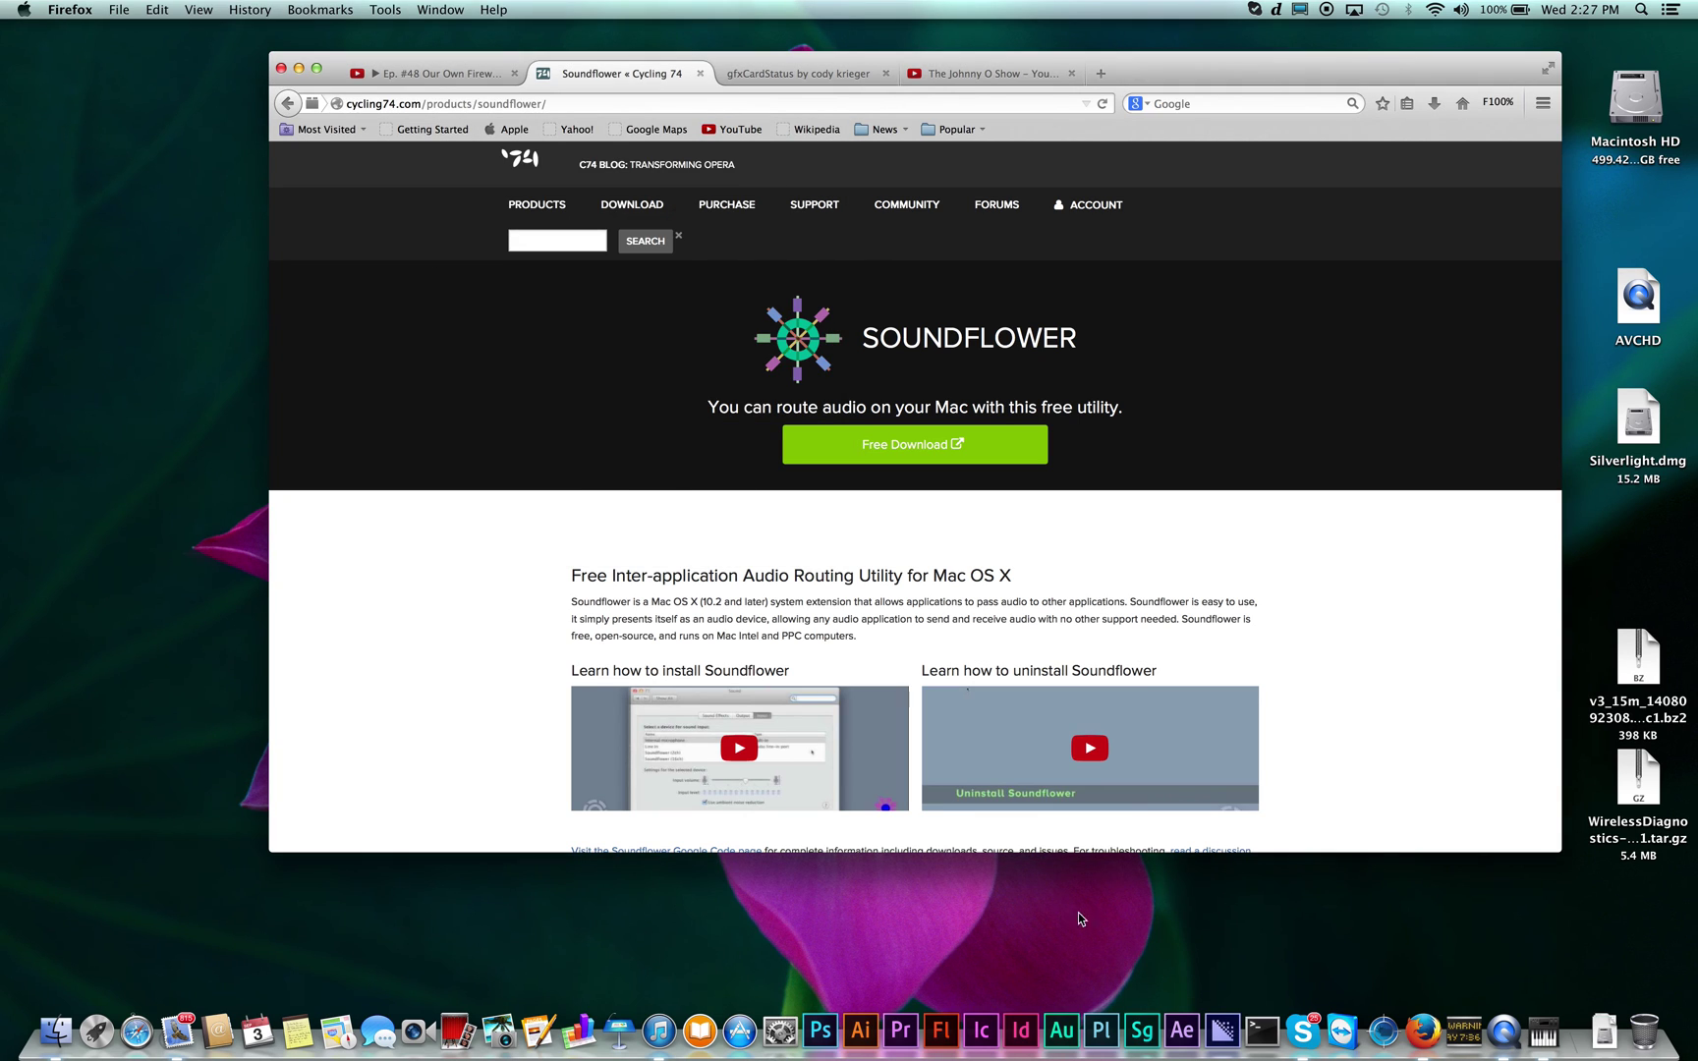
- Switch to QuickTime Player and open a new audio recording
{"action": "left_click", "coordinate": [1504, 1031]}
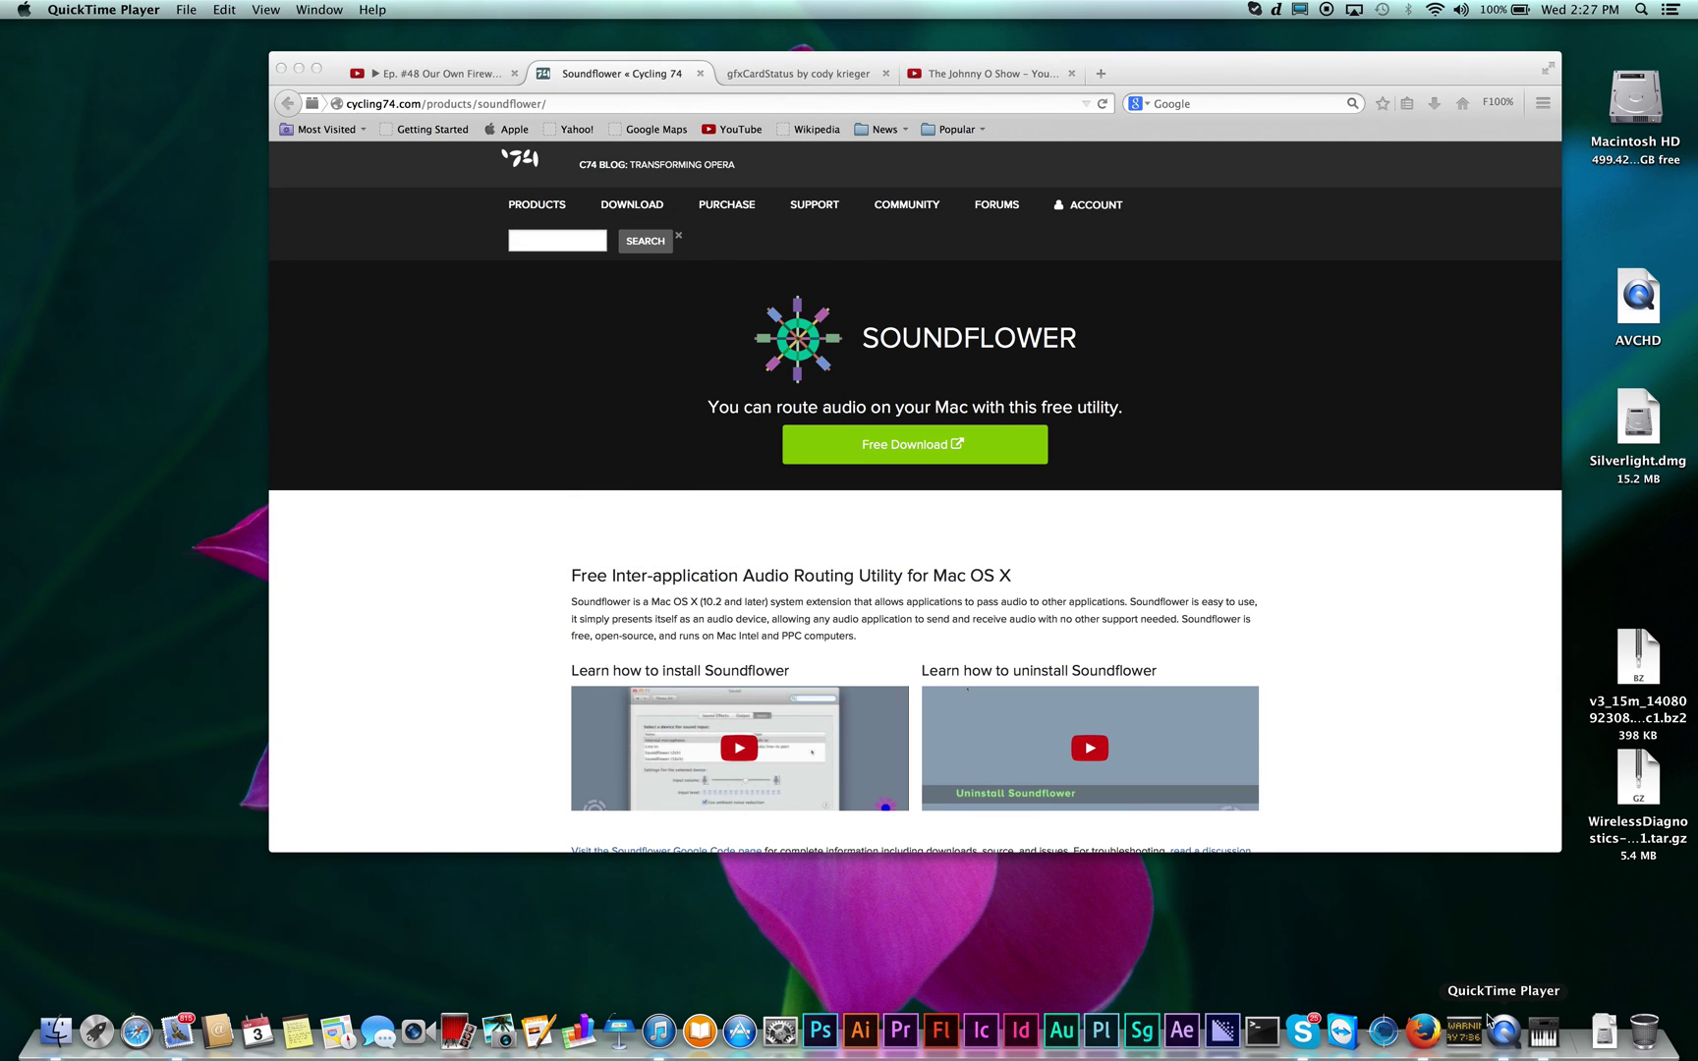
{"action": "left_click", "coordinate": [183, 9]}
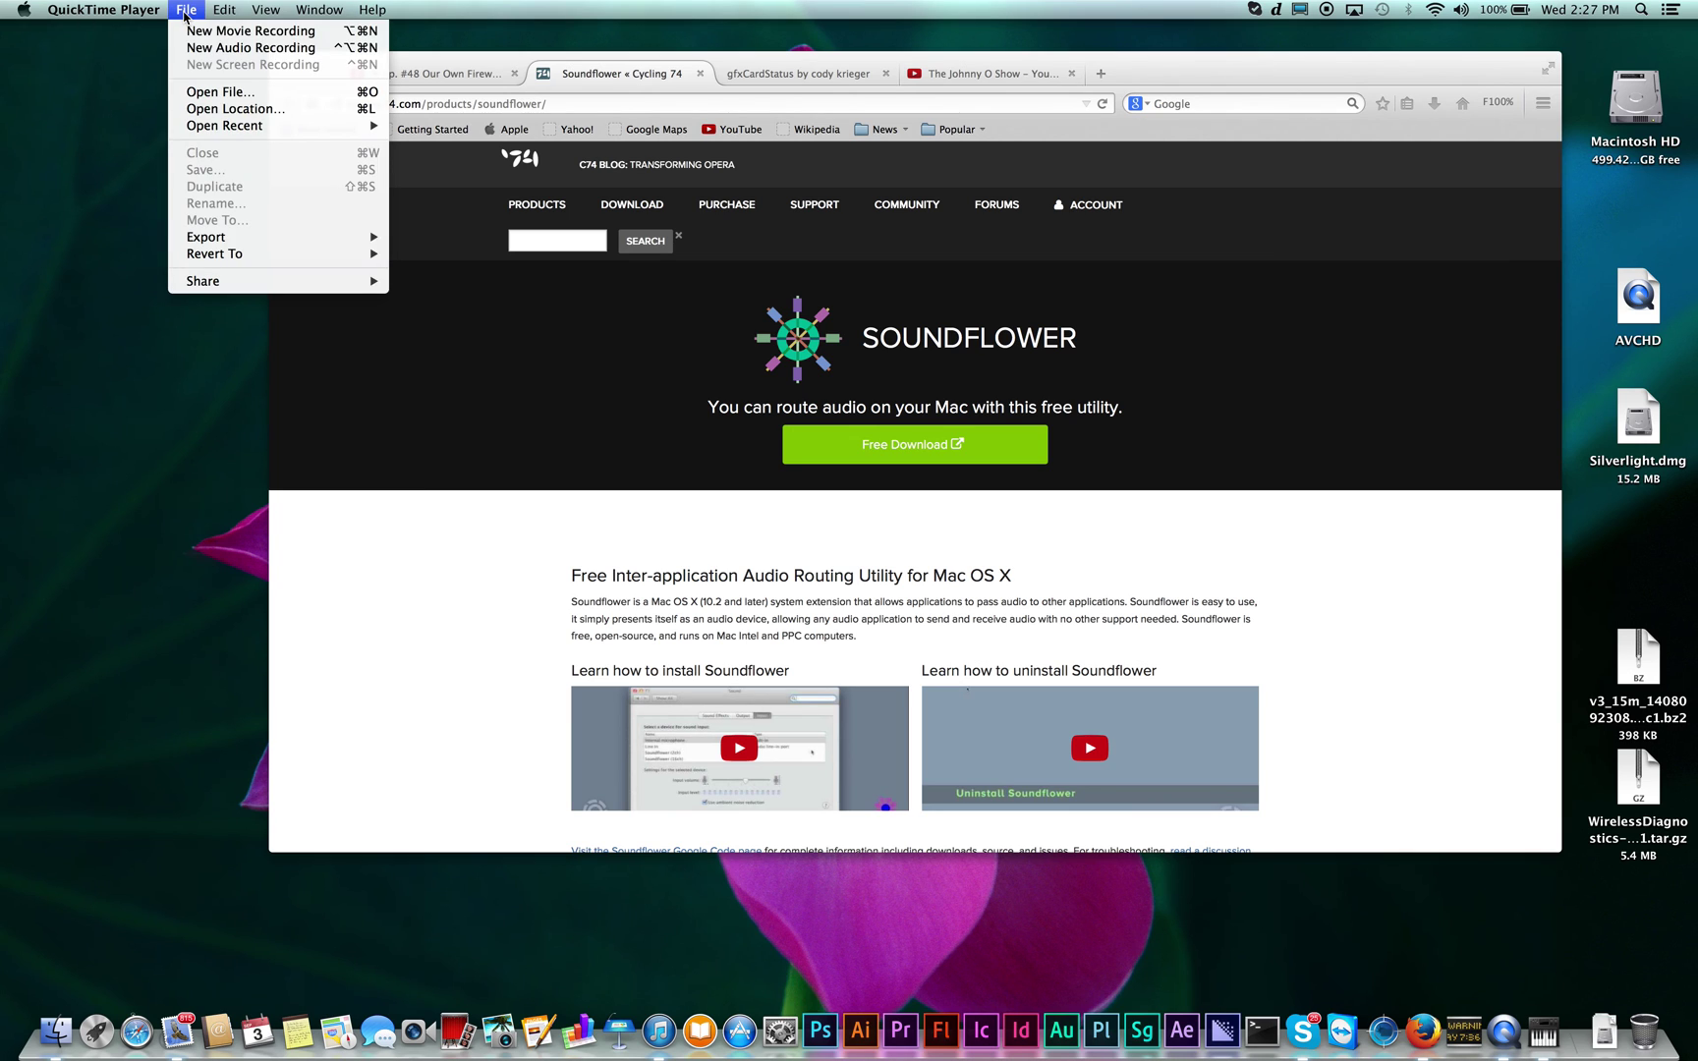
{"action": "left_click", "coordinate": [250, 49]}
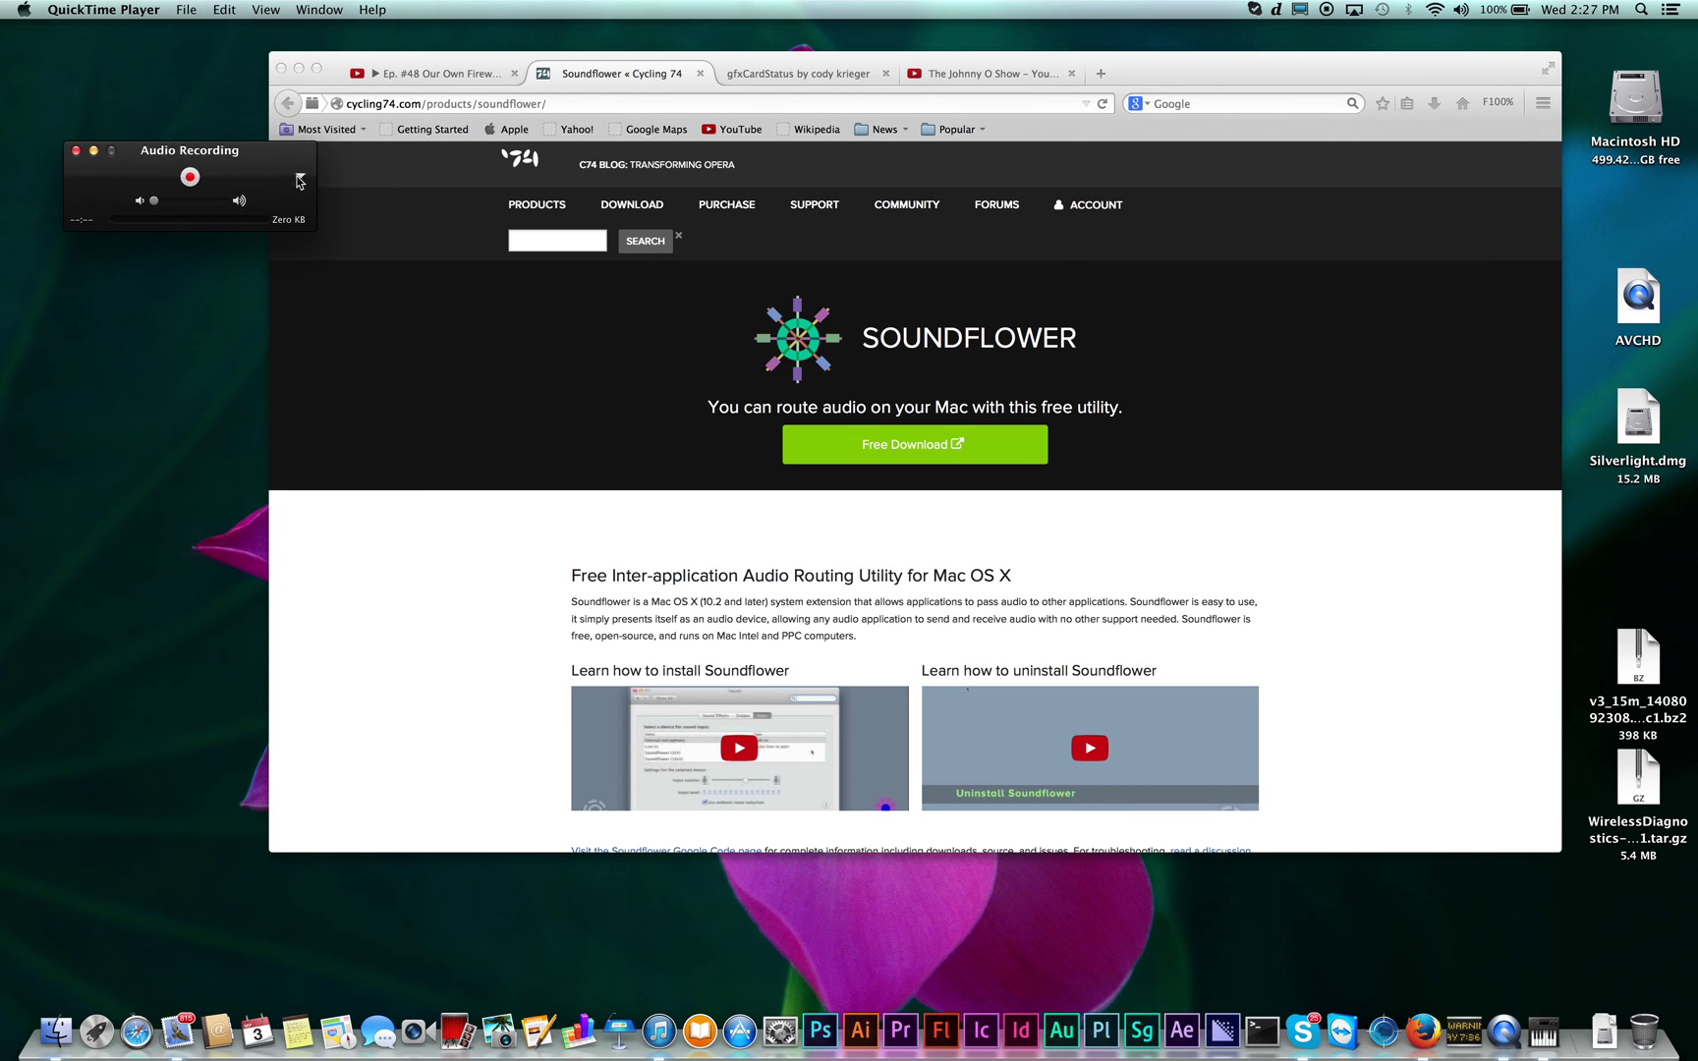
- Switch the audio recording's microphone to Built-in Microphone: Internal microphone, and back to Soundflower (2ch)
{"action": "left_click", "coordinate": [301, 179]}
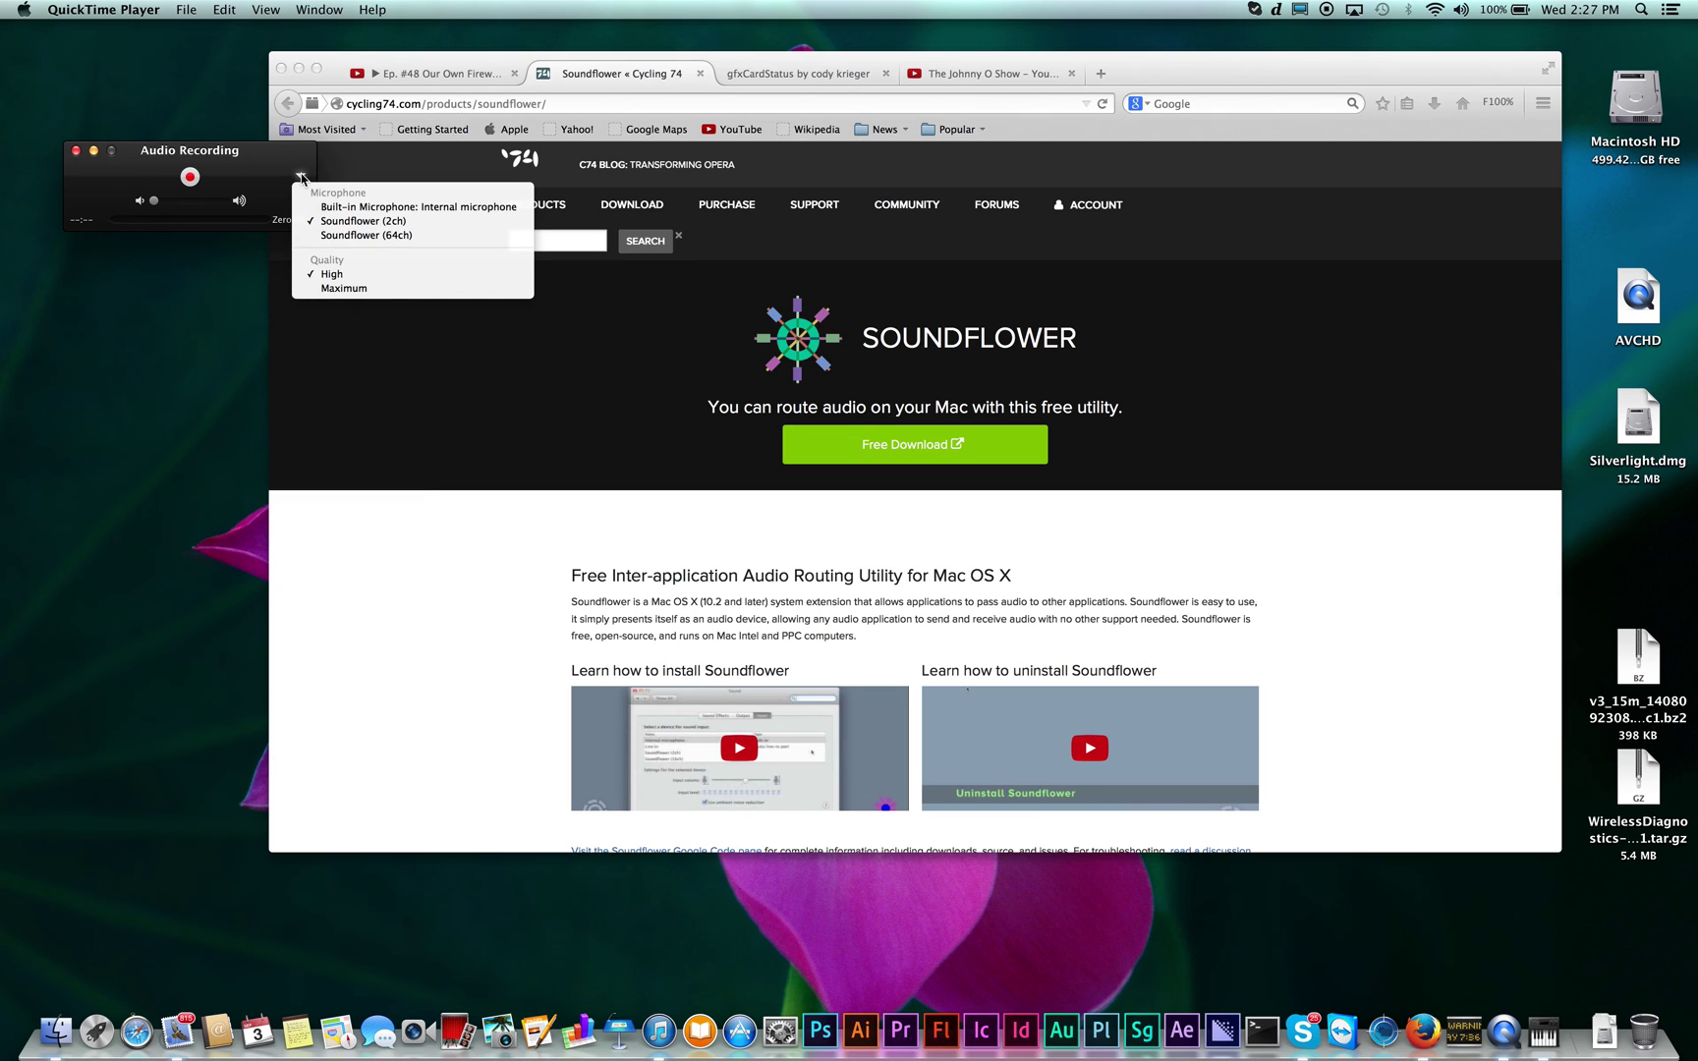
{"action": "left_click", "coordinate": [300, 179]}
{"action": "left_click", "coordinate": [301, 177]}
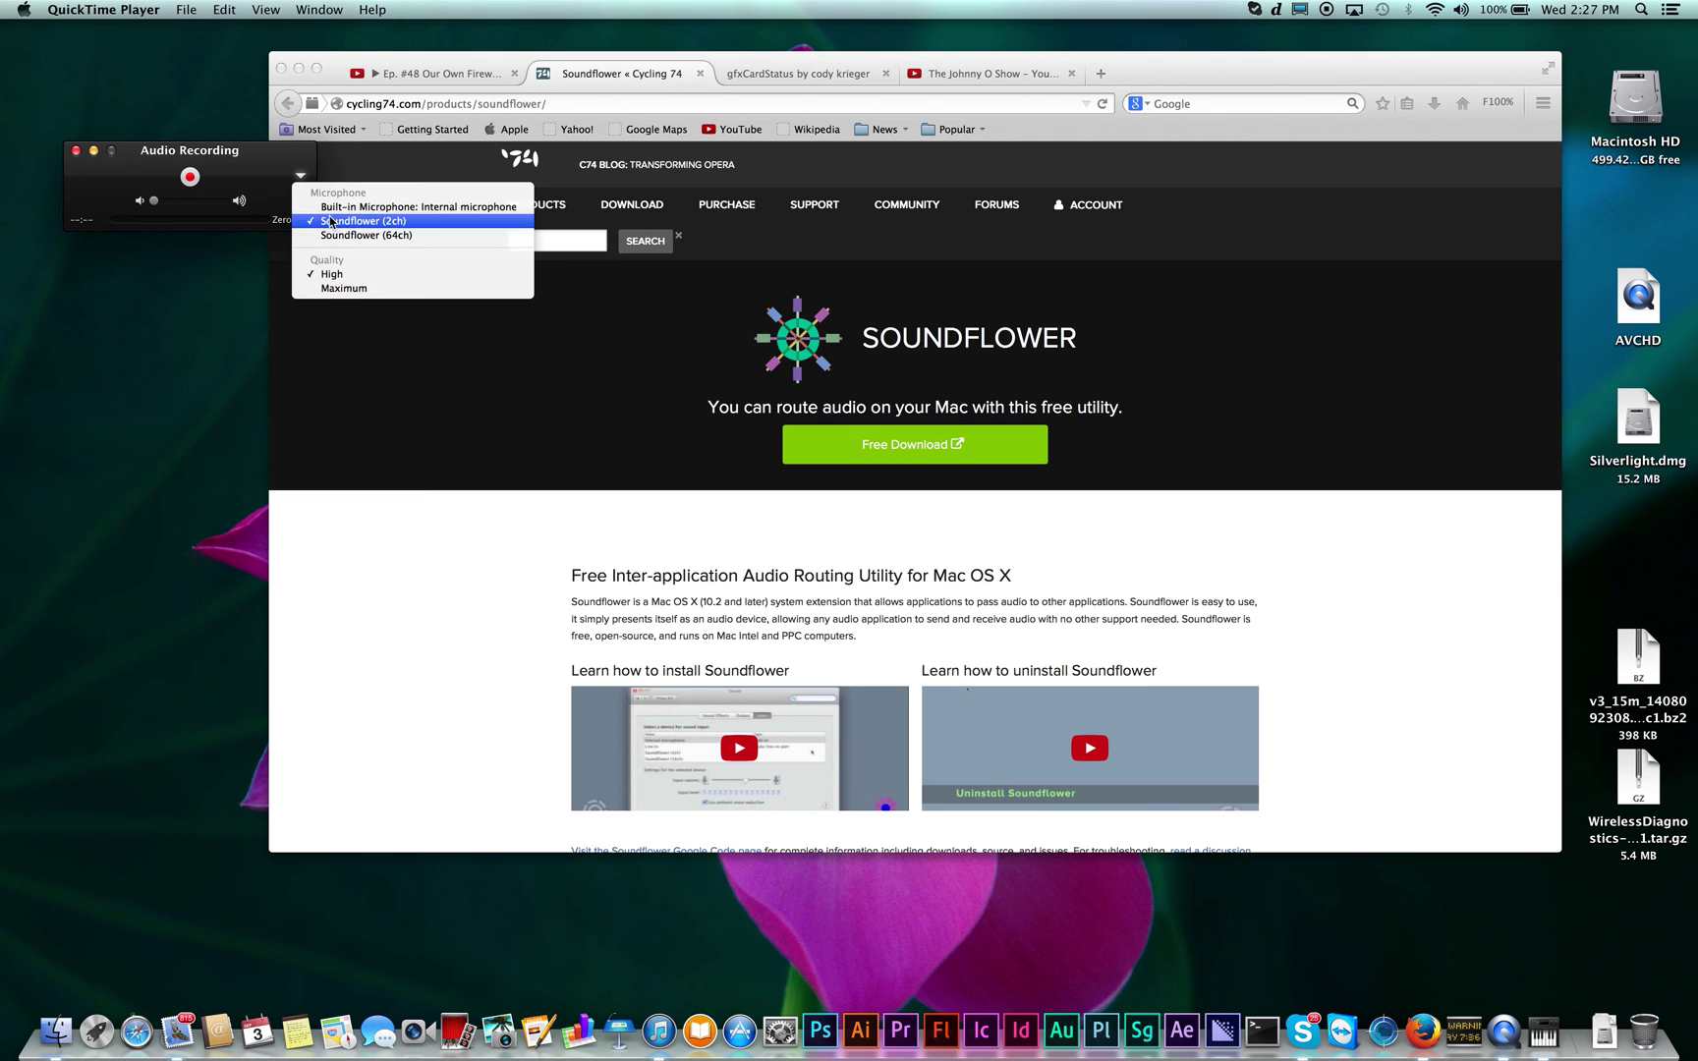
{"action": "left_click", "coordinate": [336, 209]}
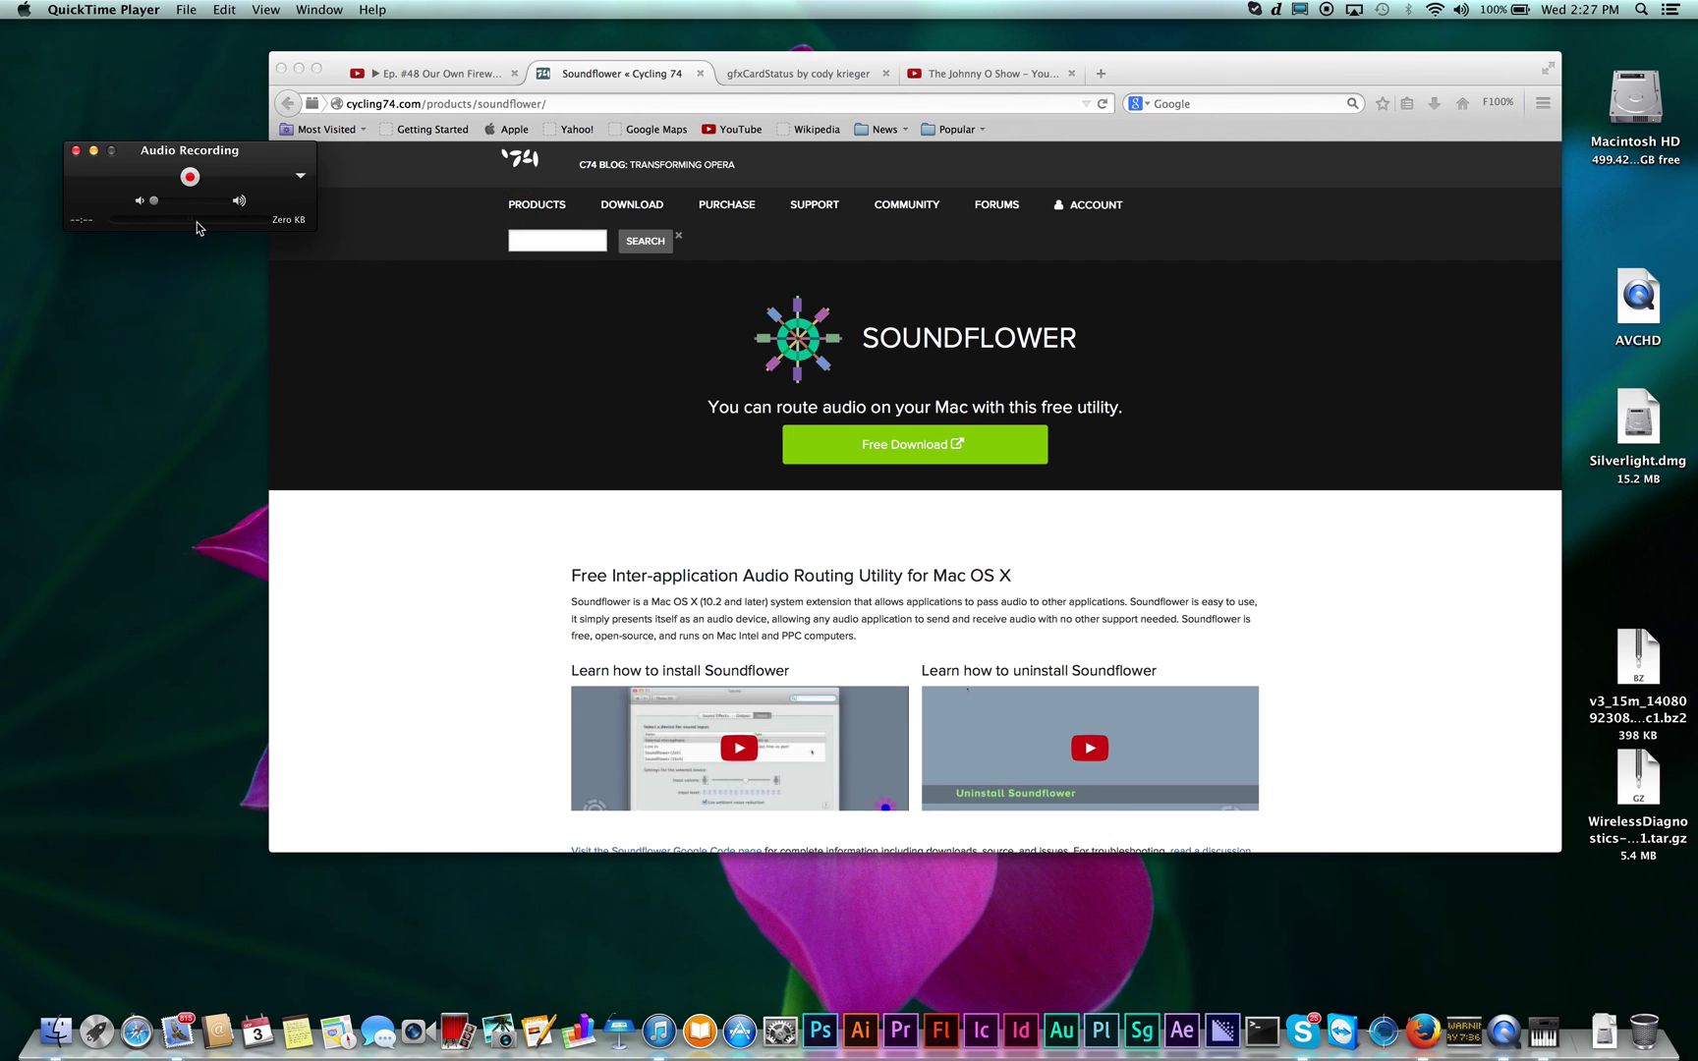
{"action": "left_click", "coordinate": [301, 177]}
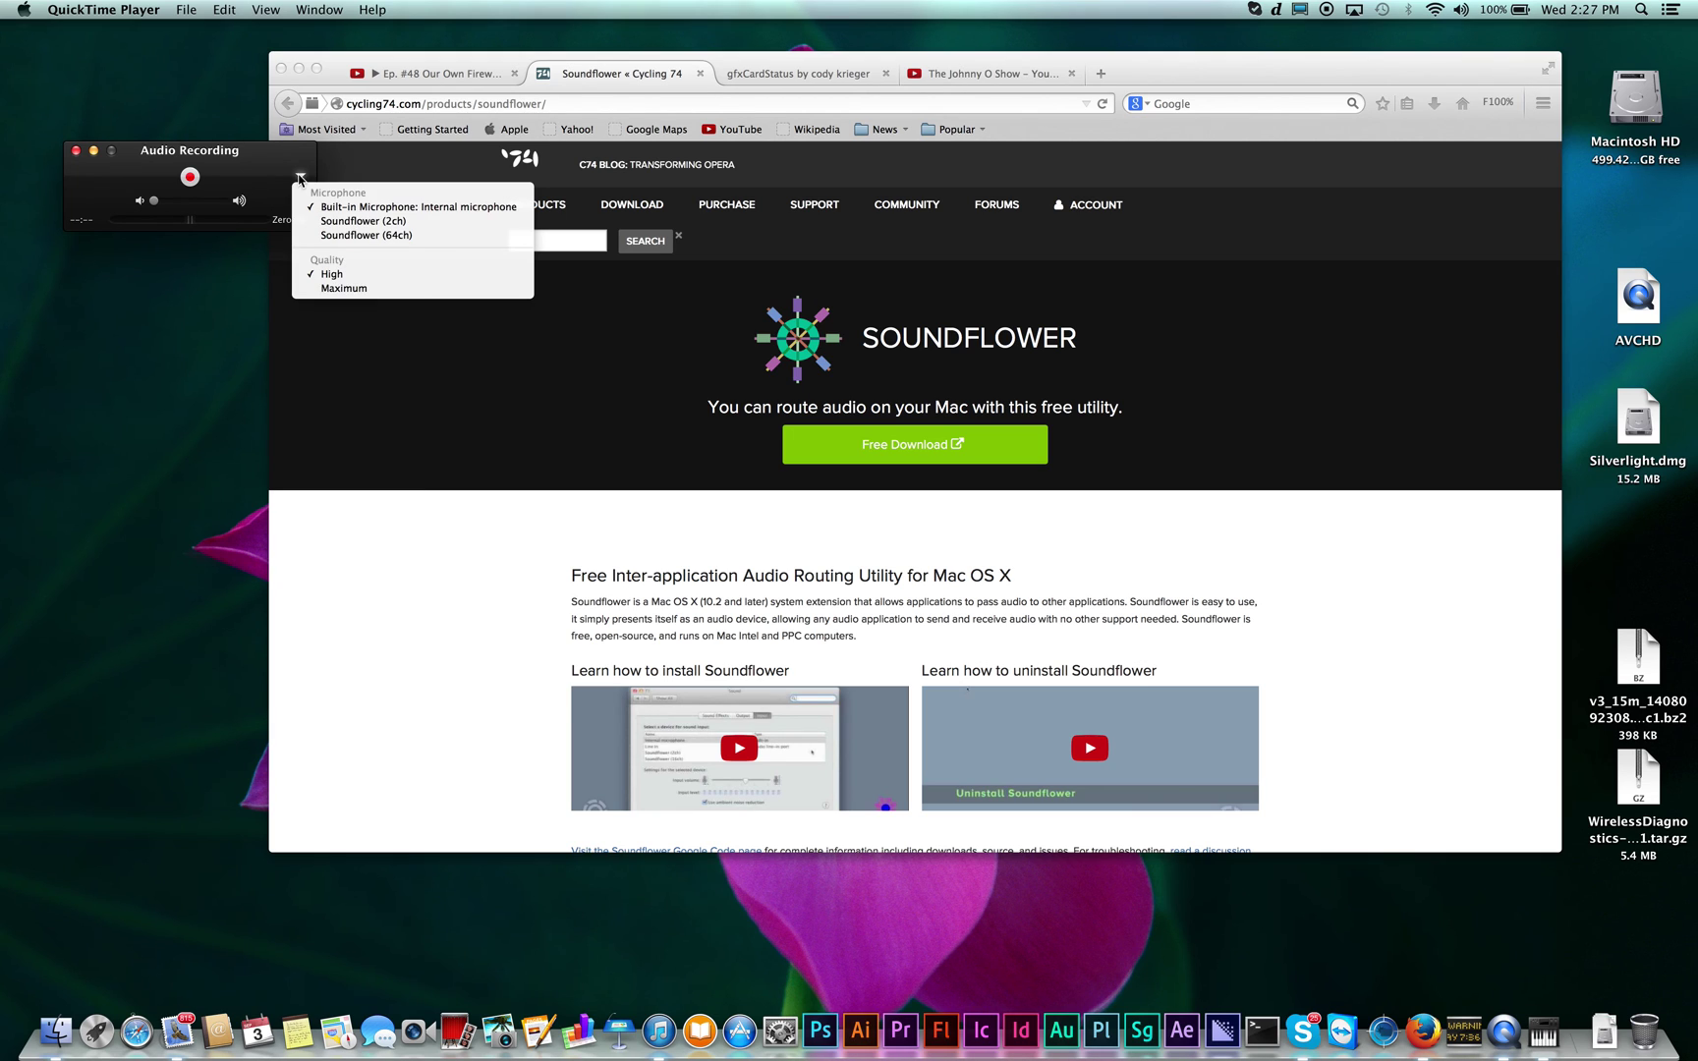
{"action": "left_click", "coordinate": [333, 222]}
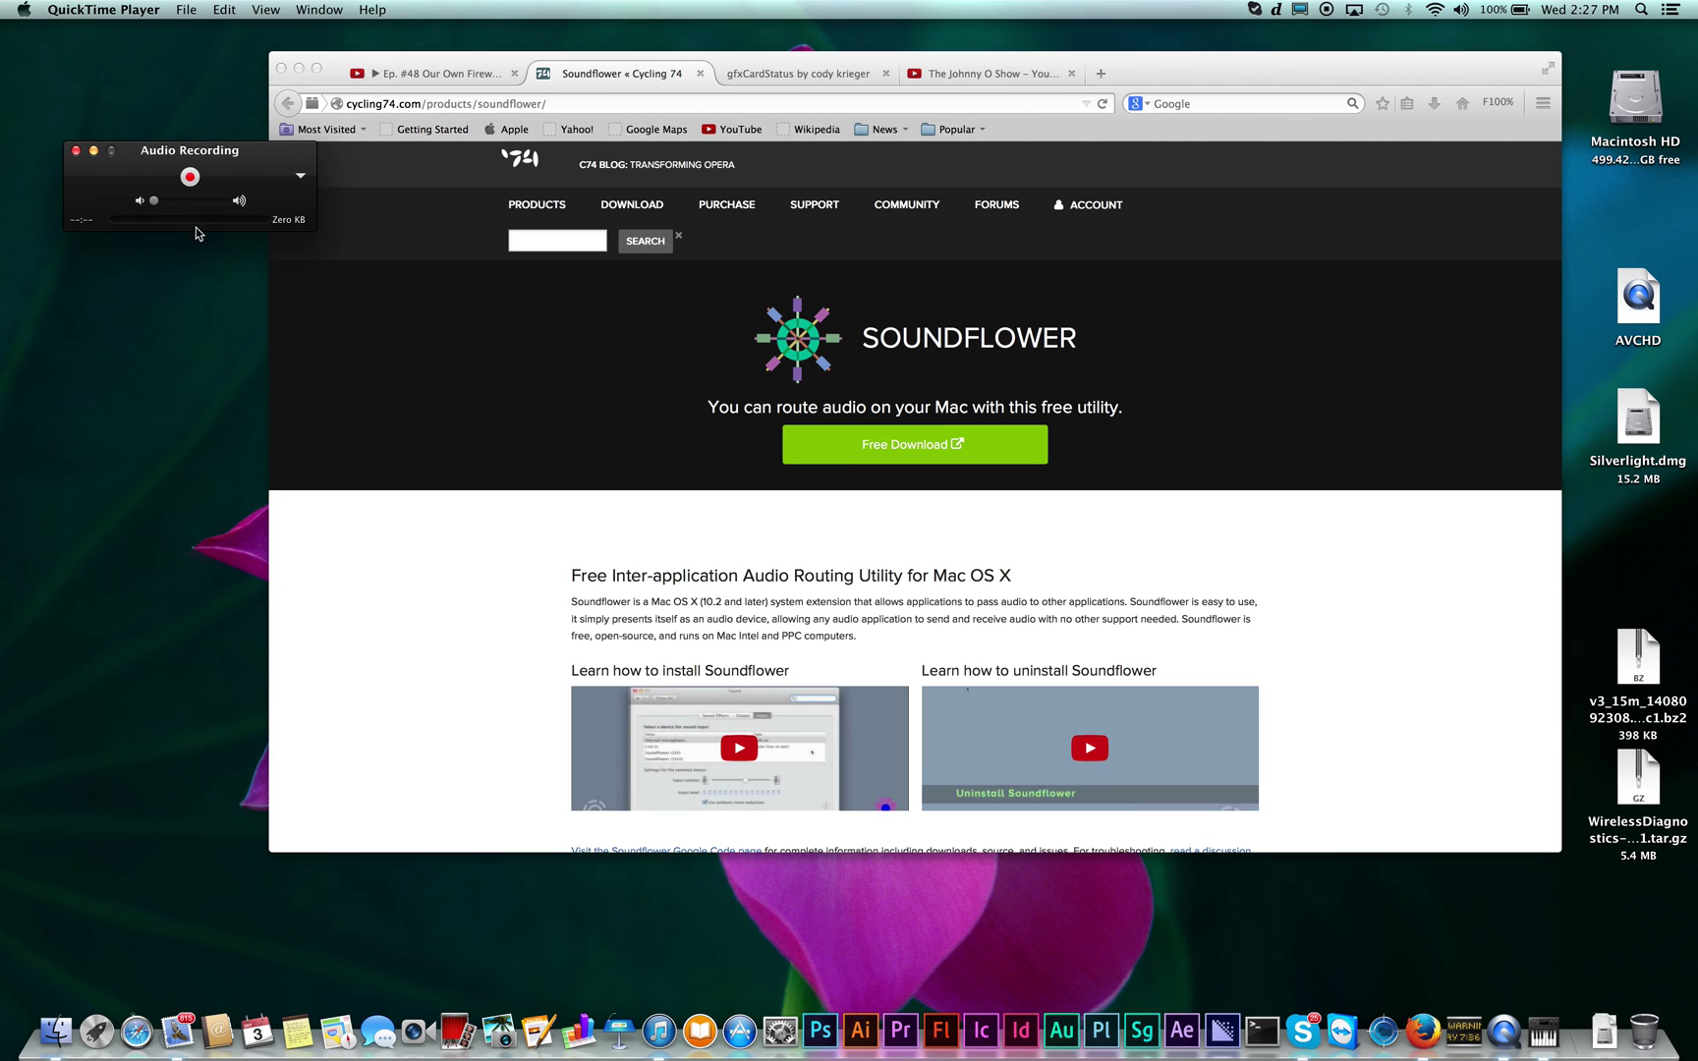
- Open the playlist "The crazy kids, friends and family" from The Johnny O Show channel on YouTube
{"action": "left_click", "coordinate": [381, 78]}
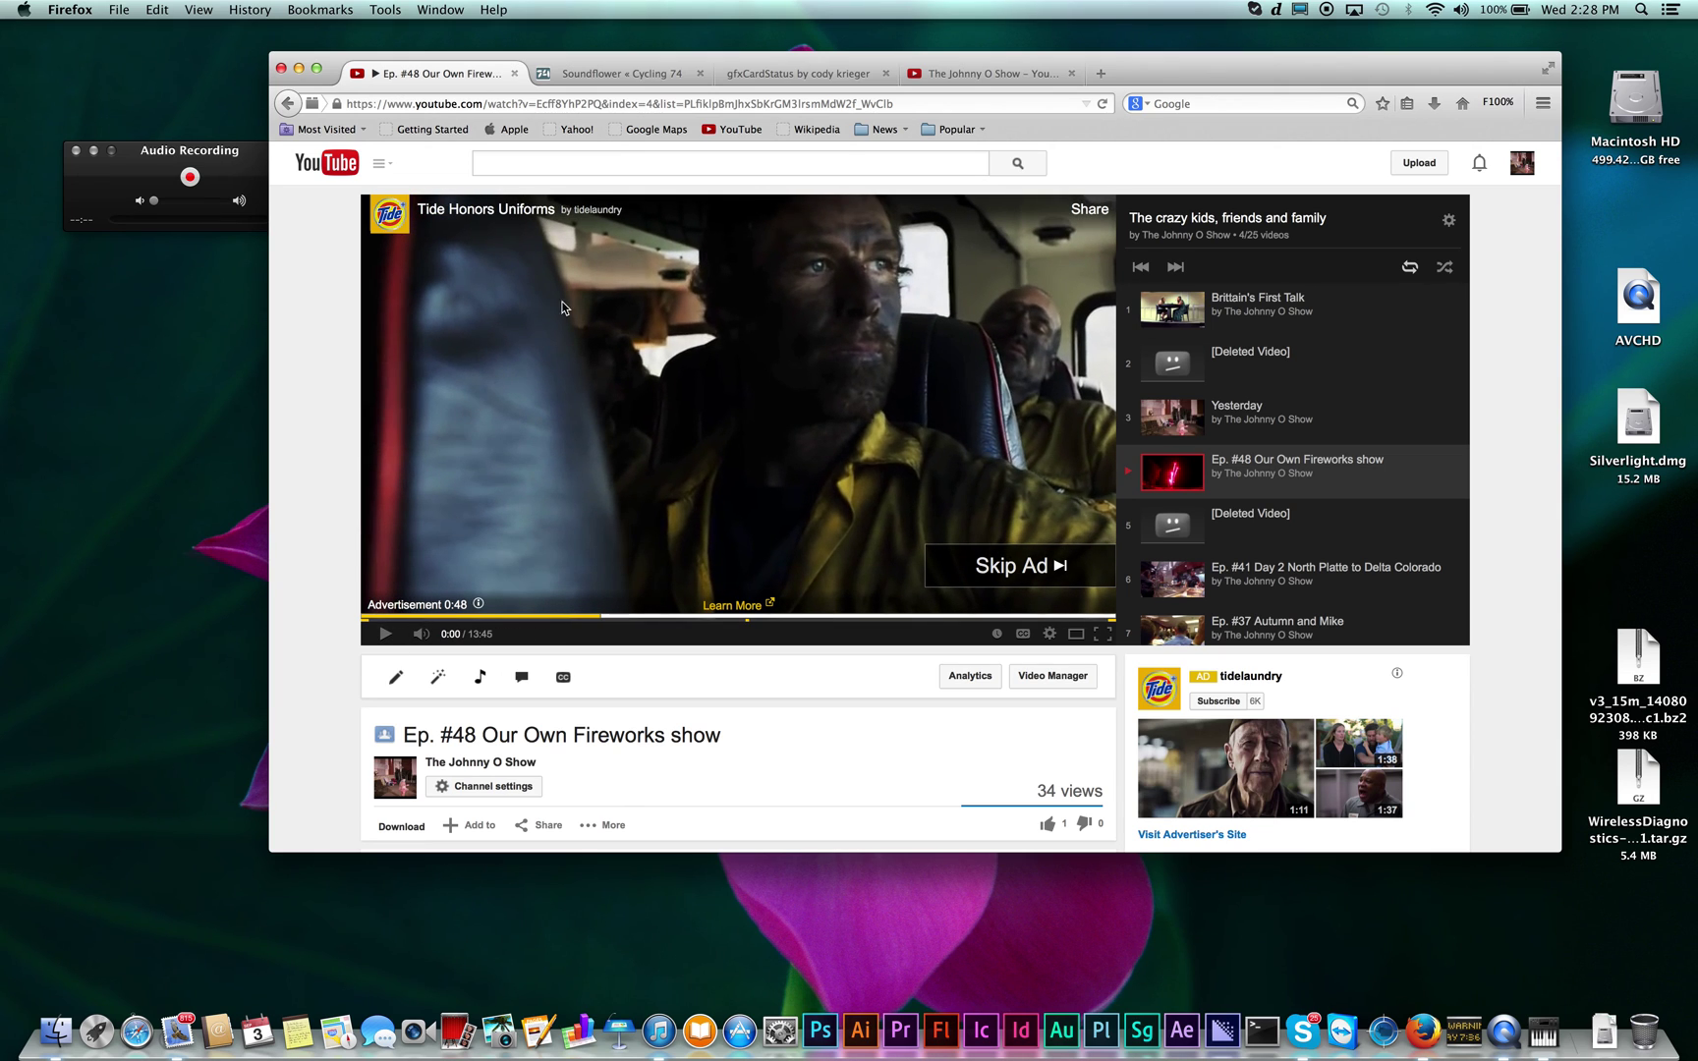
{"action": "left_click", "coordinate": [975, 76]}
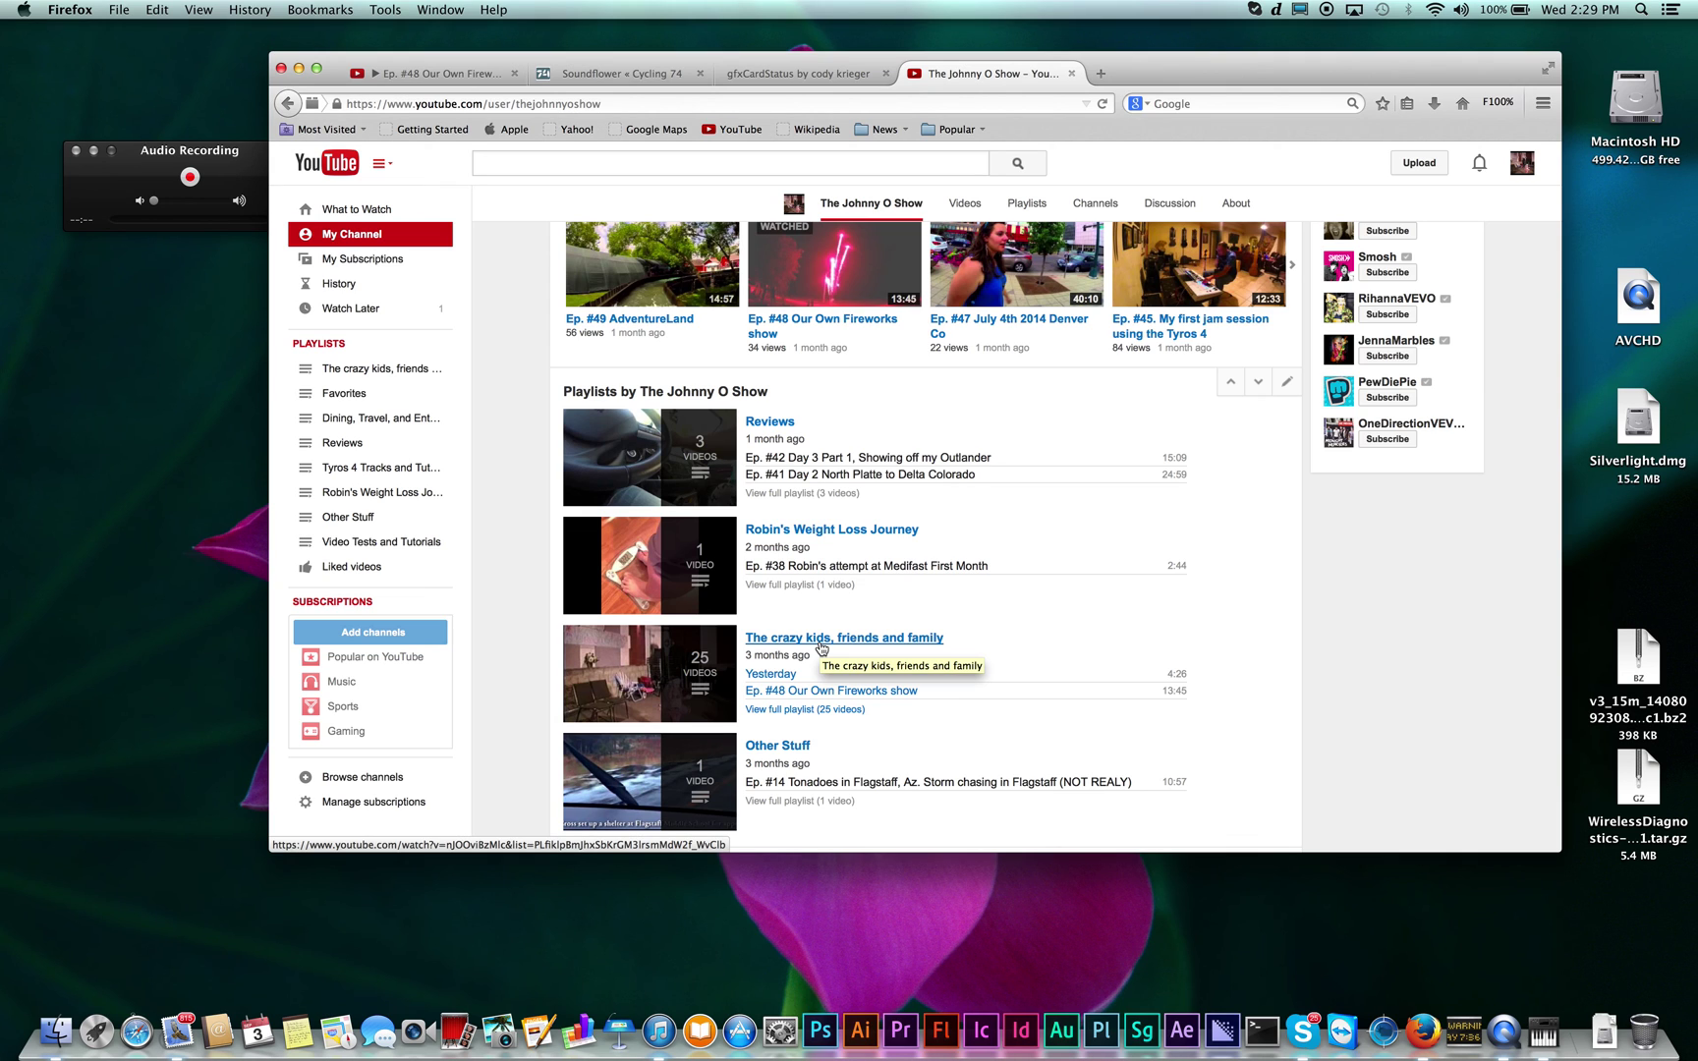
{"action": "left_click", "coordinate": [822, 640]}
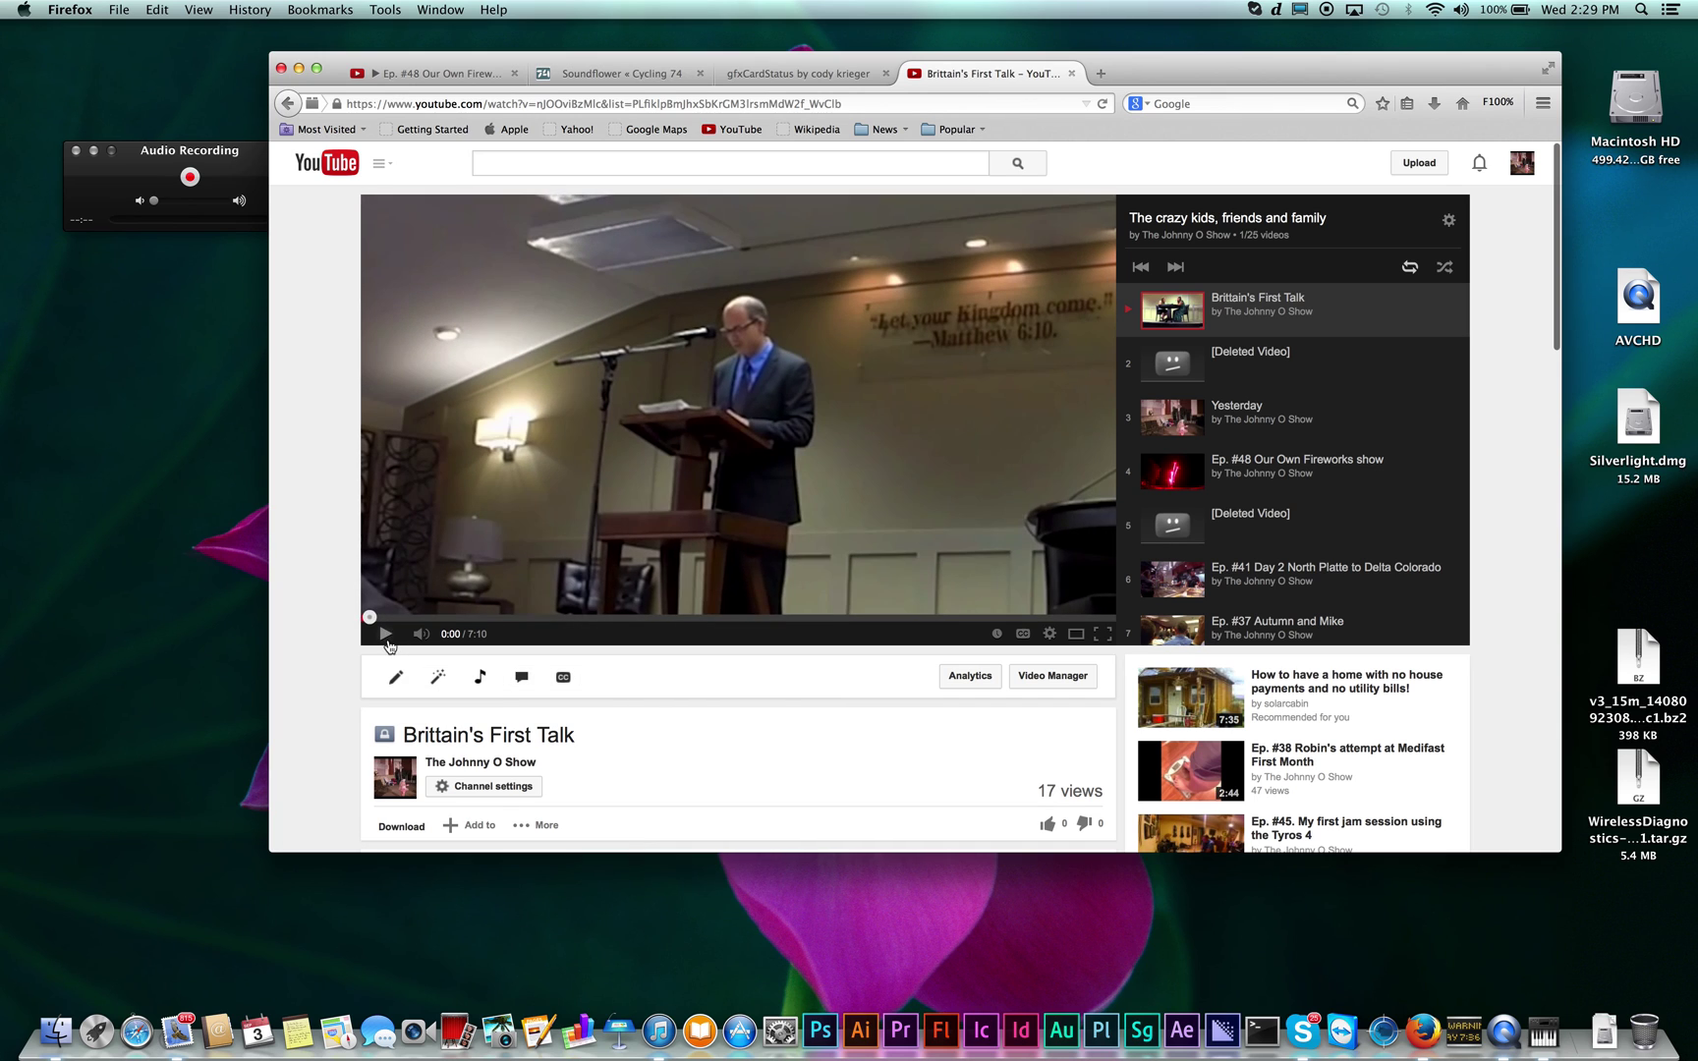
- Return to the Ep. #48 Our Own Fireworks show page and close the other three browser tabs
{"action": "left_click", "coordinate": [293, 110]}
{"action": "key", "text": "ctrl+Tab"}
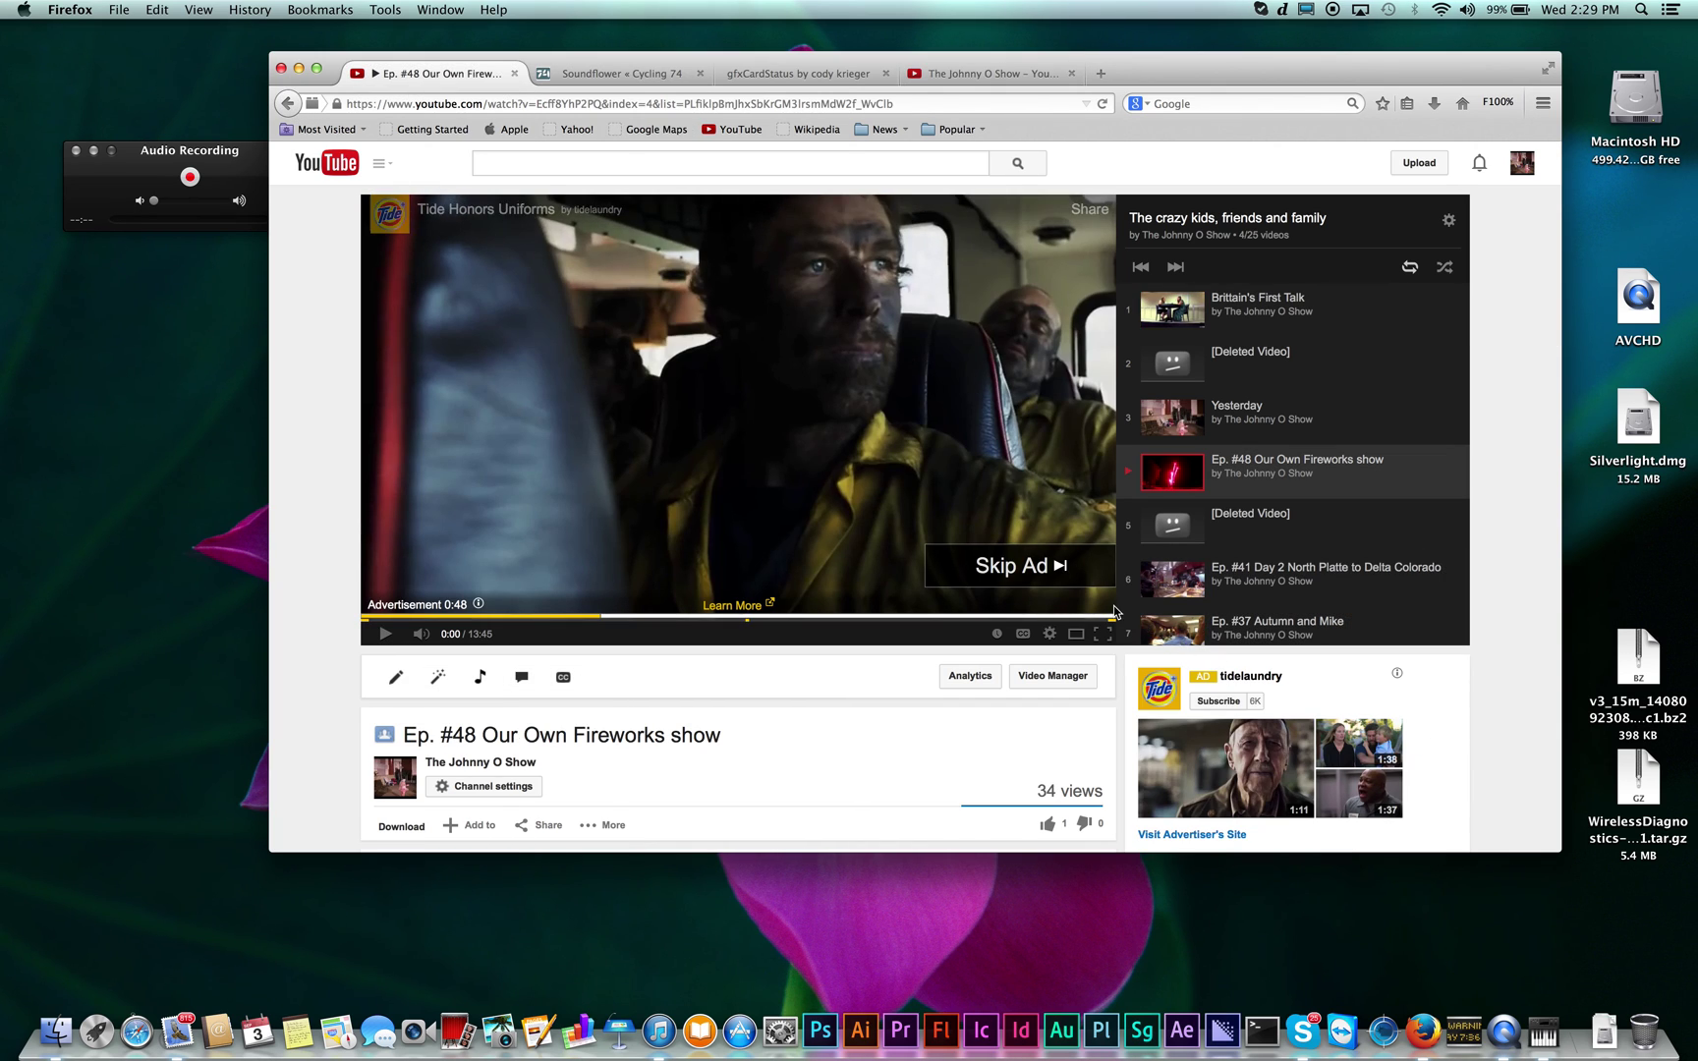
{"action": "left_click", "coordinate": [1073, 74]}
{"action": "left_click", "coordinate": [886, 73]}
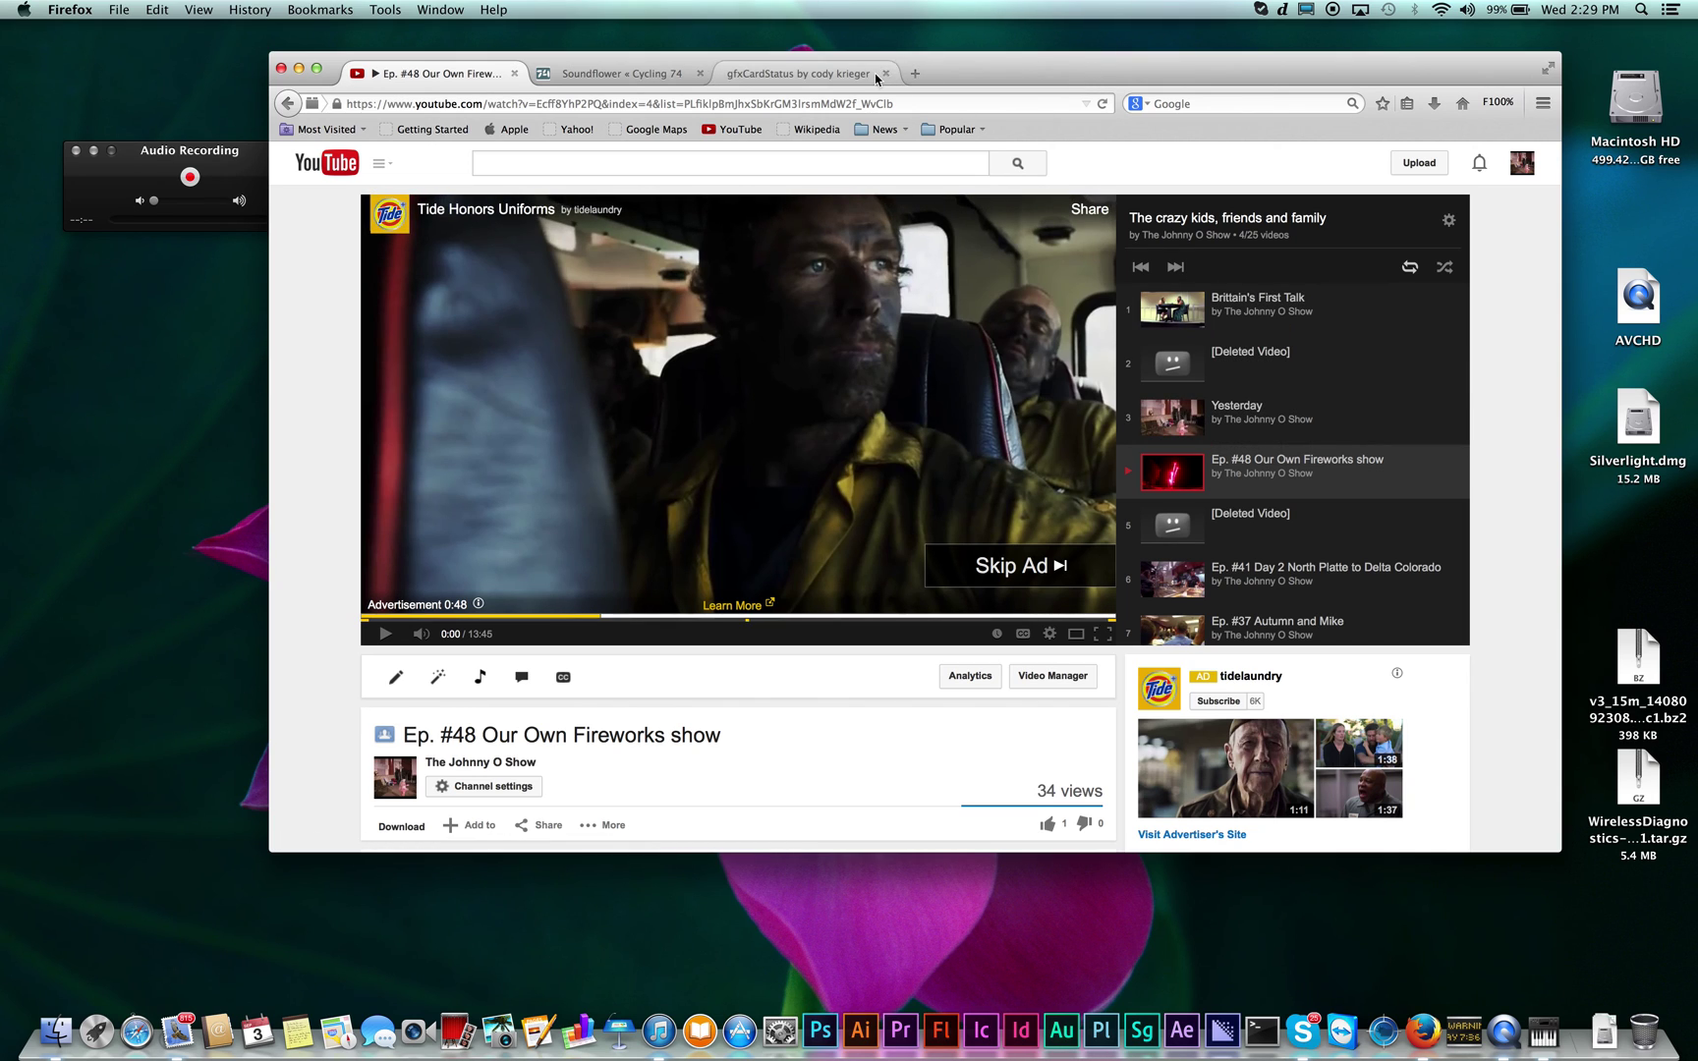
{"action": "left_click", "coordinate": [700, 75]}
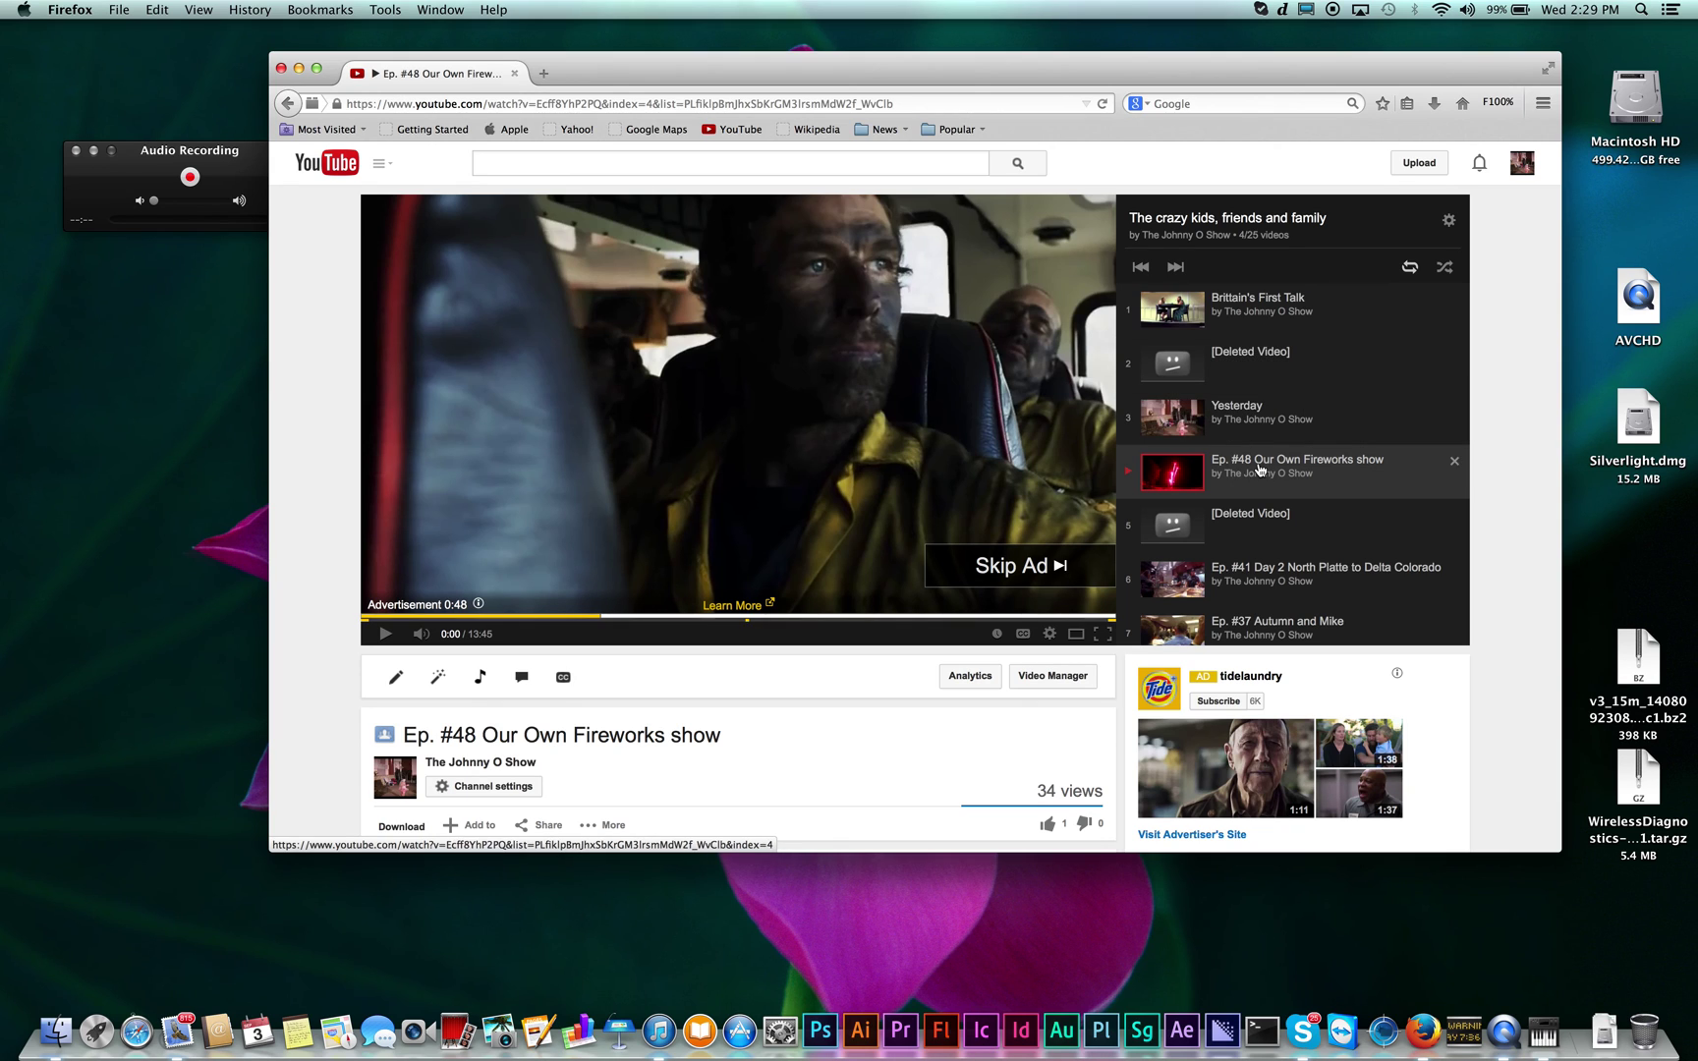
- View the deleted video at position 5 in the playlist and close QuickTime Player's Audio Recording window
{"action": "left_click", "coordinate": [1238, 530]}
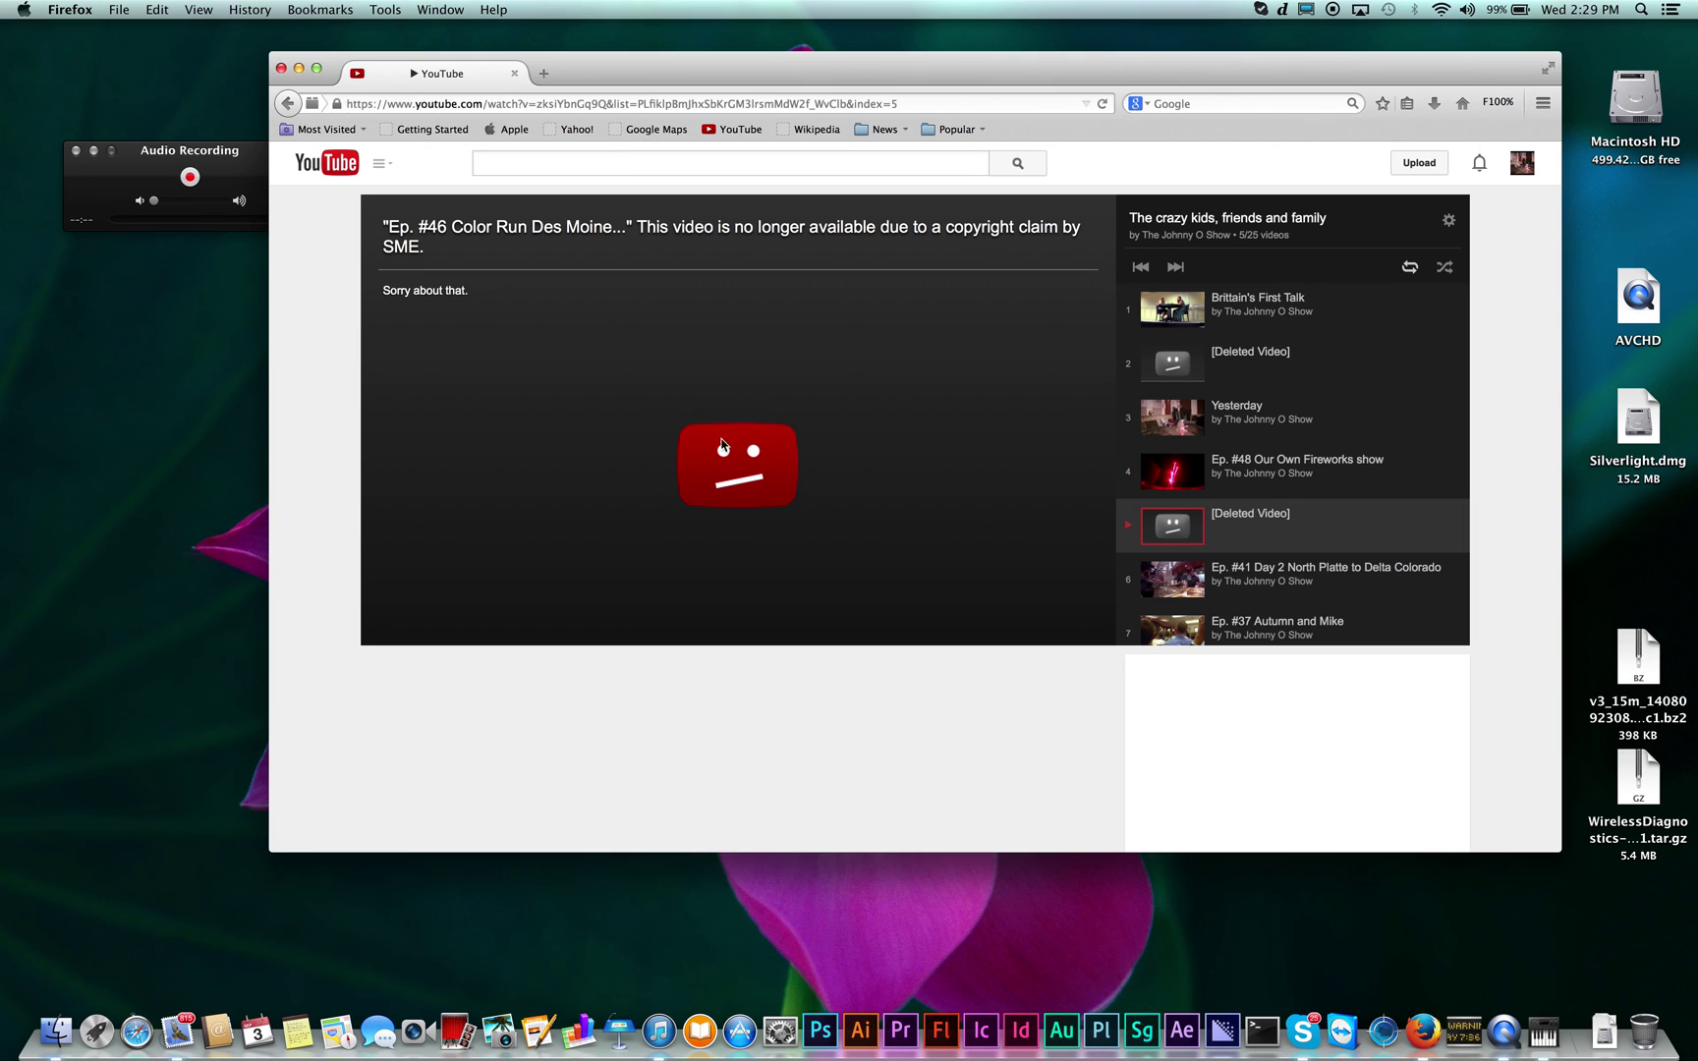
{"action": "left_click", "coordinate": [76, 151]}
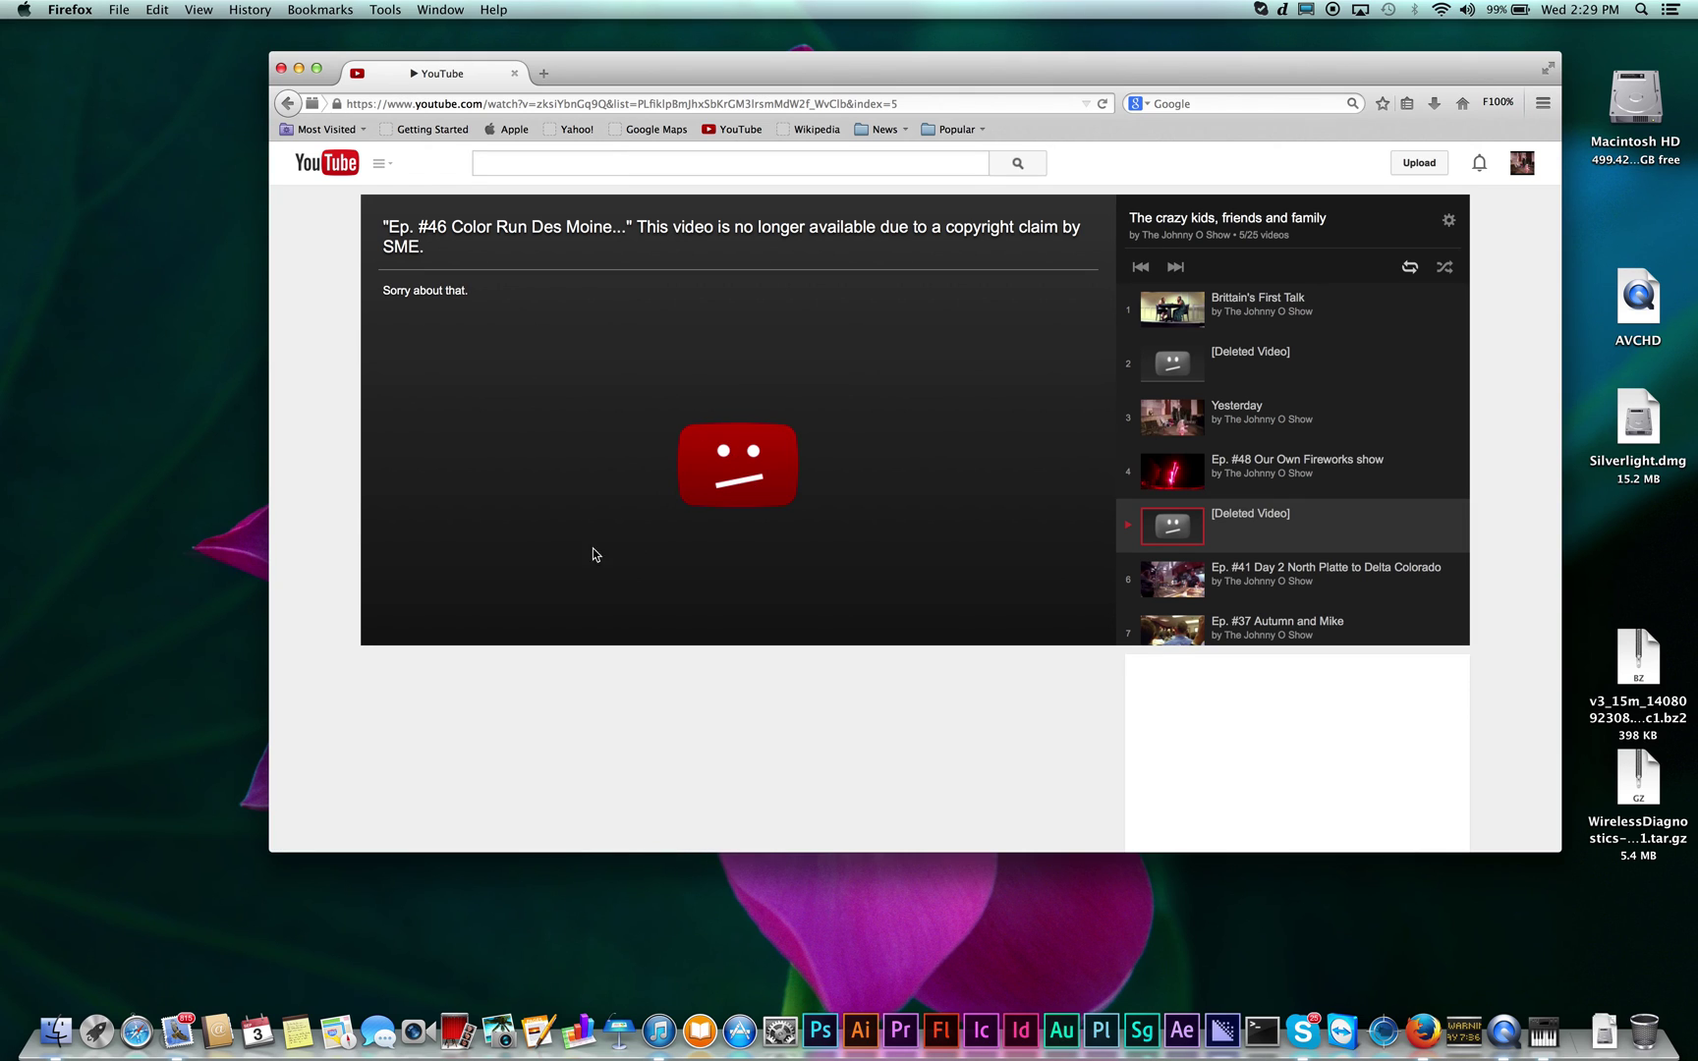
- Play Ep. #48 Our Own Fireworks show from the playlist, skip its advertisement, and seek to the video's final seconds
{"action": "left_click", "coordinate": [1256, 476]}
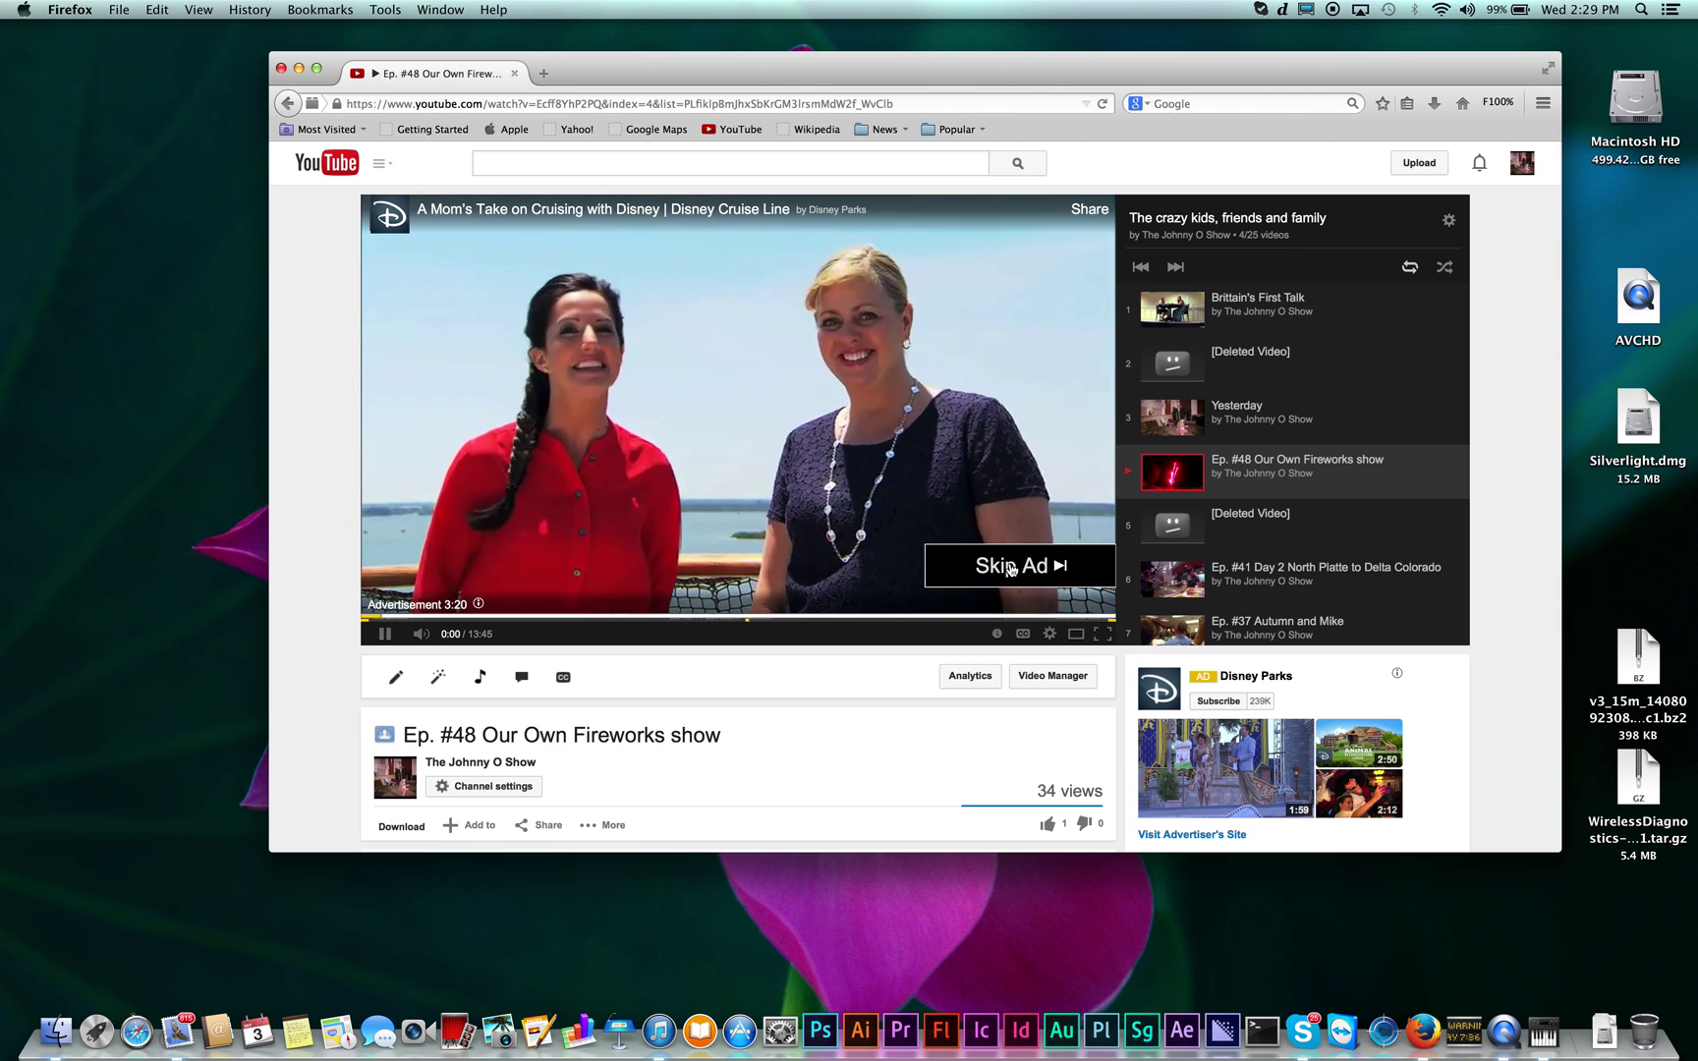
{"action": "left_click", "coordinate": [1011, 568]}
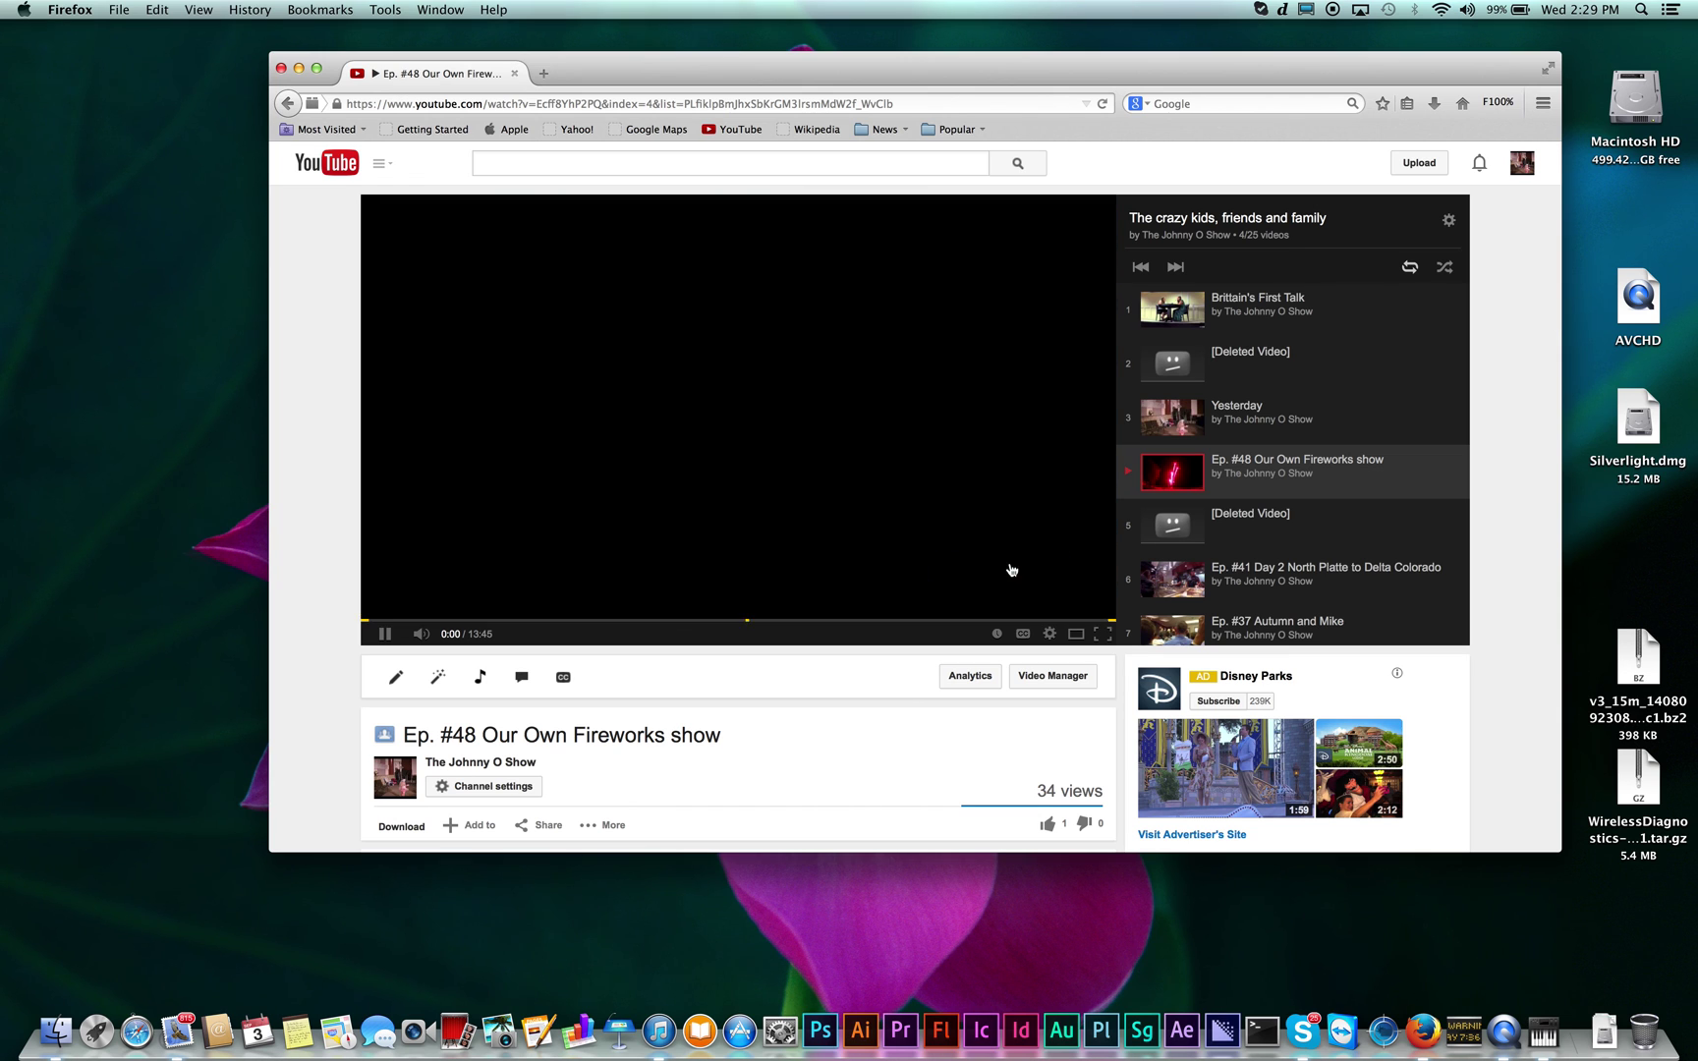
{"action": "left_click", "coordinate": [1088, 619]}
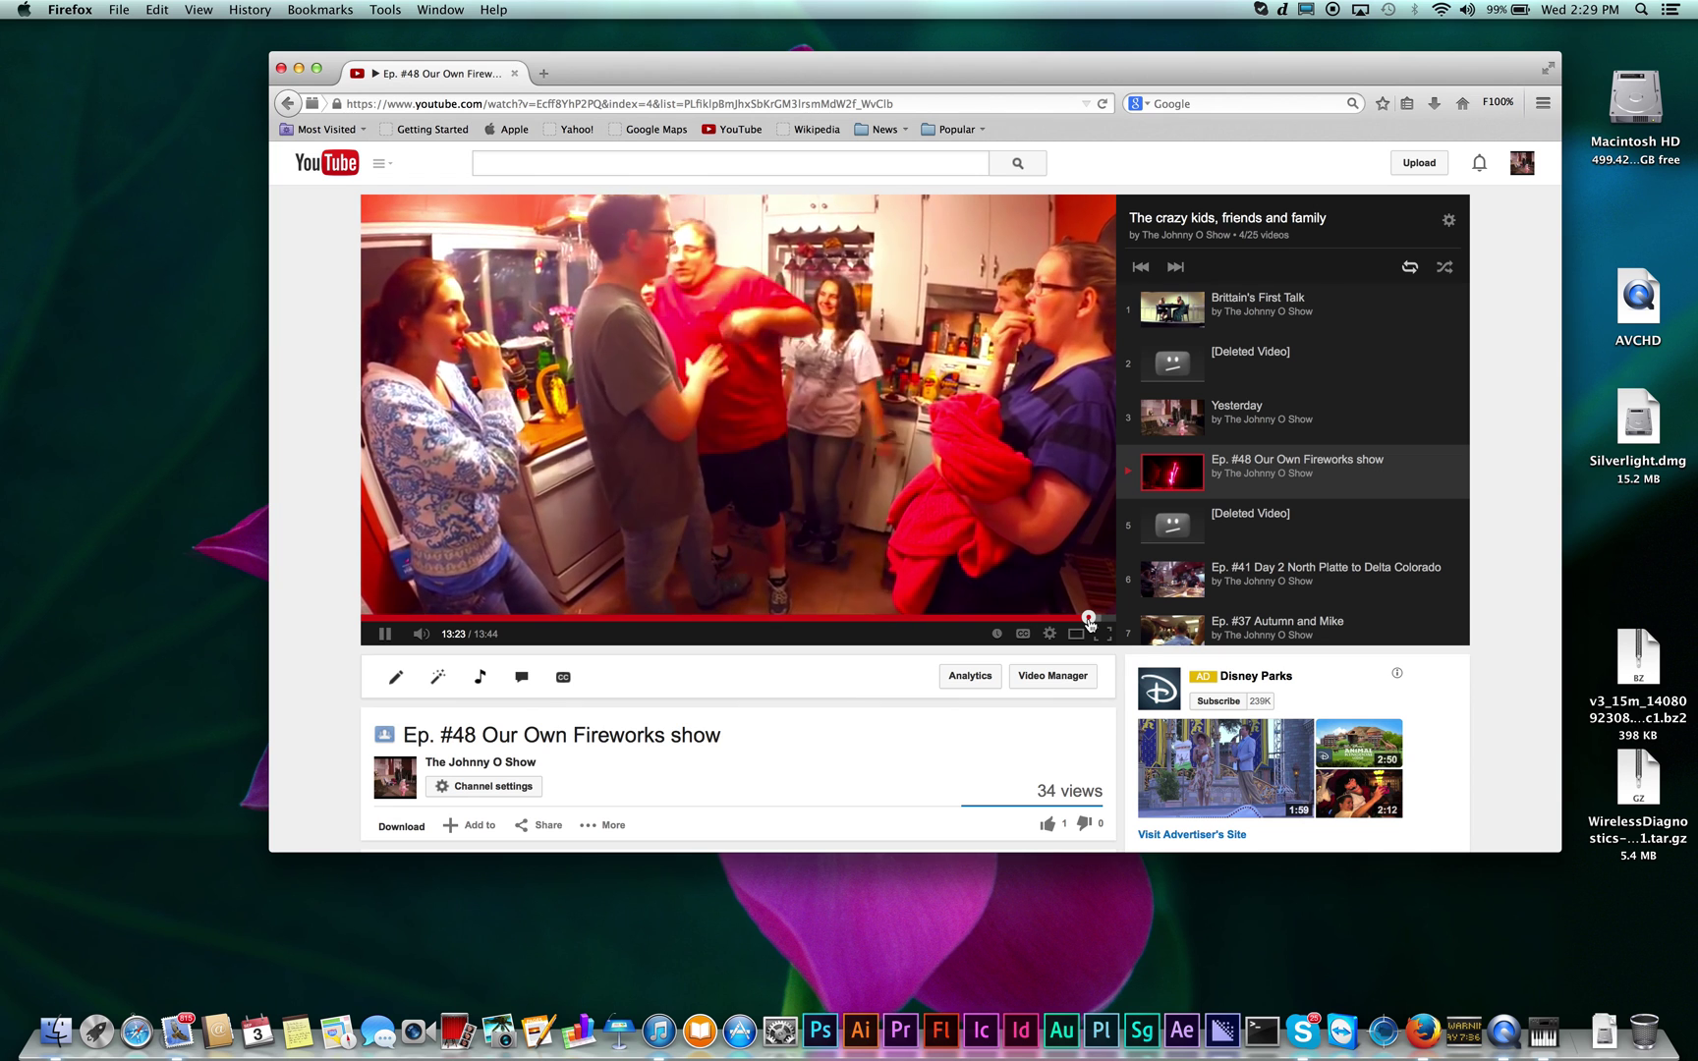
{"action": "left_click_drag", "start_coordinate": [1090, 621], "coordinate": [1103, 626]}
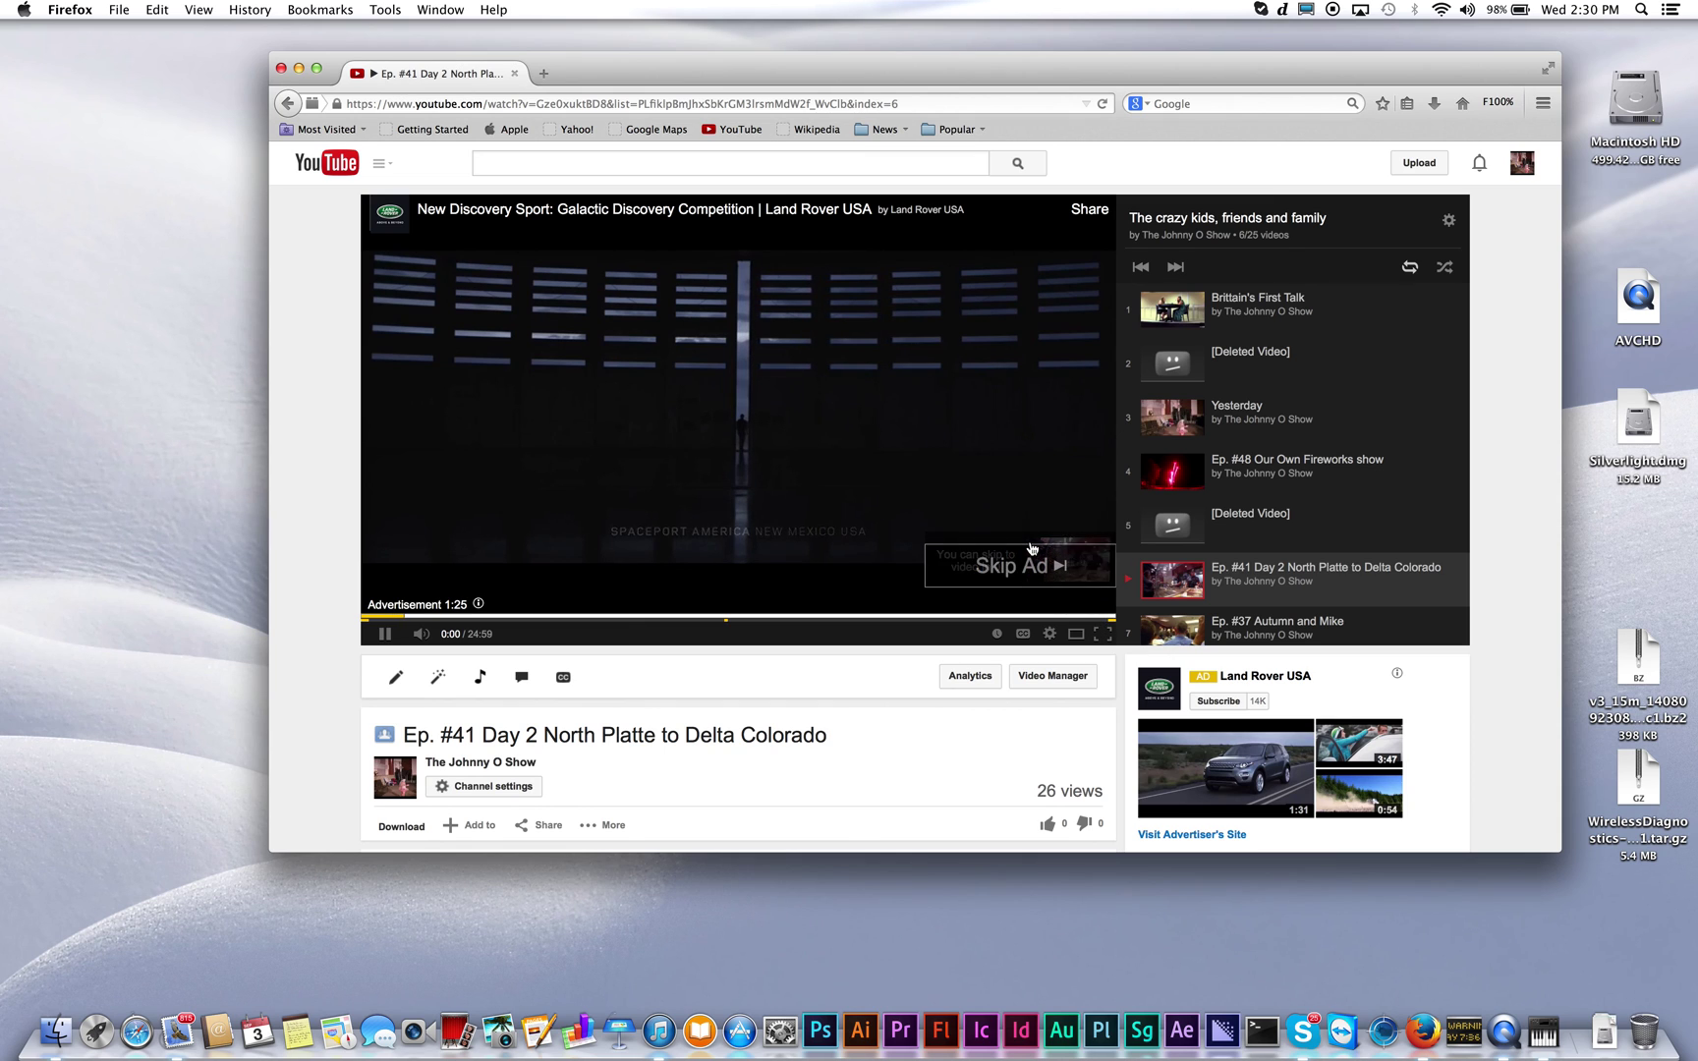
{"action": "left_click", "coordinate": [1013, 567]}
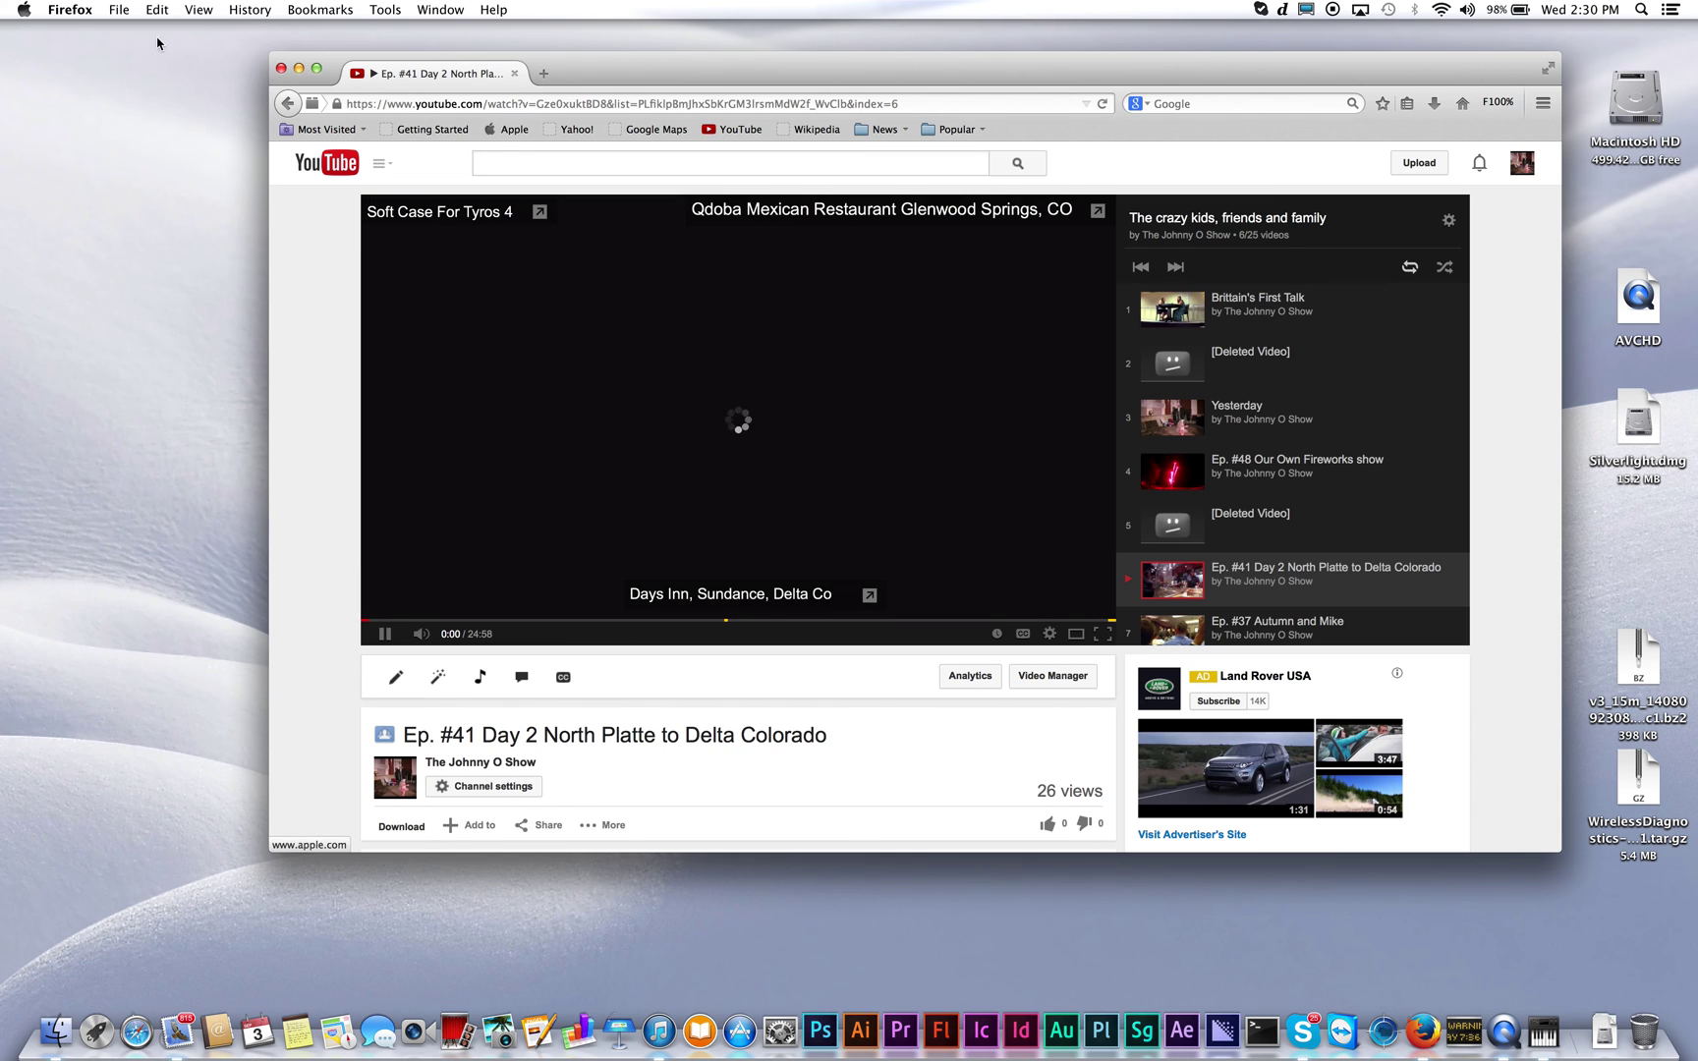
{"action": "left_click", "coordinate": [117, 10]}
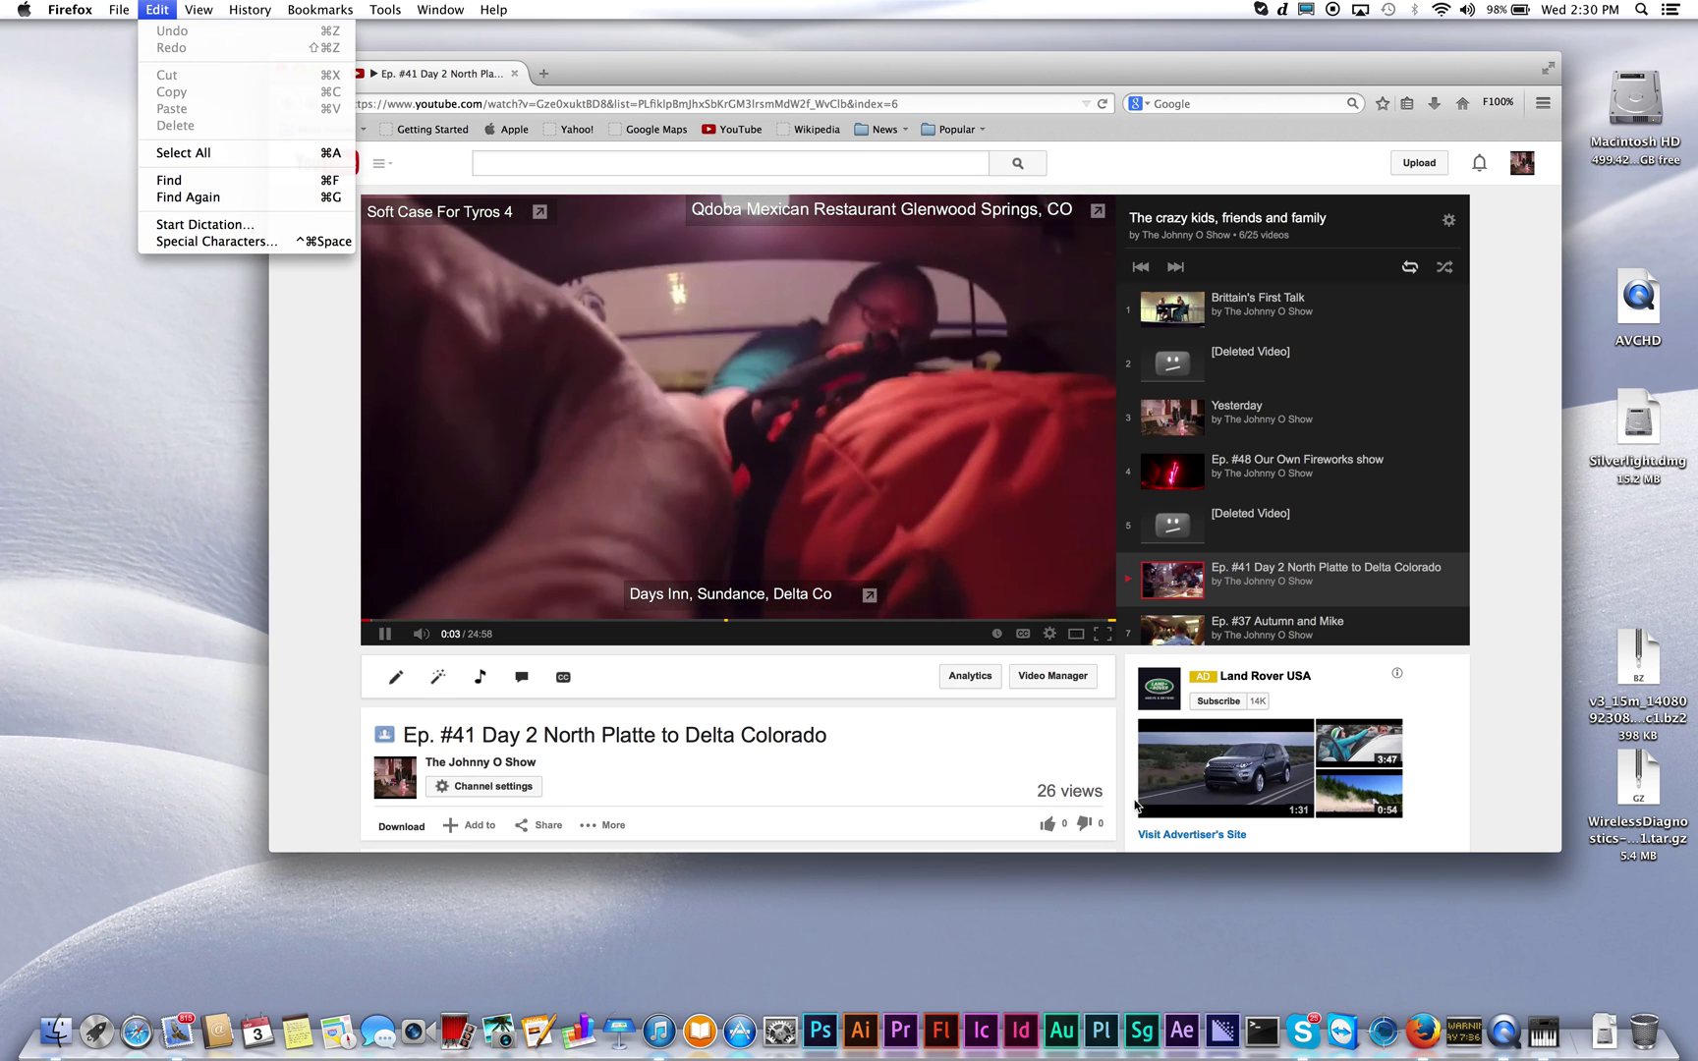
{"action": "left_click", "coordinate": [869, 691]}
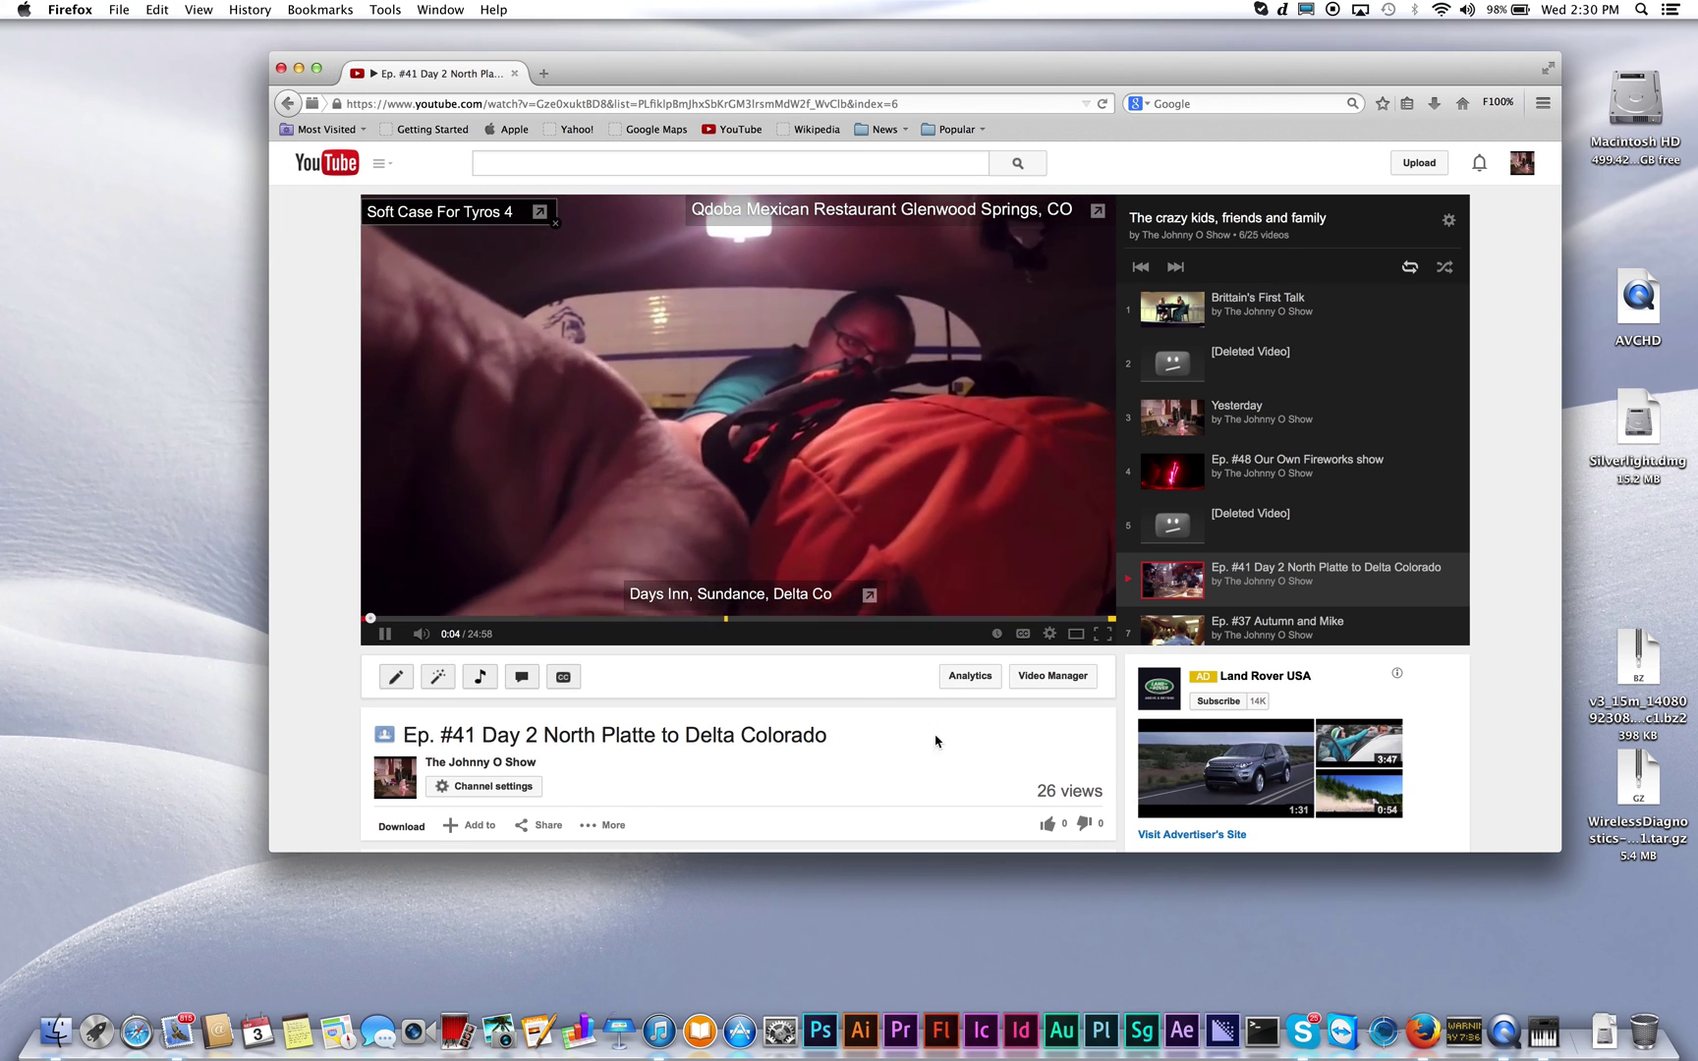
{"action": "left_click", "coordinate": [1502, 1028]}
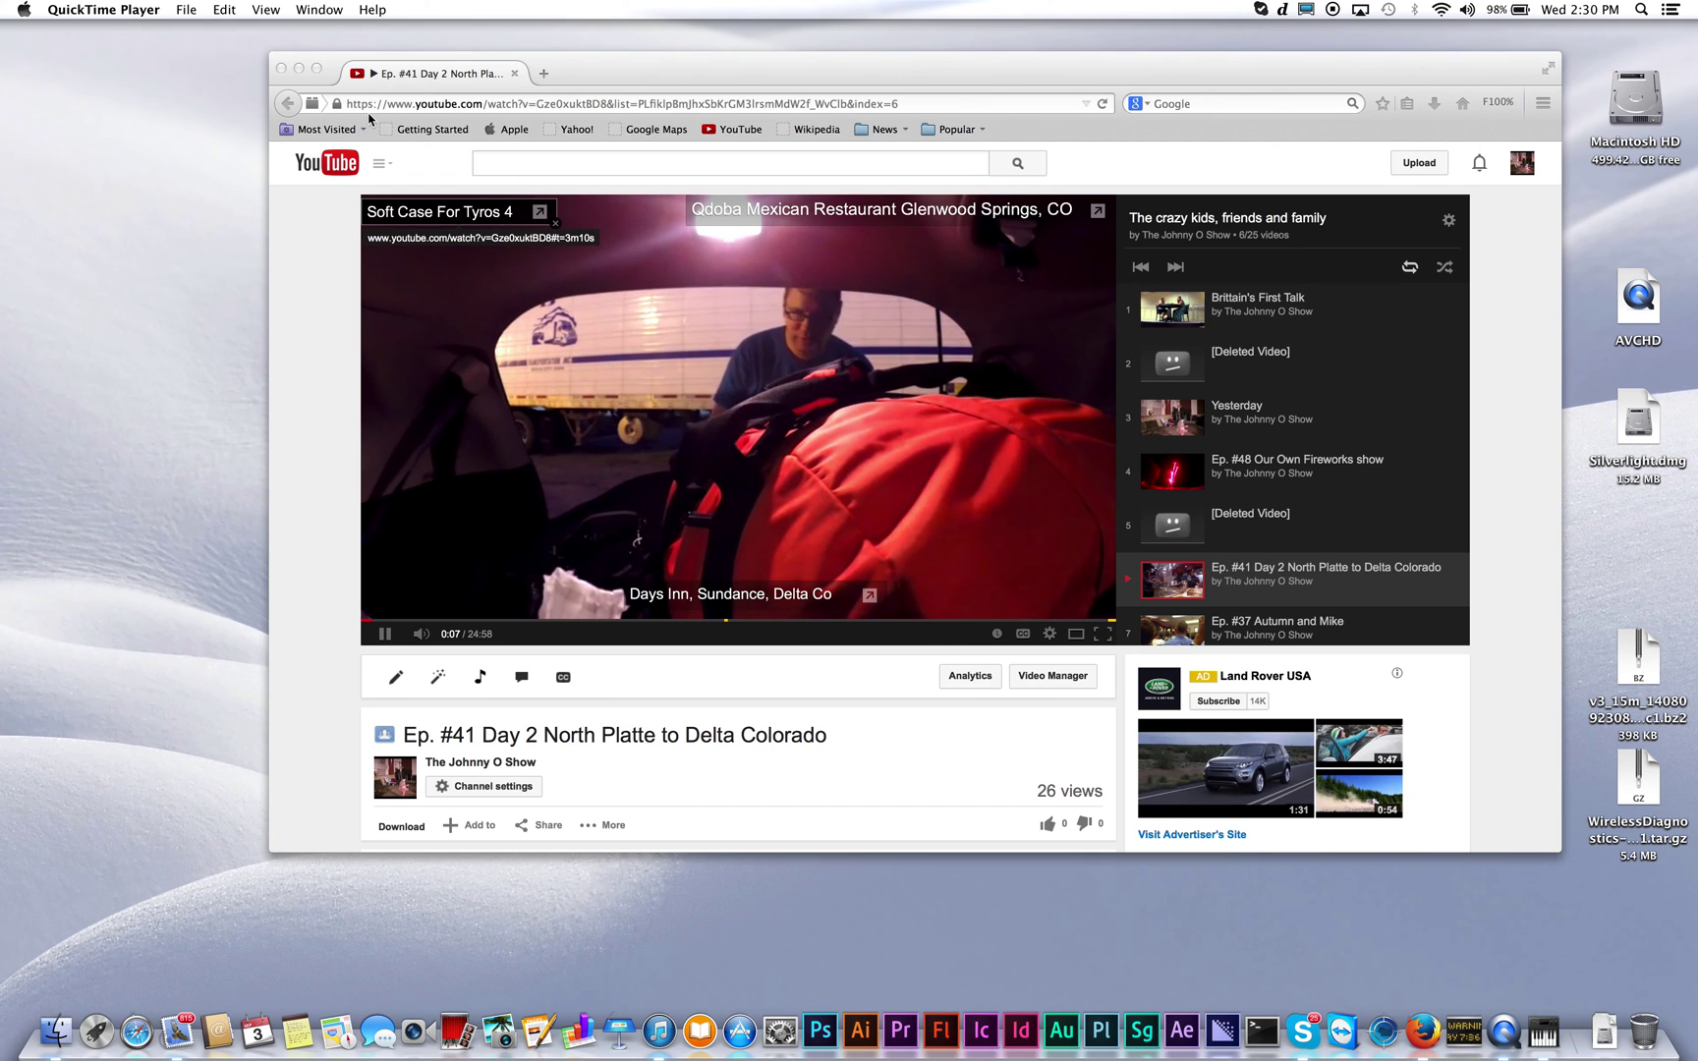
- Restart Ep. #48 Our Own Fireworks show from the playlist and open a new QuickTime Player audio recording with Soundflower (2ch) as microphone
{"action": "left_click", "coordinate": [1268, 467]}
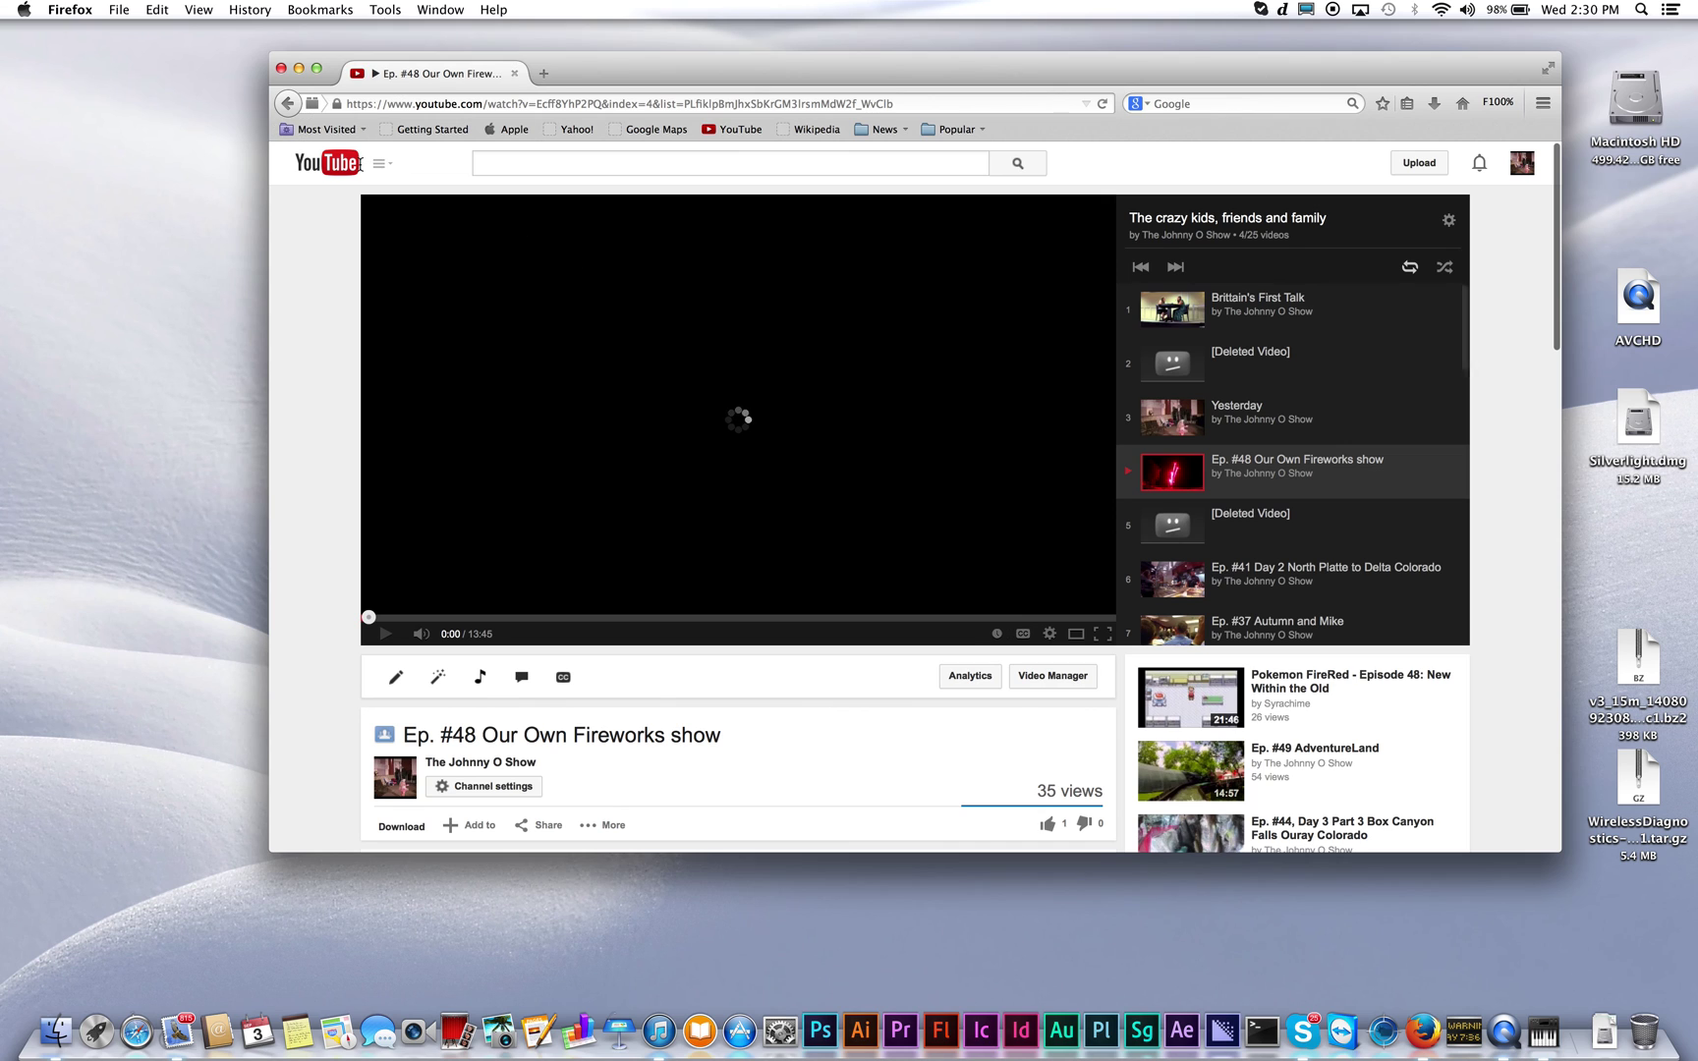
{"action": "left_click", "coordinate": [1514, 1035]}
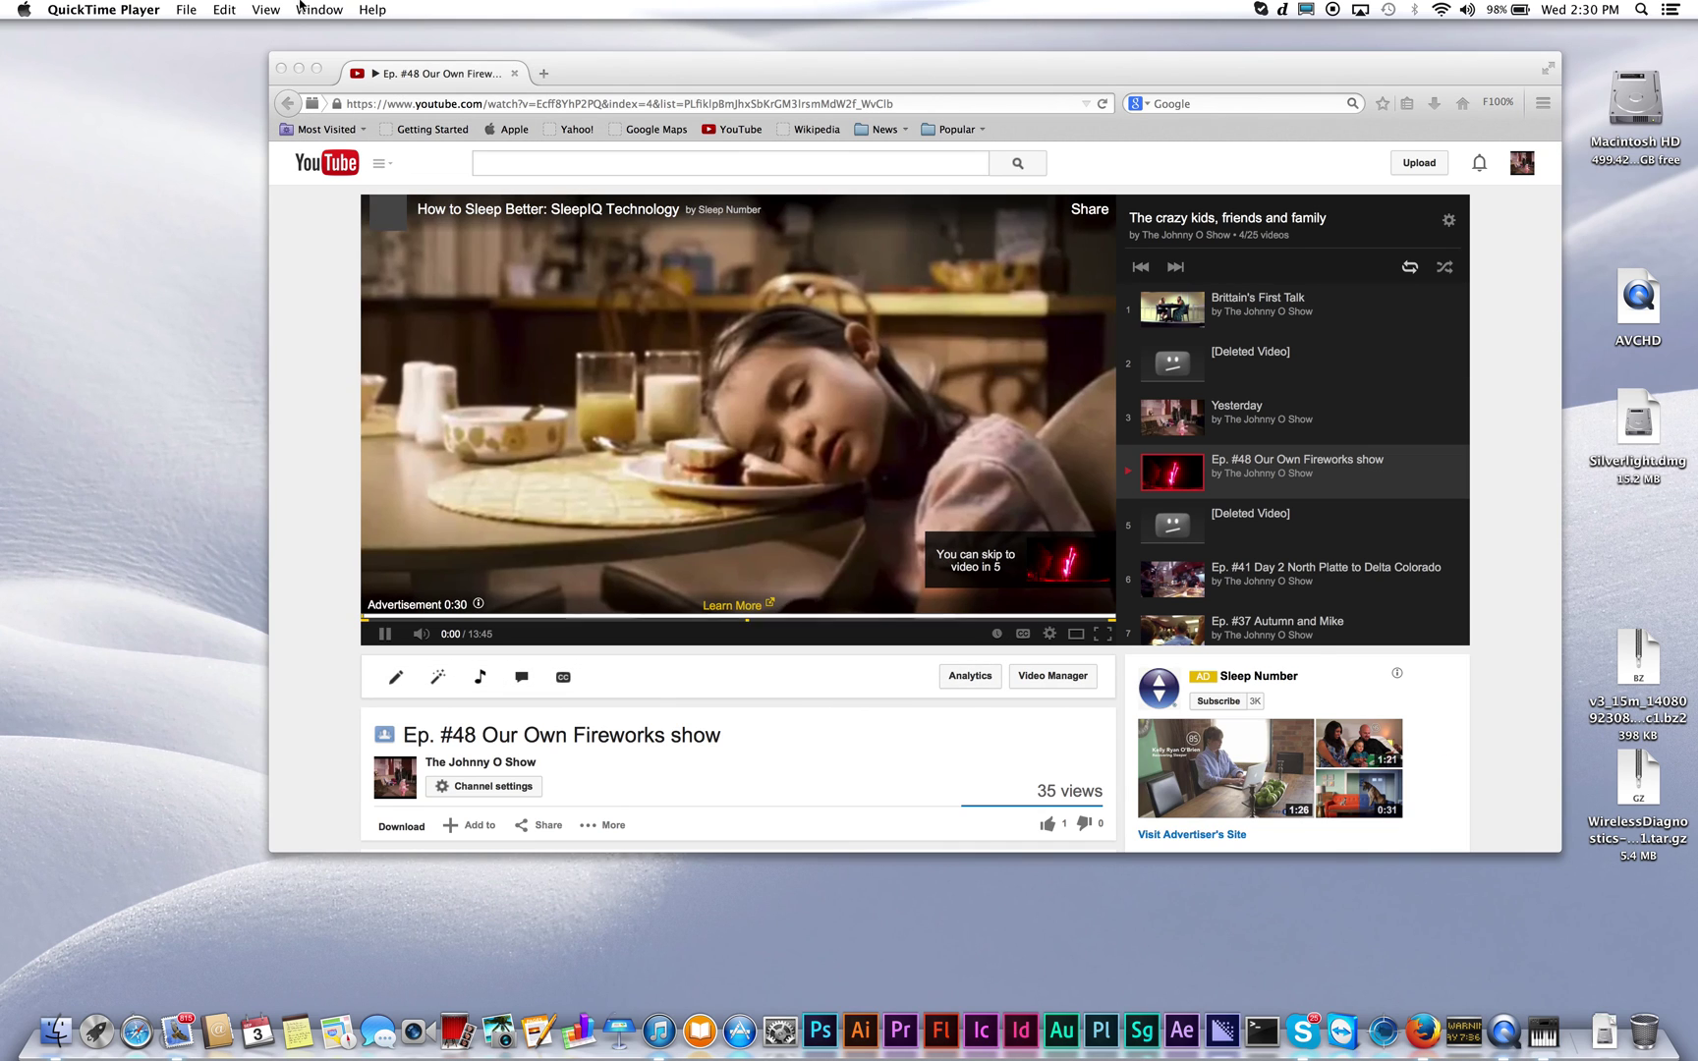
{"action": "left_click", "coordinate": [187, 10]}
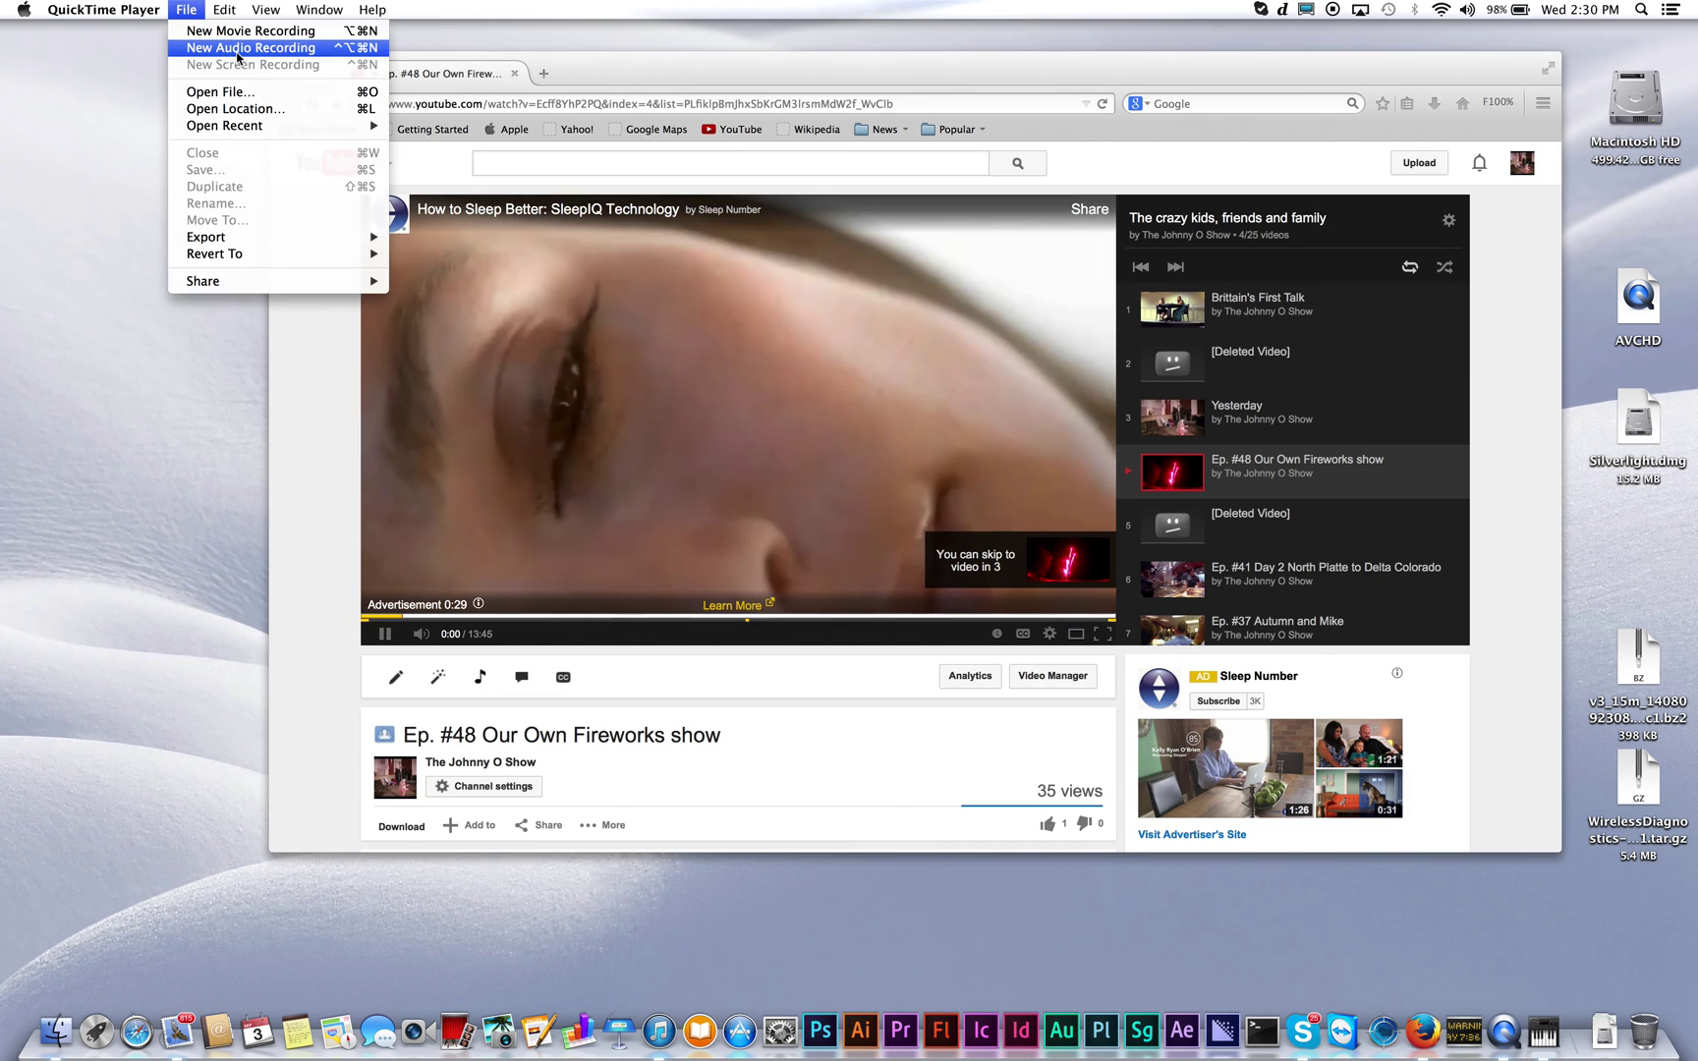
{"action": "left_click", "coordinate": [237, 50]}
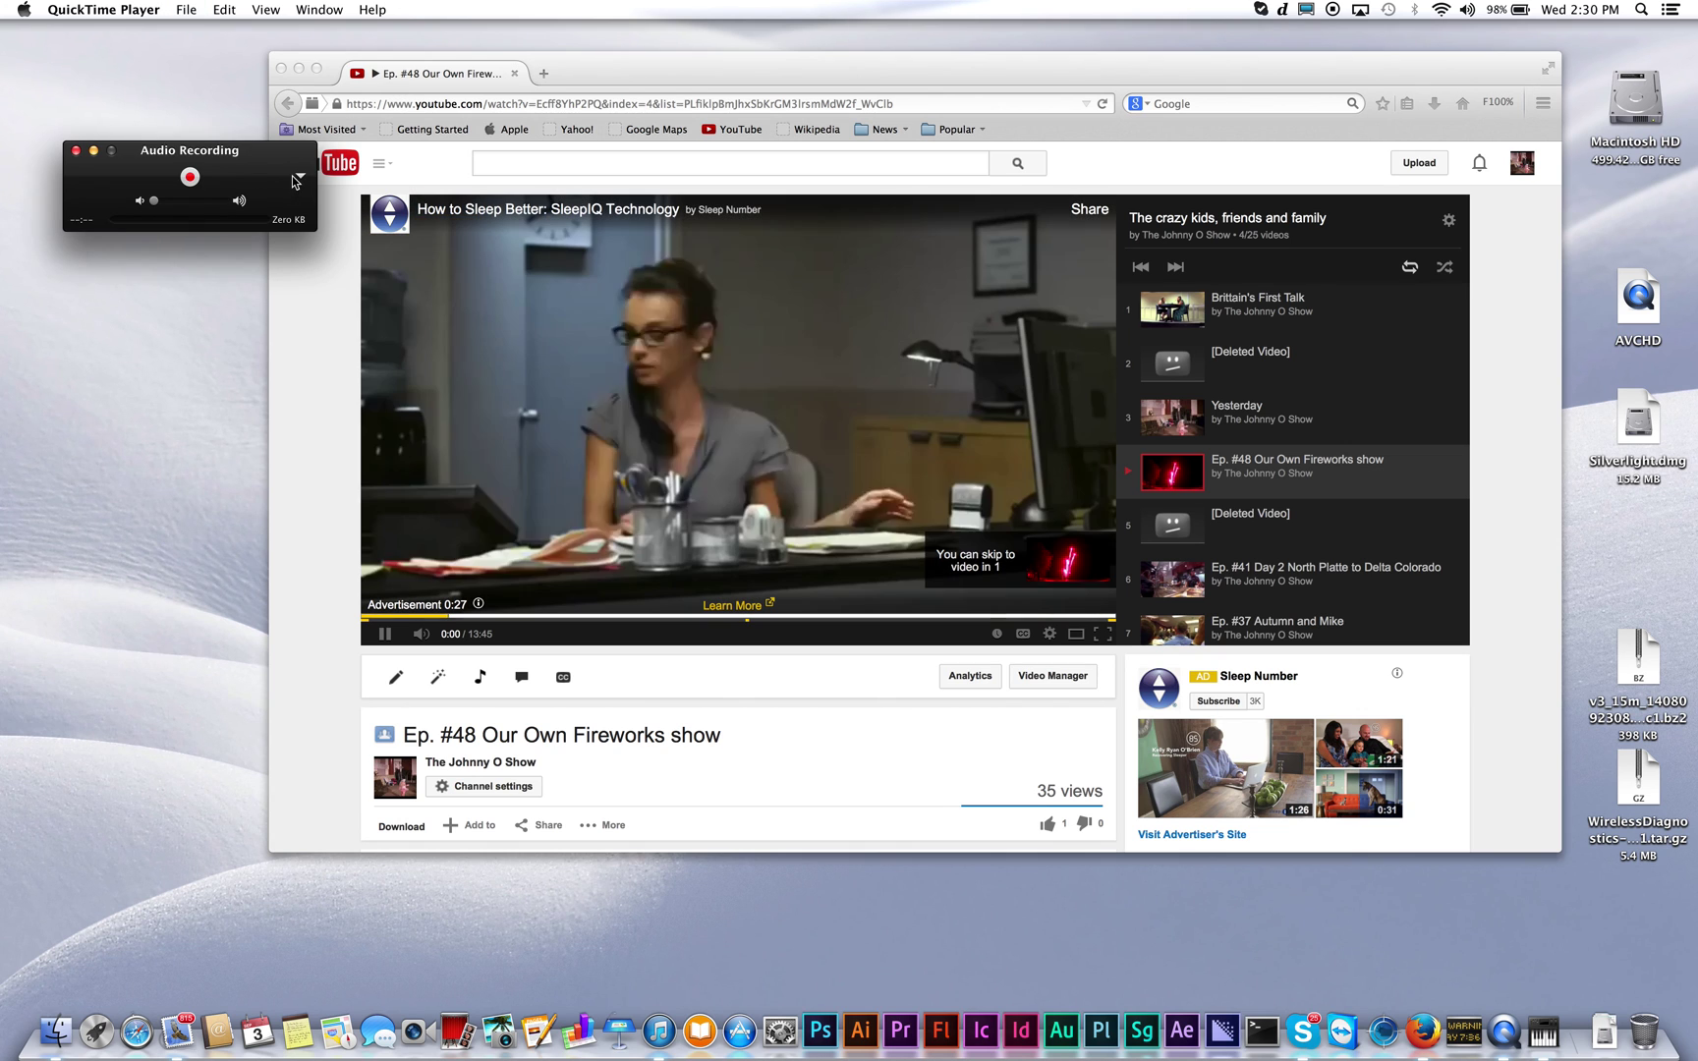
{"action": "left_click", "coordinate": [301, 178]}
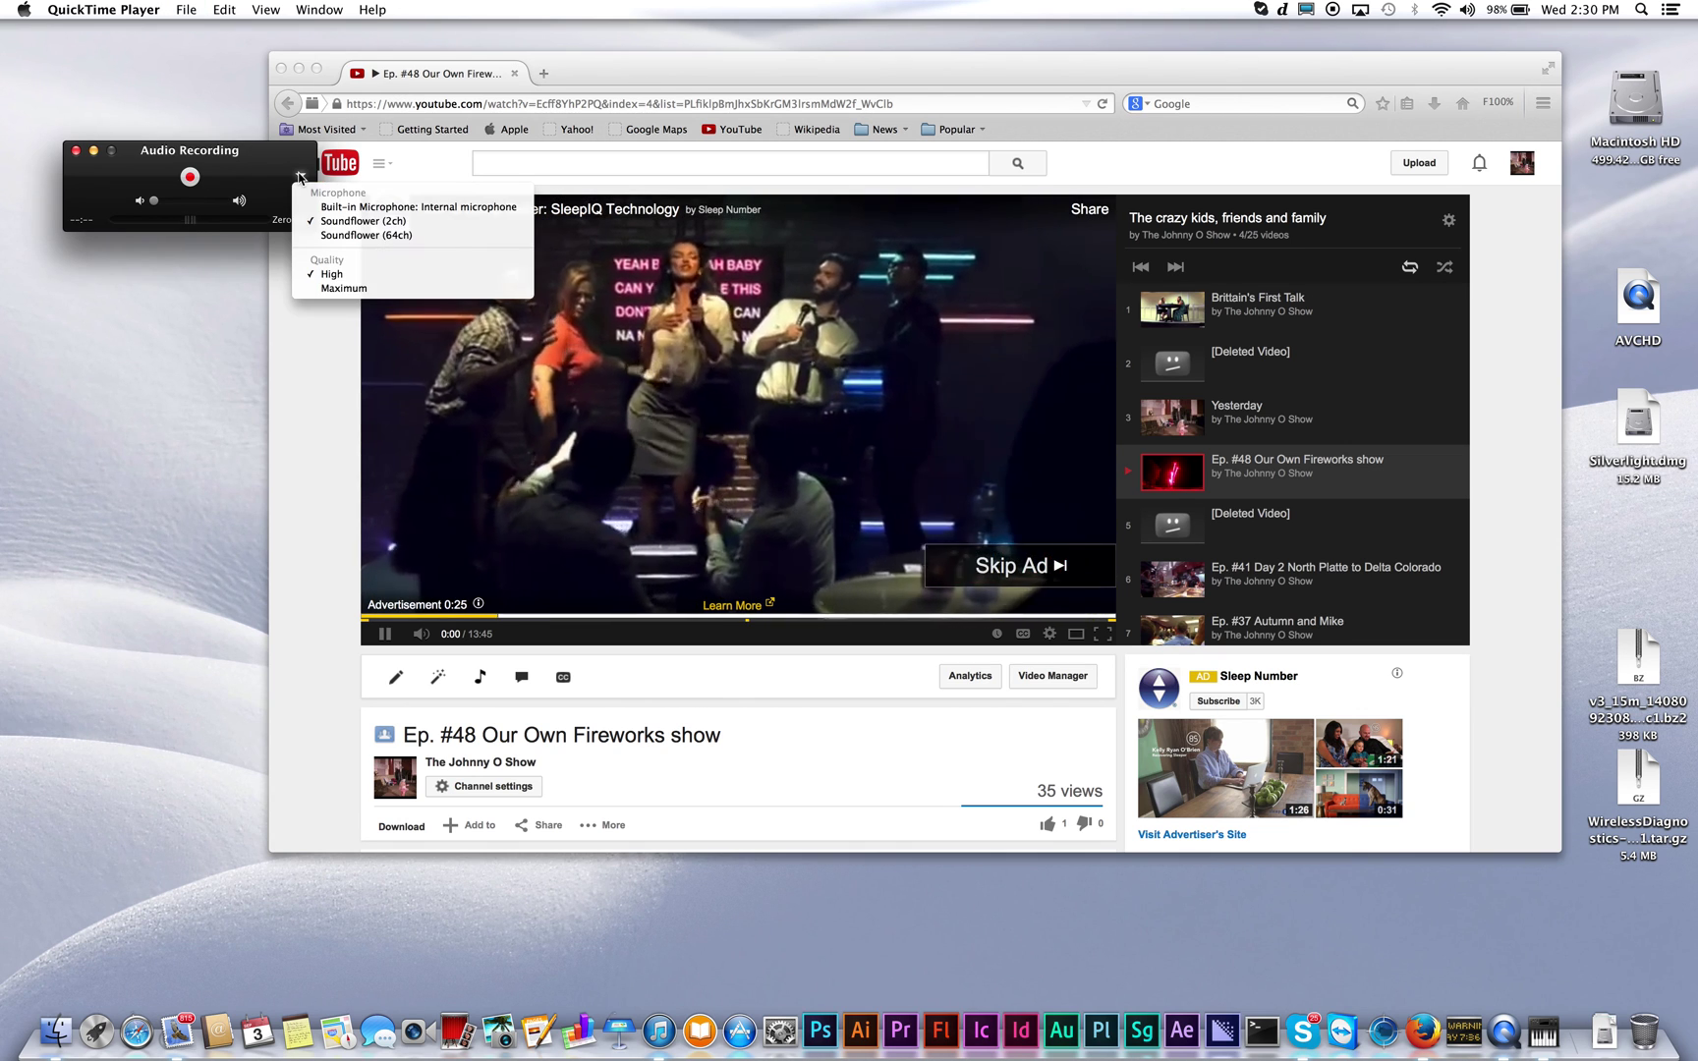
{"action": "left_click", "coordinate": [356, 225]}
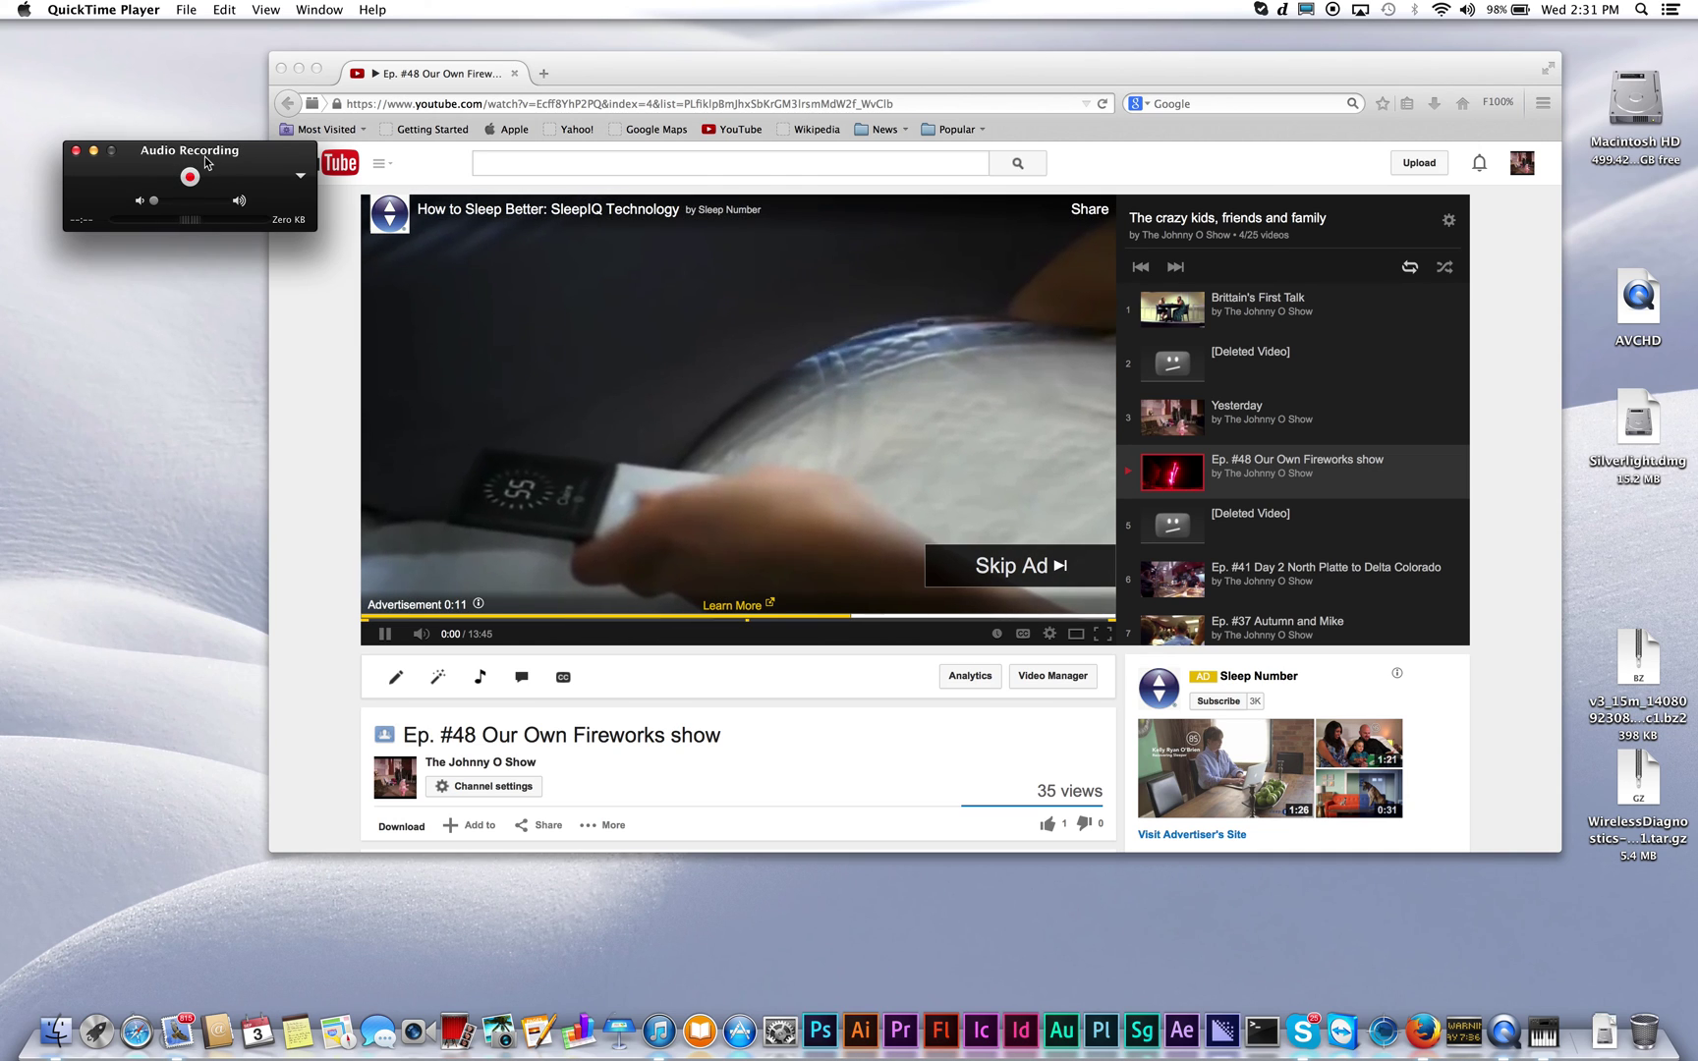
- Advance Ep. #48 past its advertisement to the final seconds and start the QuickTime Player audio recording
{"action": "left_click", "coordinate": [1022, 571]}
{"action": "left_click", "coordinate": [1016, 569]}
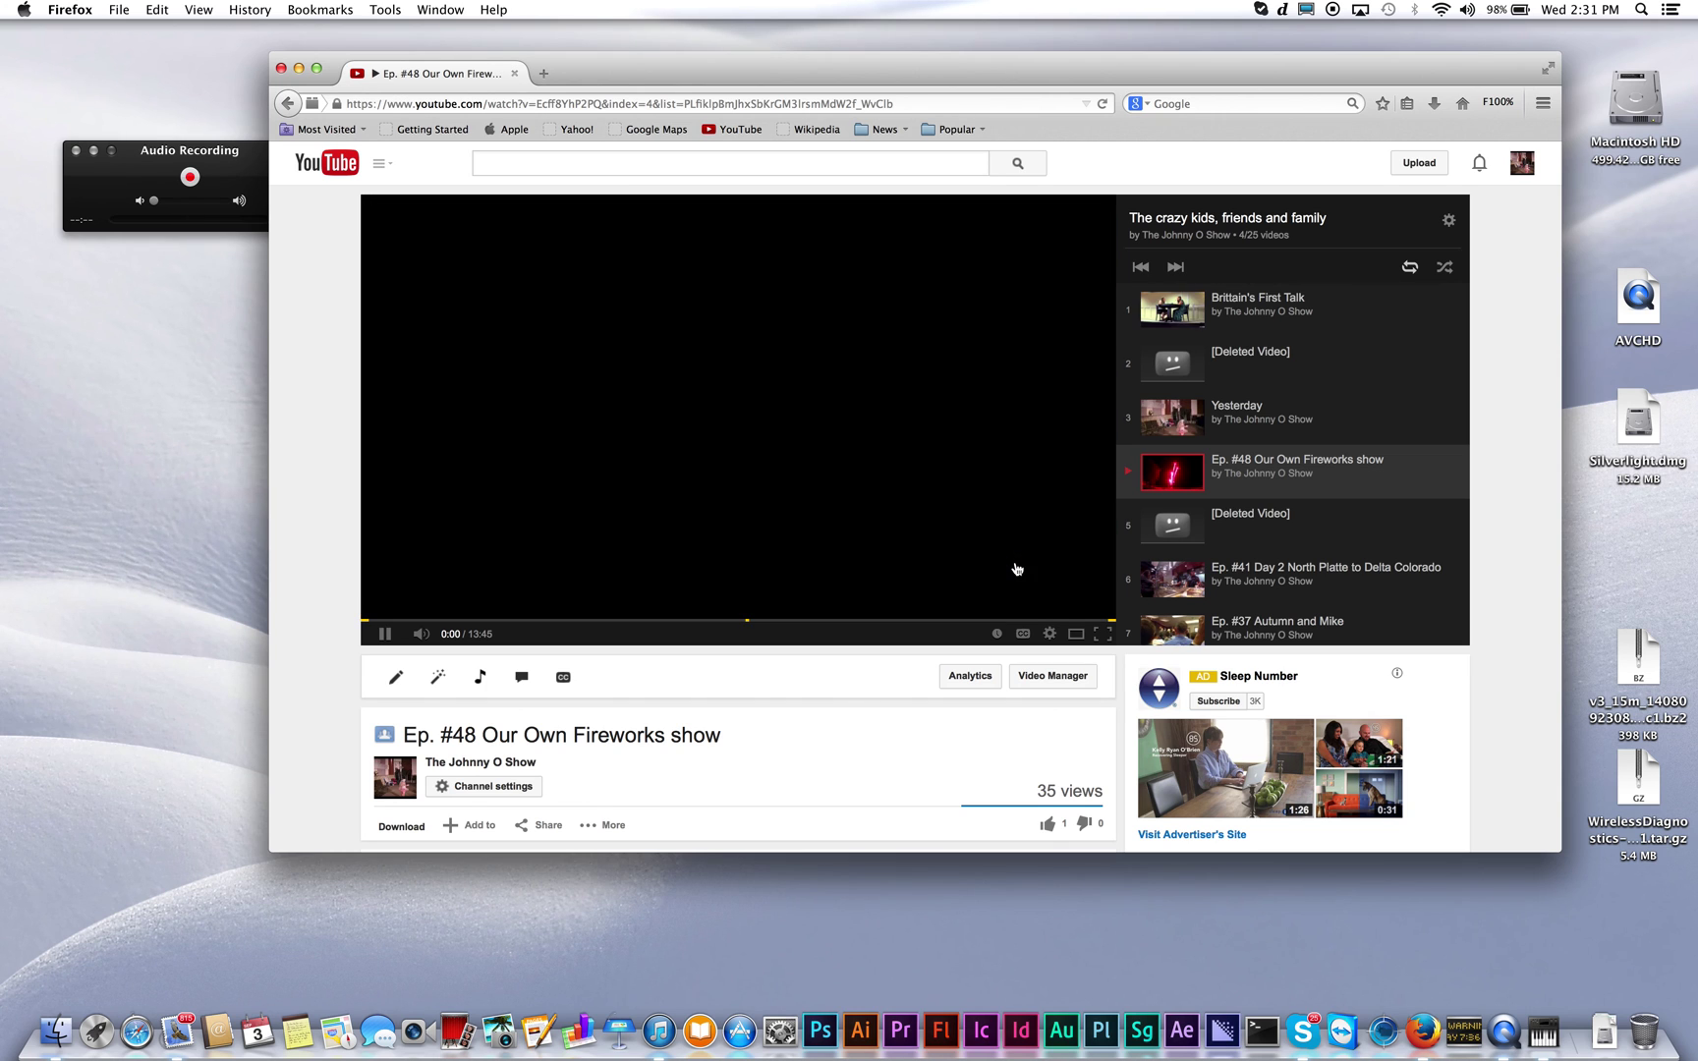
{"action": "left_click", "coordinate": [1095, 618]}
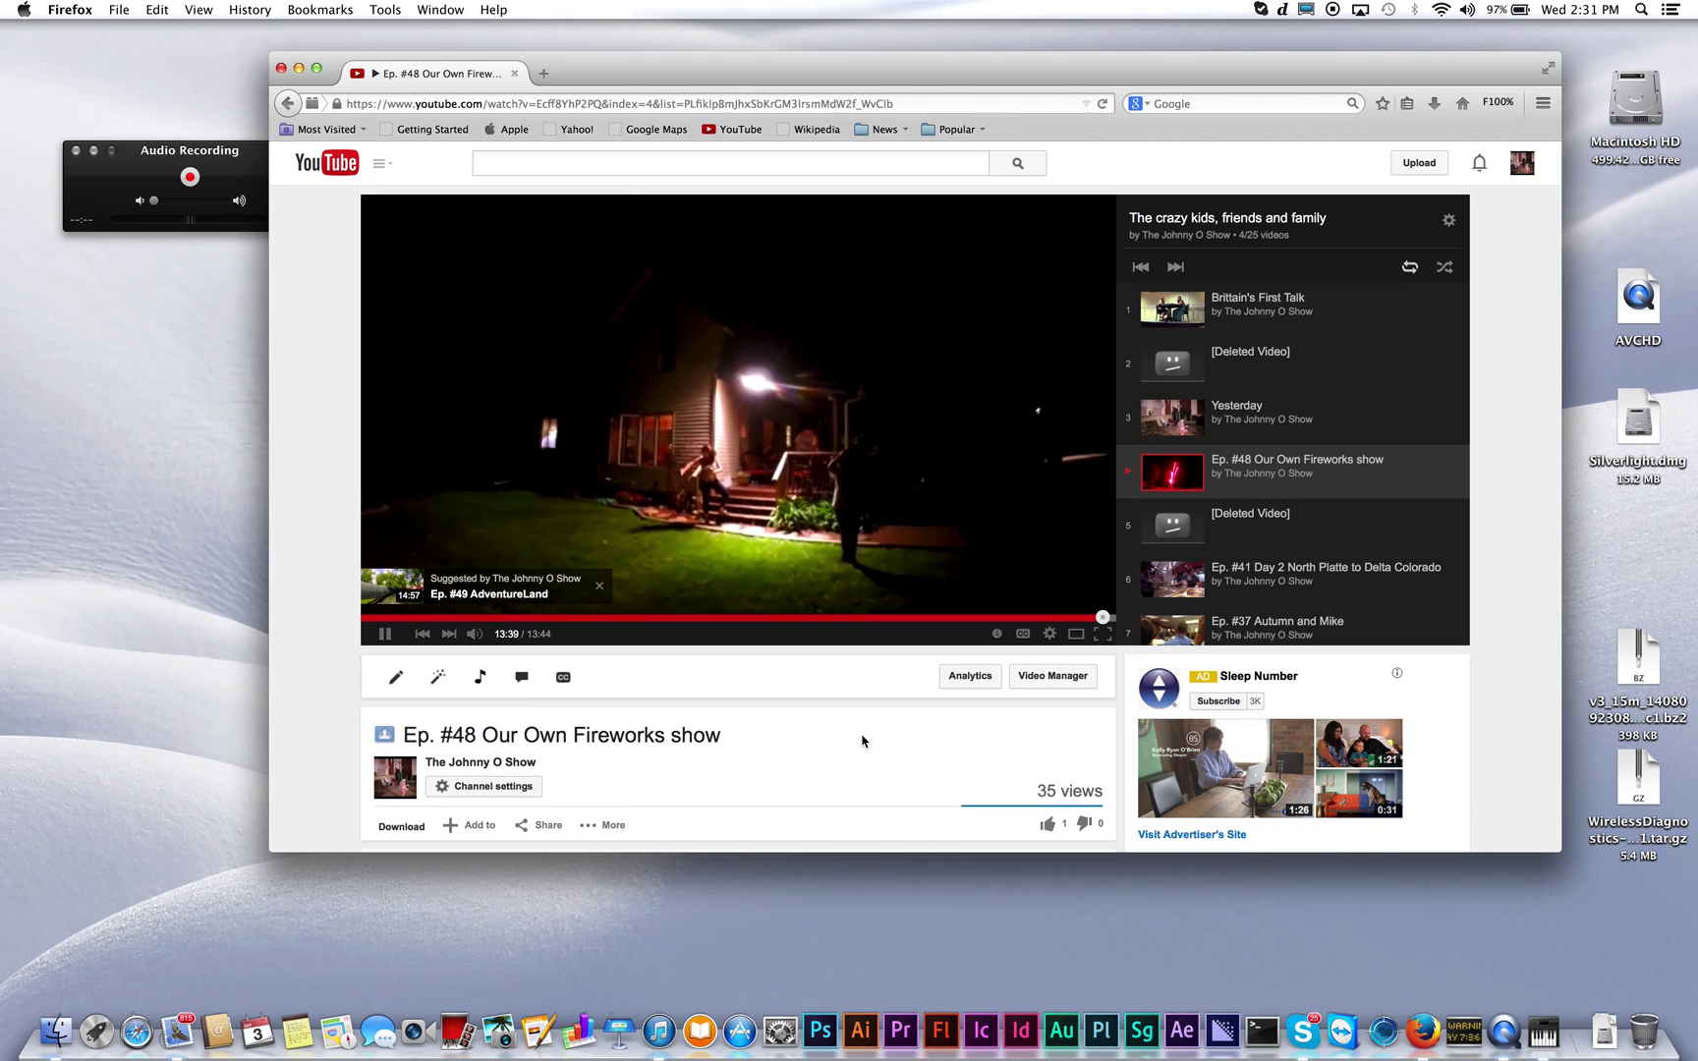
{"action": "left_click", "coordinate": [190, 177]}
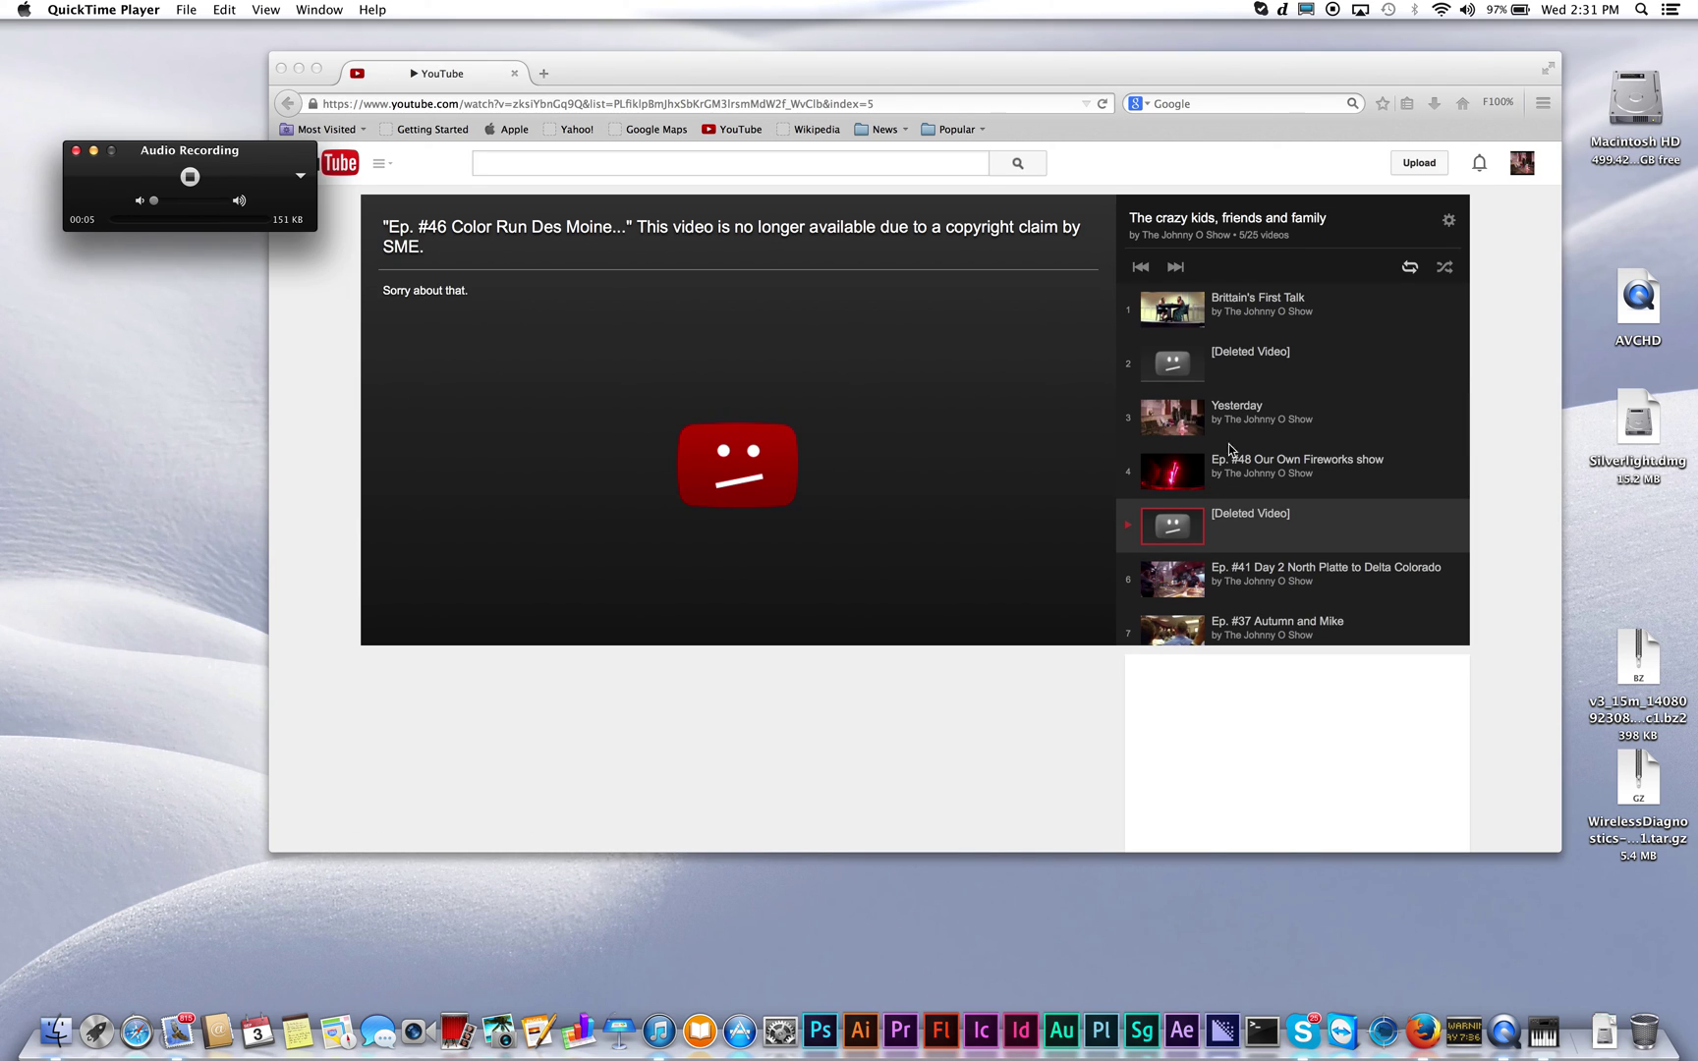
- Replay Ep. #48 Our Own Fireworks show from about 13:32 in full screen while the audio recording runs
{"action": "left_click", "coordinate": [1251, 472]}
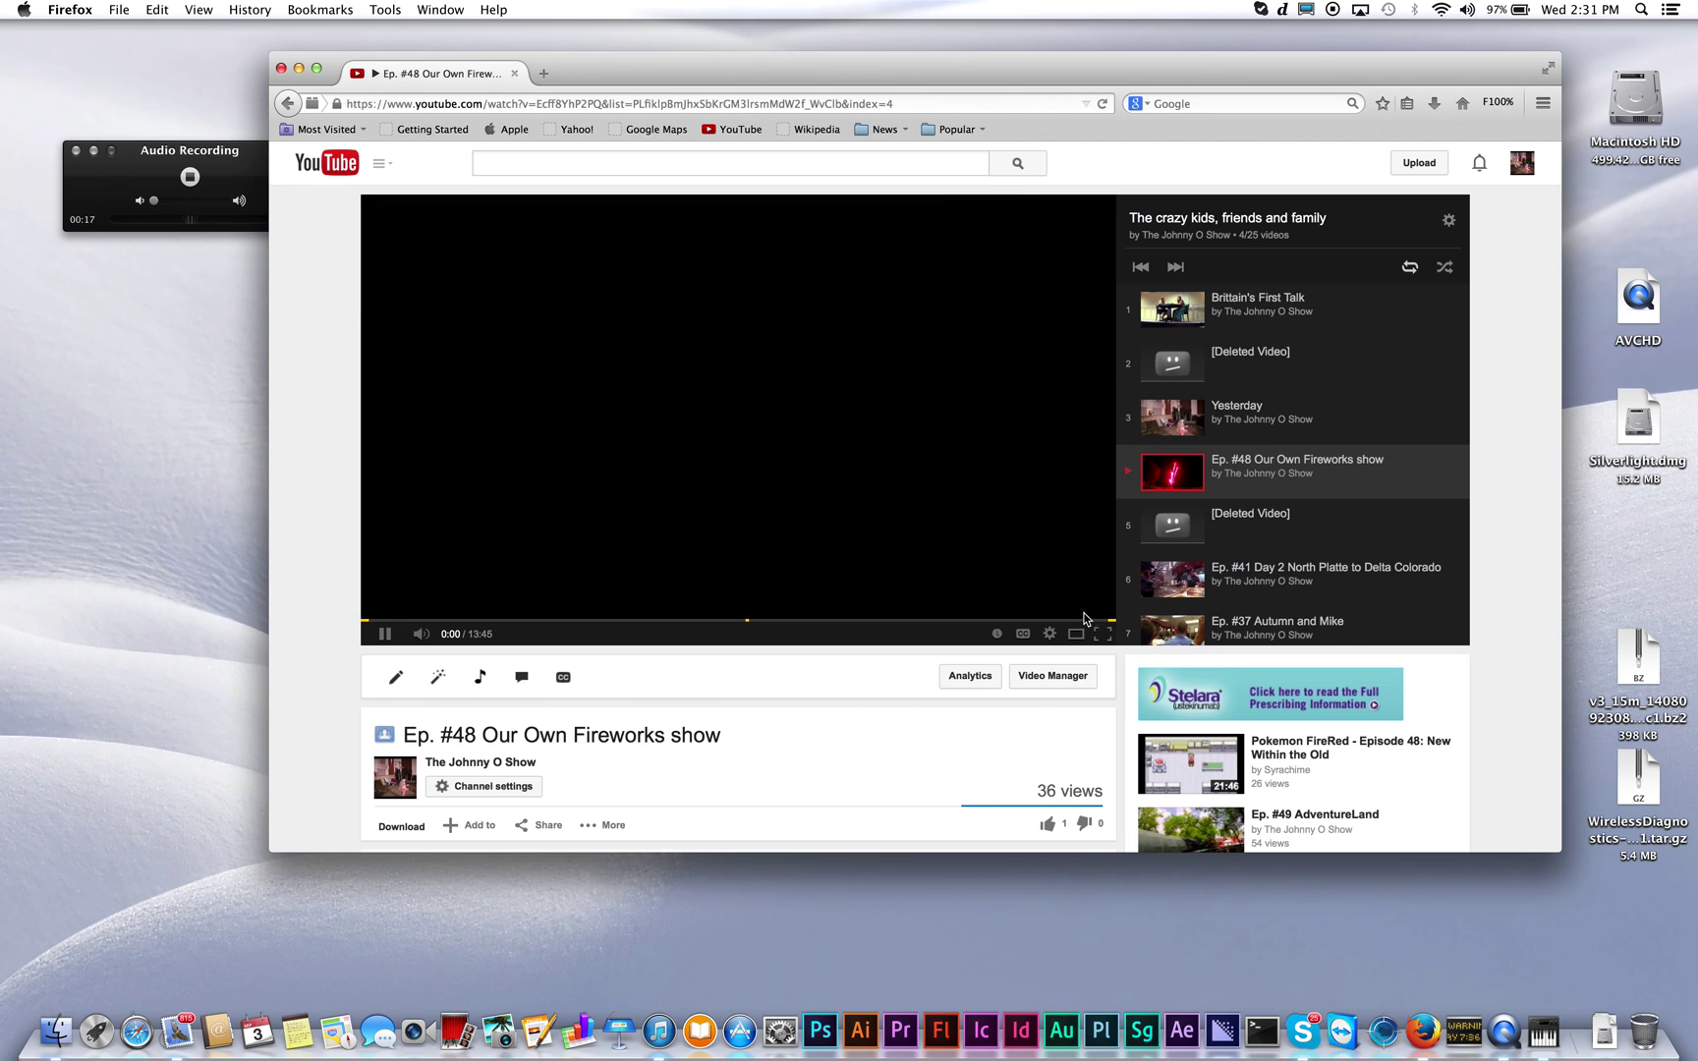
{"action": "left_click", "coordinate": [1101, 619]}
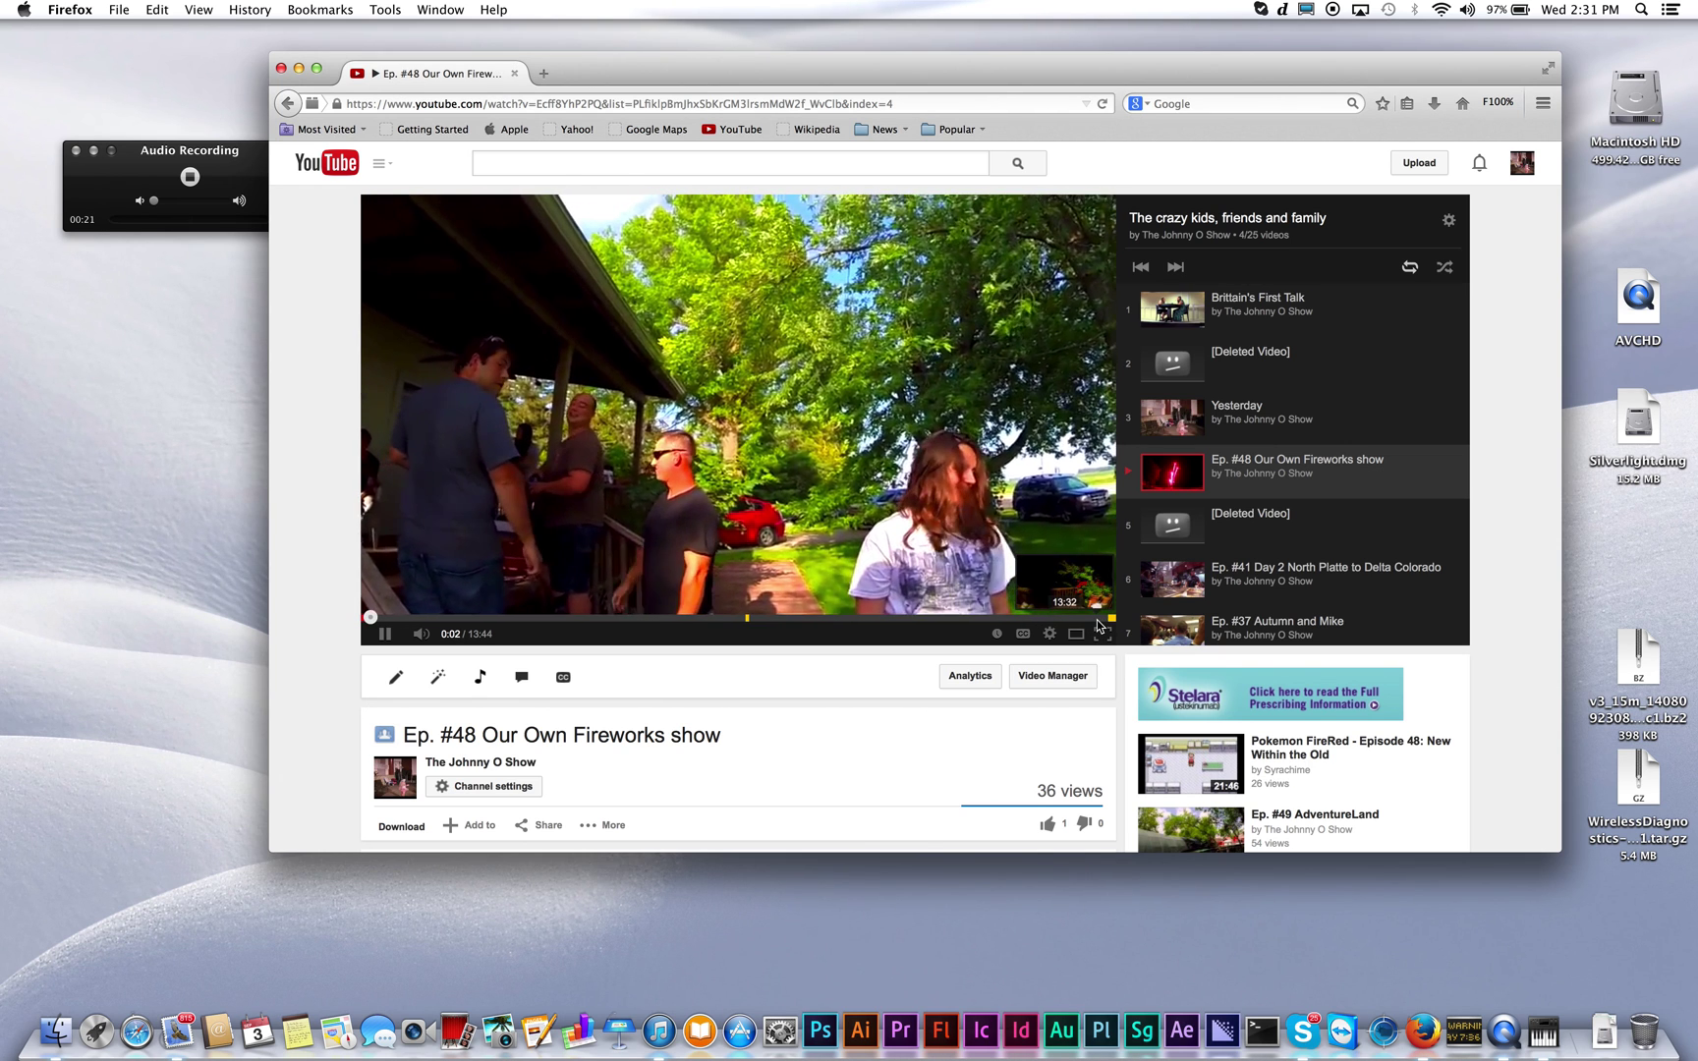
{"action": "left_click", "coordinate": [1097, 619]}
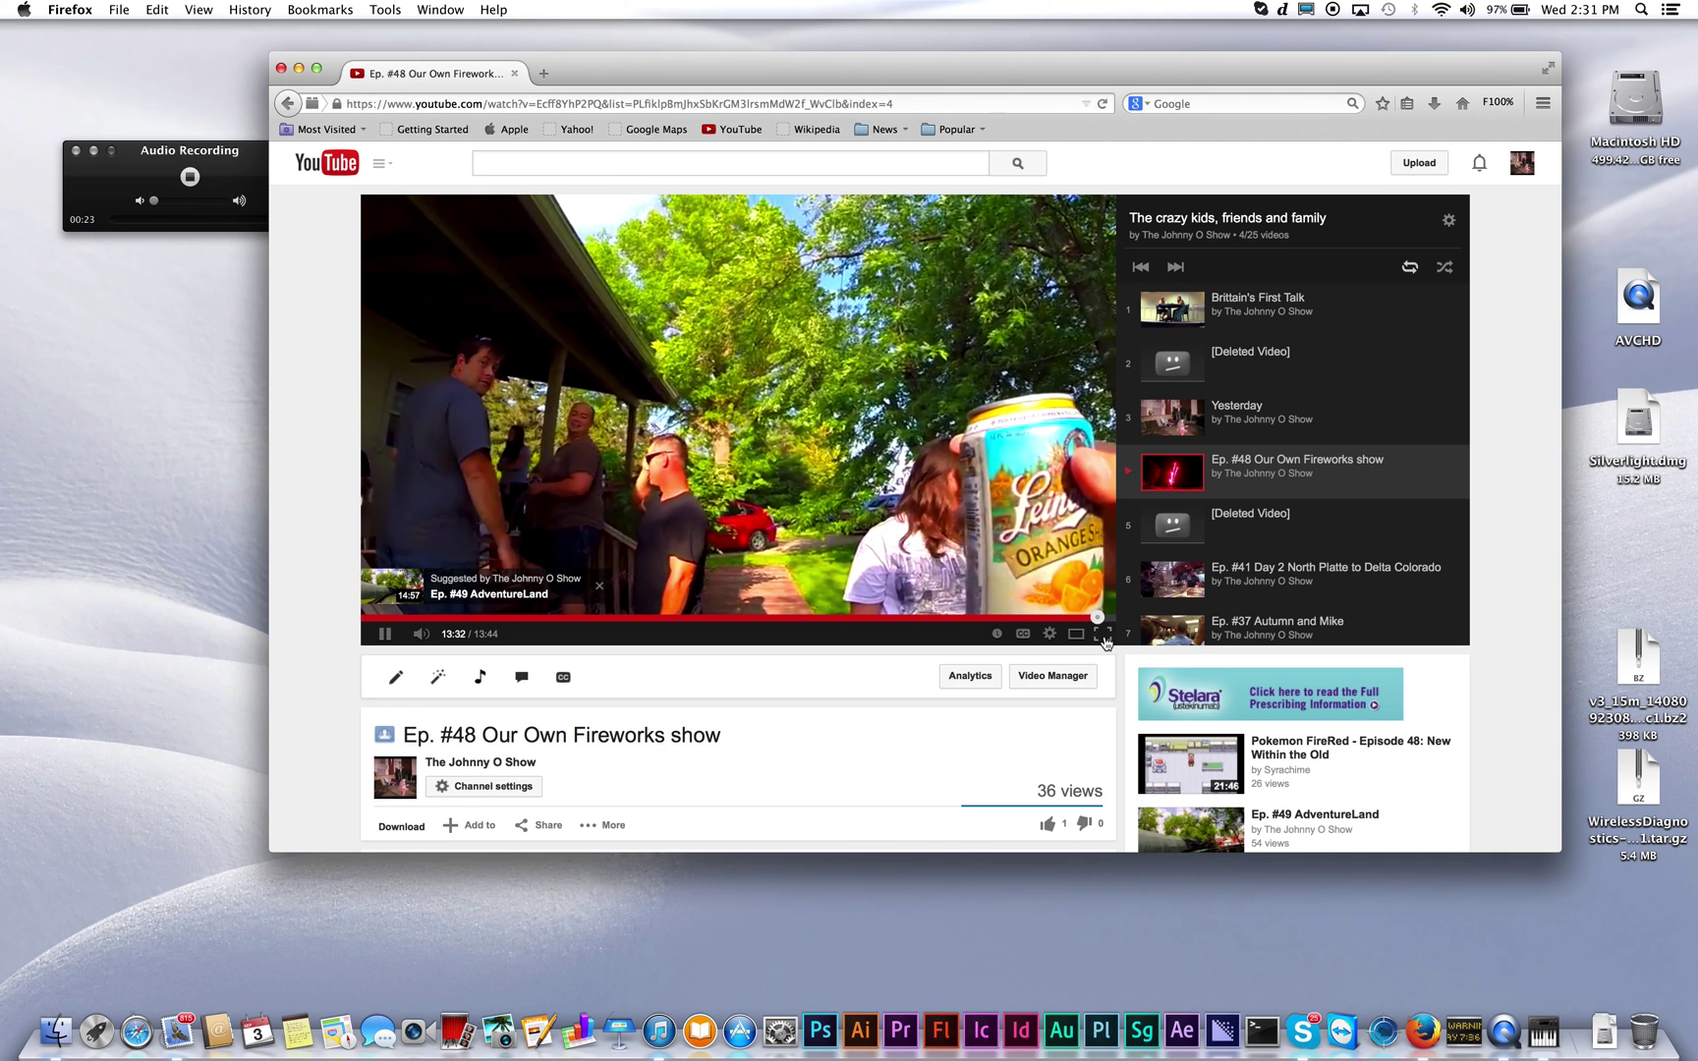
{"action": "left_click", "coordinate": [1104, 636]}
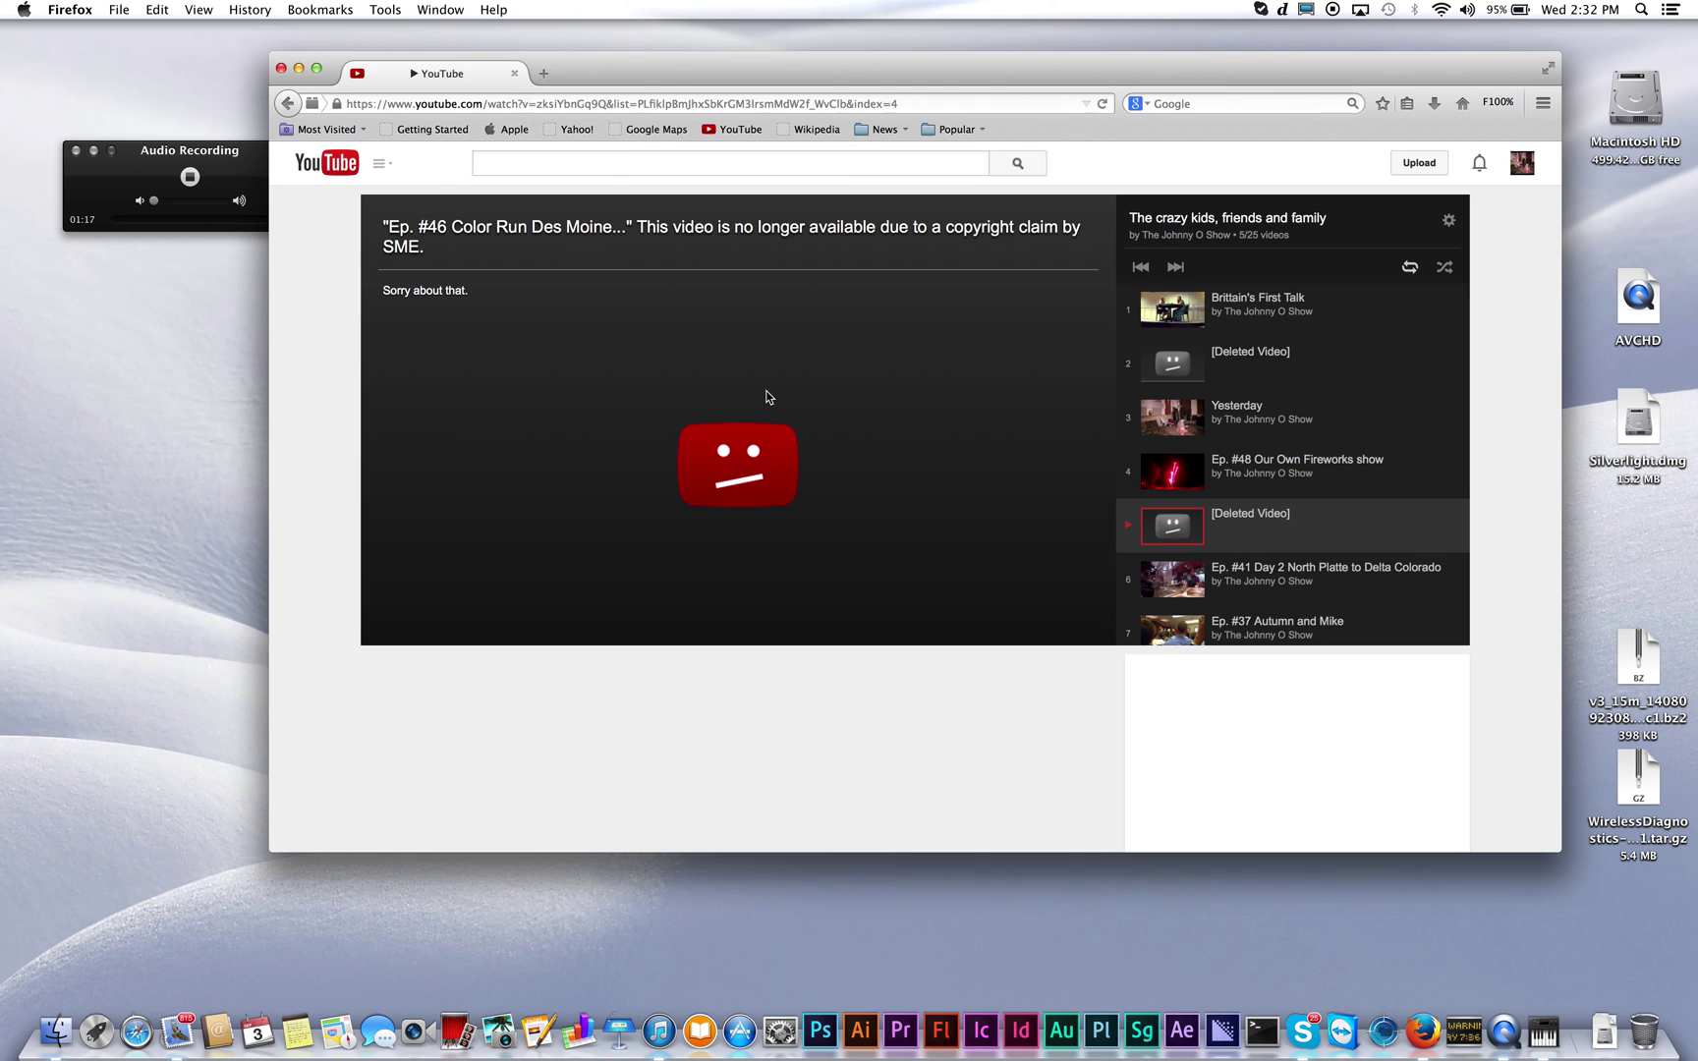
- Stop the QuickTime Player audio recording and pause the advertisement playing before Ep. #41 in Firefox
{"action": "left_click", "coordinate": [190, 179]}
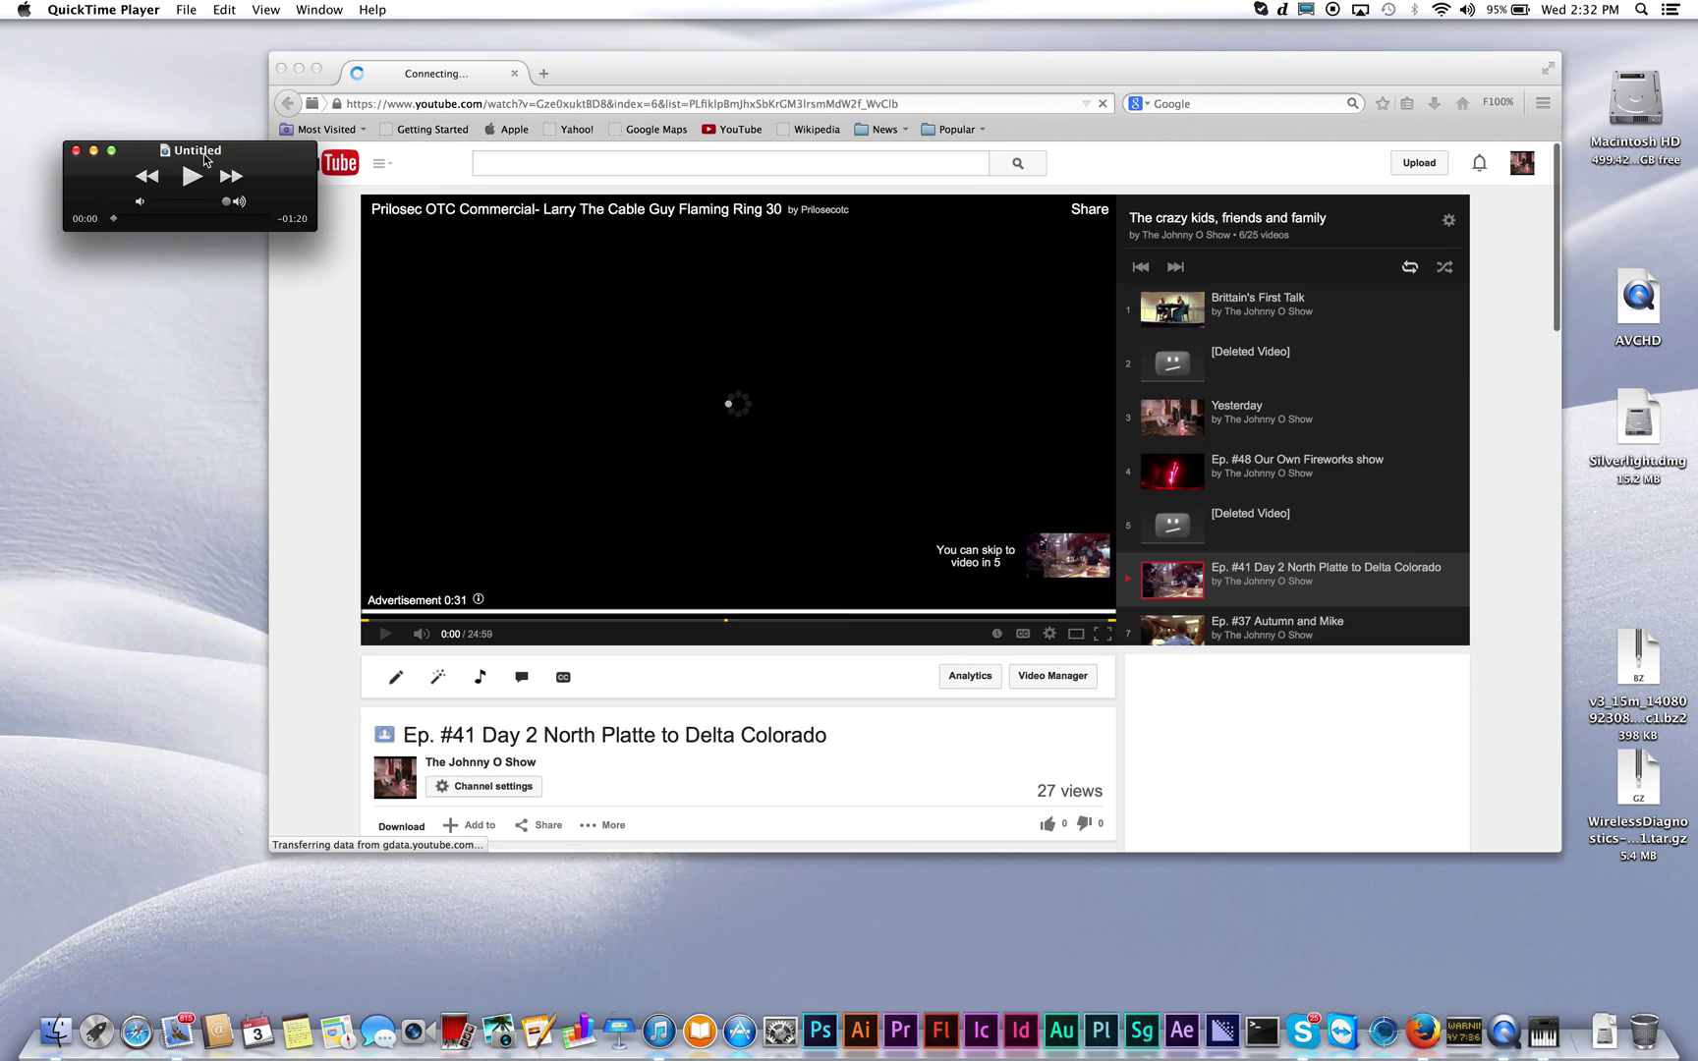
{"action": "left_click", "coordinate": [391, 633]}
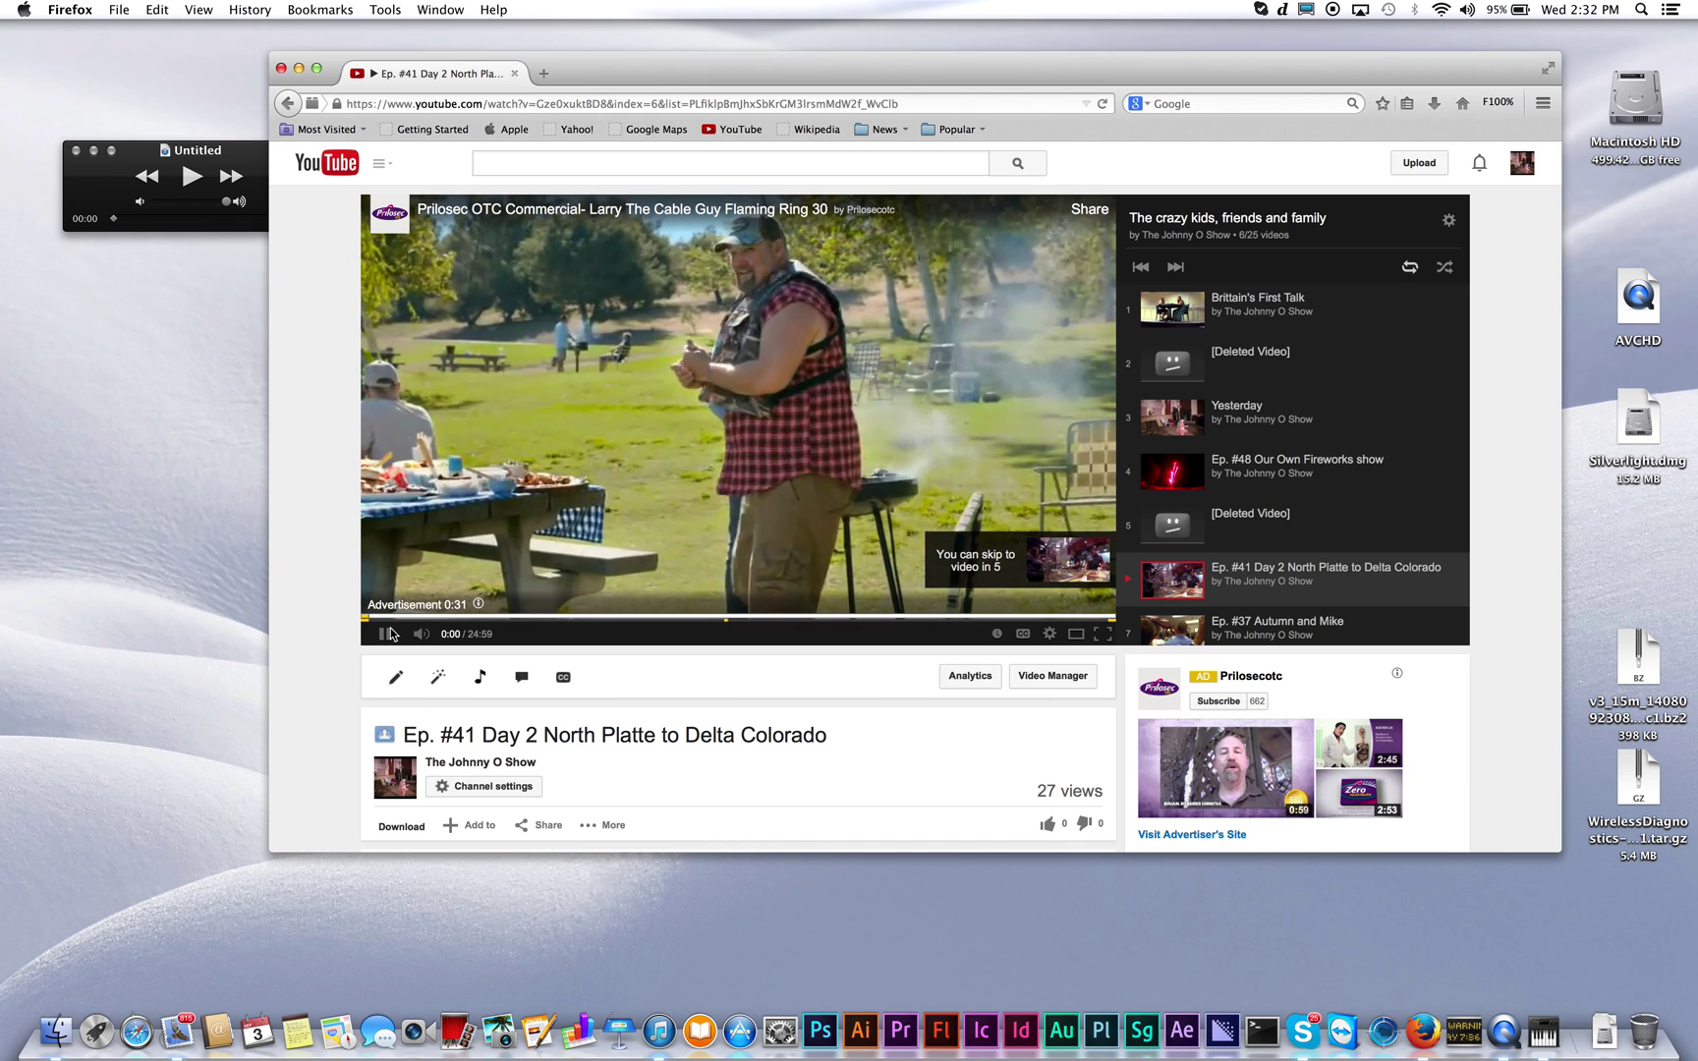
{"action": "left_click", "coordinate": [388, 634]}
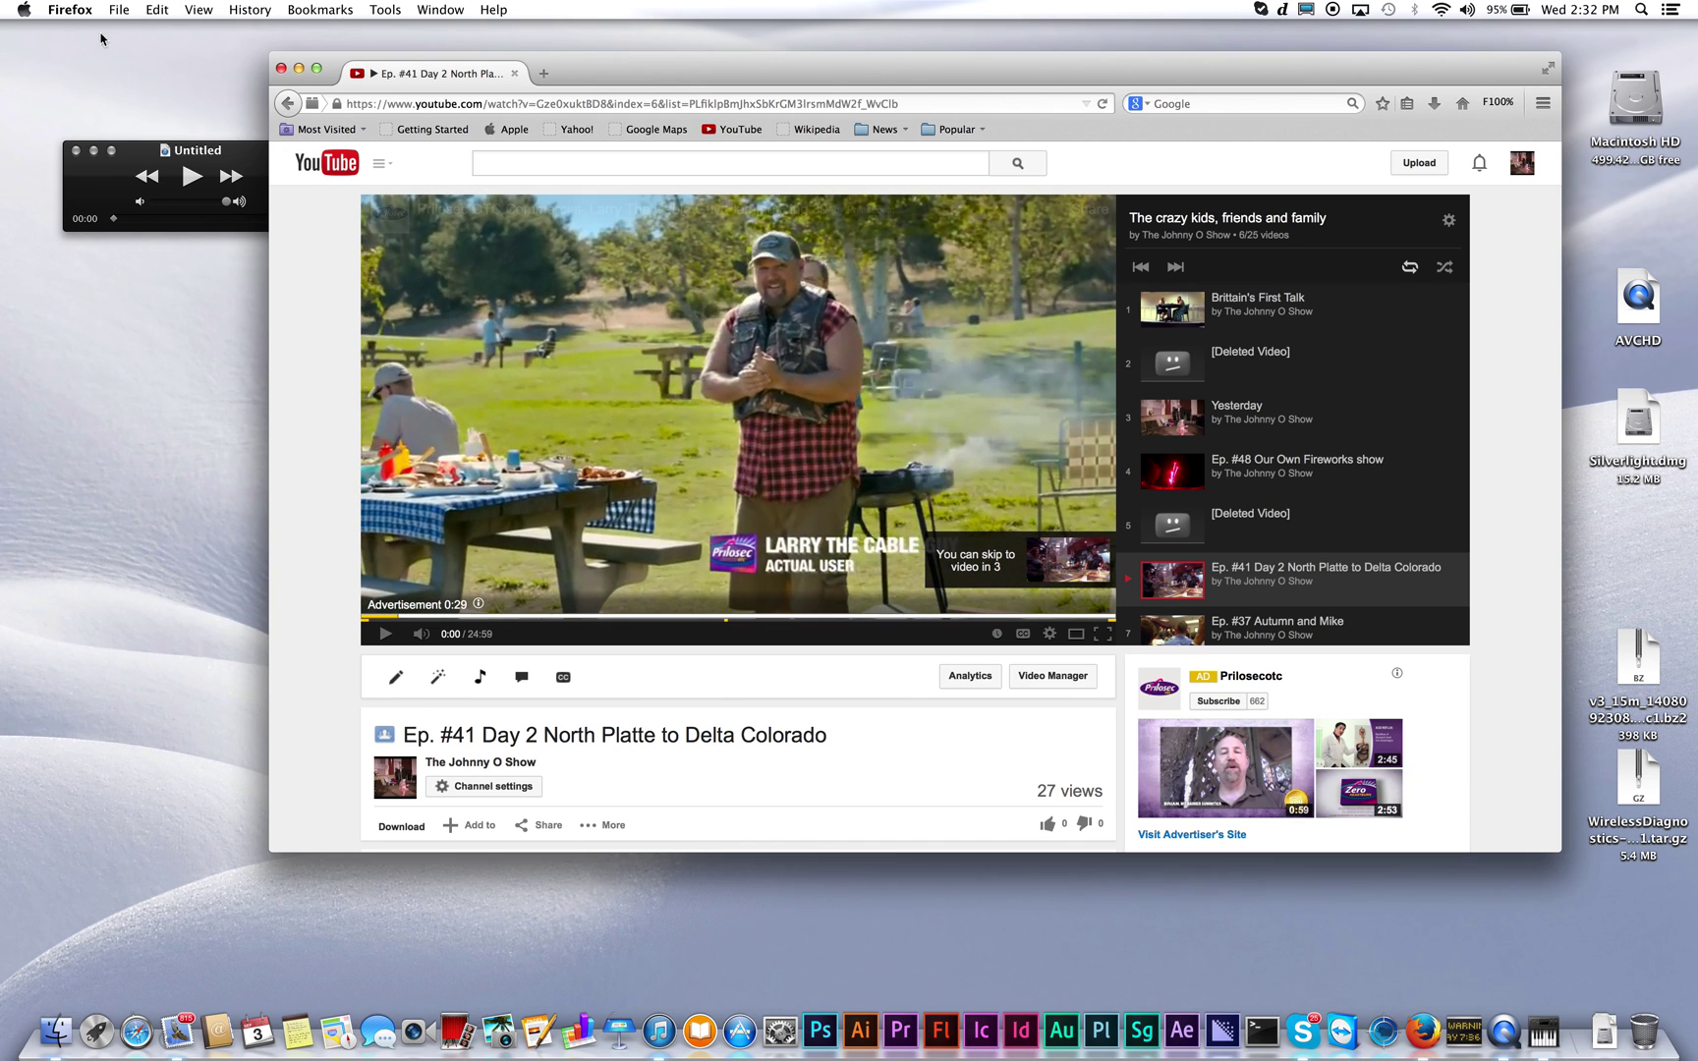
- Set the Mac's sound output device to Internal Speakers in System Preferences and close the Sound settings
{"action": "left_click", "coordinate": [24, 11]}
{"action": "left_click", "coordinate": [79, 83]}
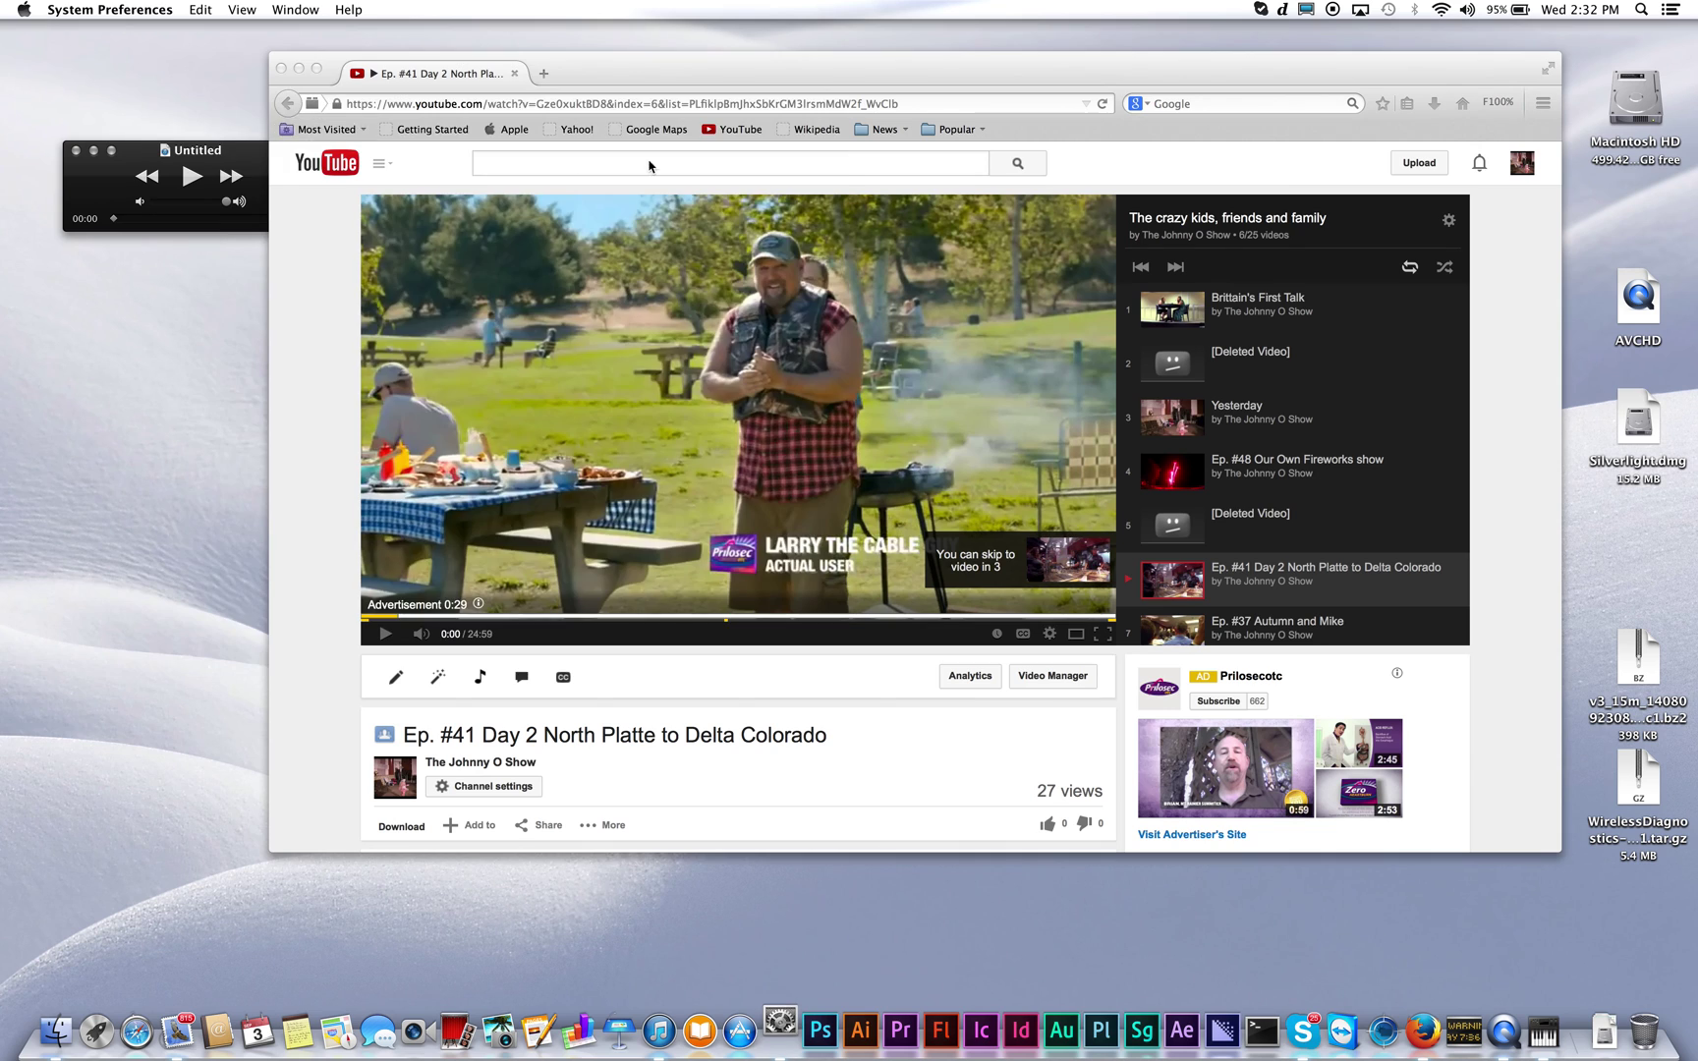
{"action": "left_click", "coordinate": [714, 276]}
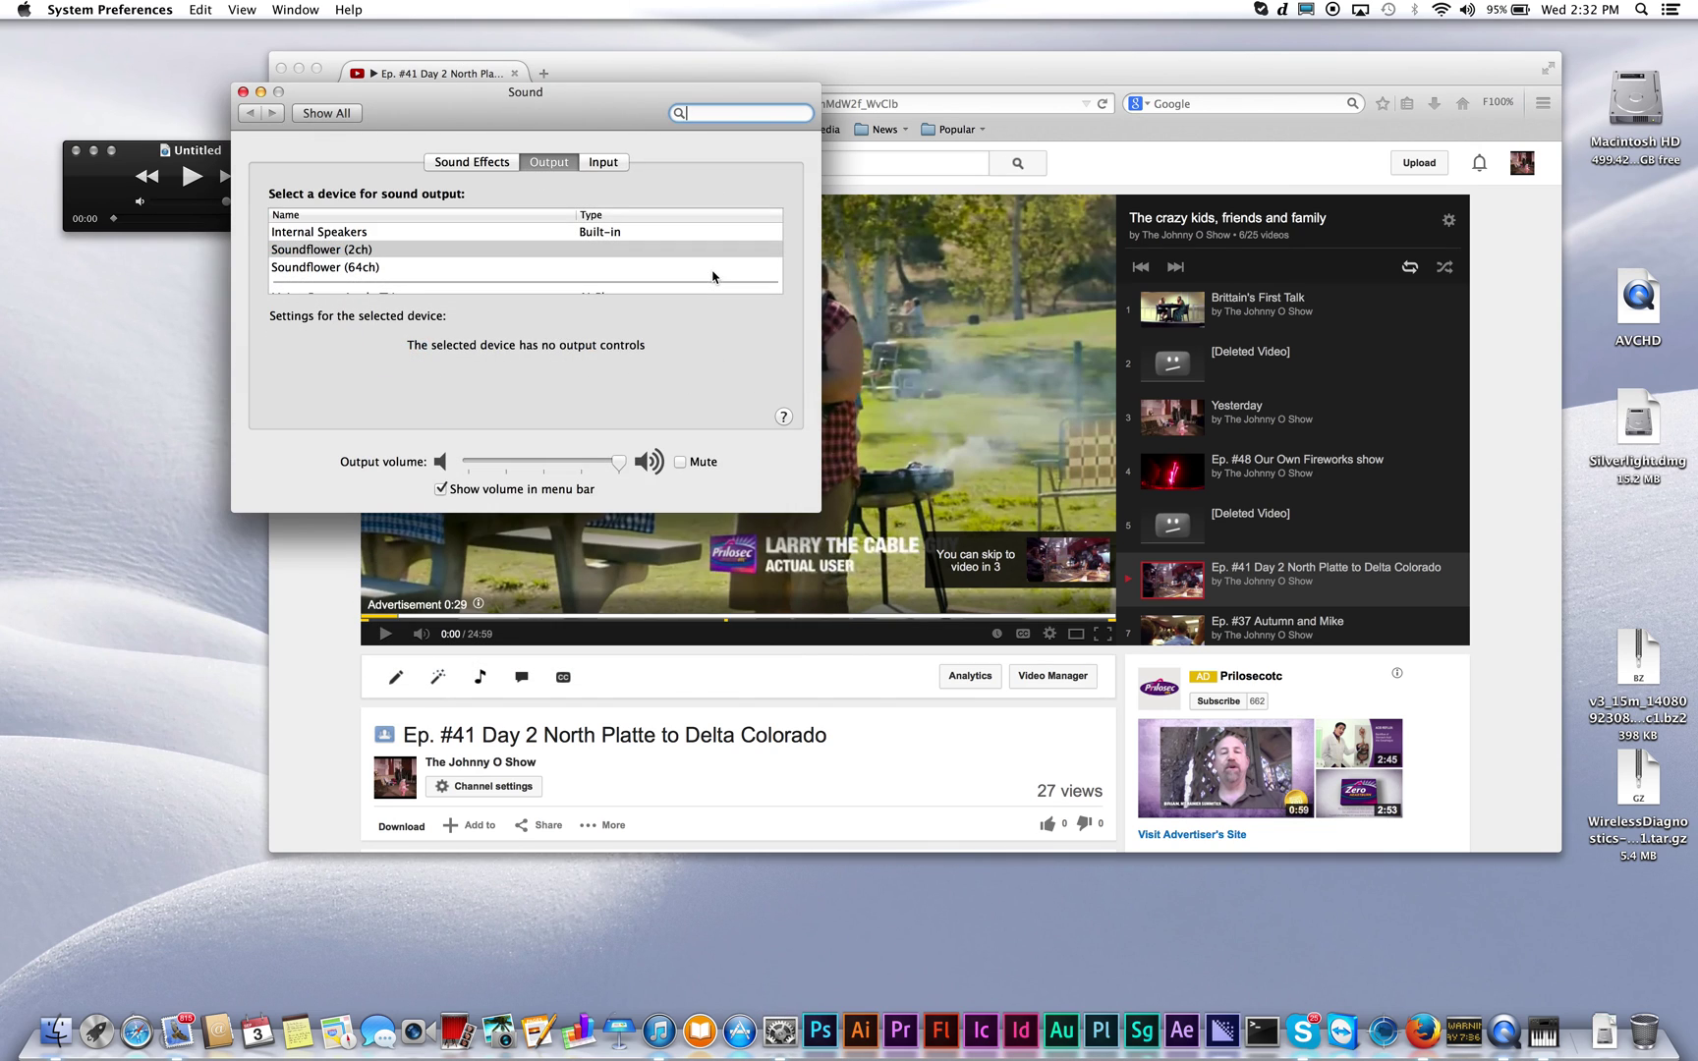
{"action": "left_click", "coordinate": [346, 234]}
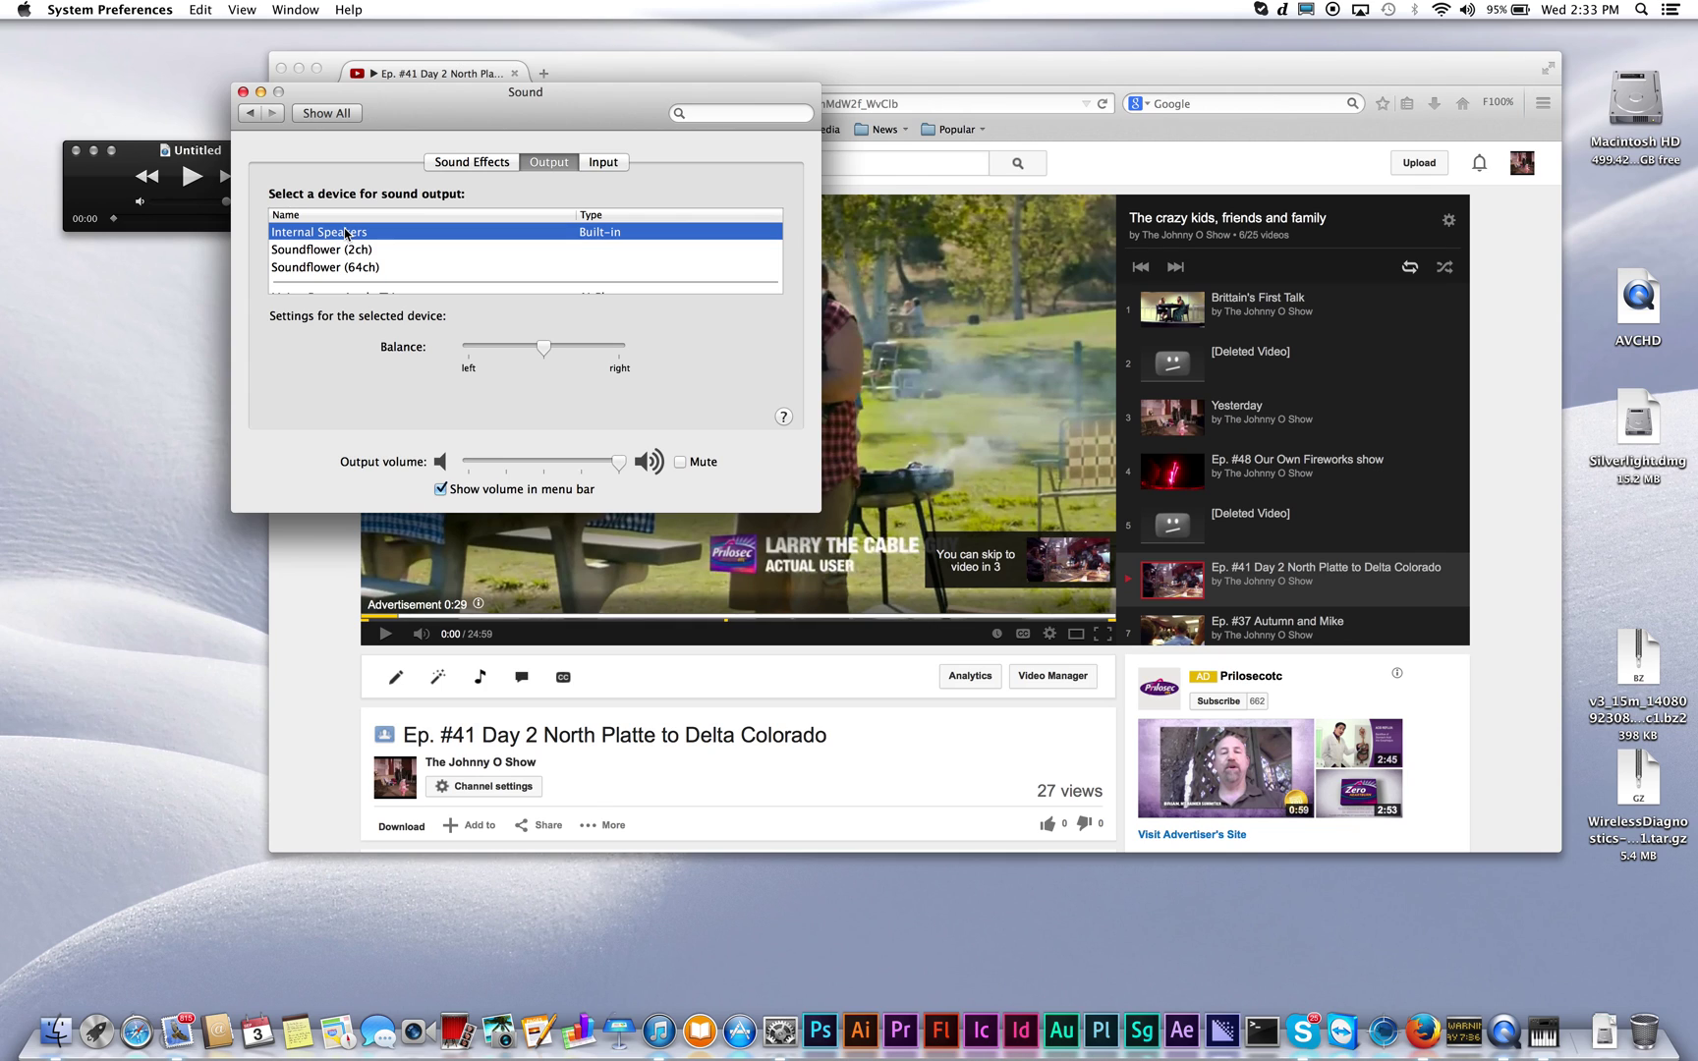
{"action": "left_click", "coordinate": [244, 92]}
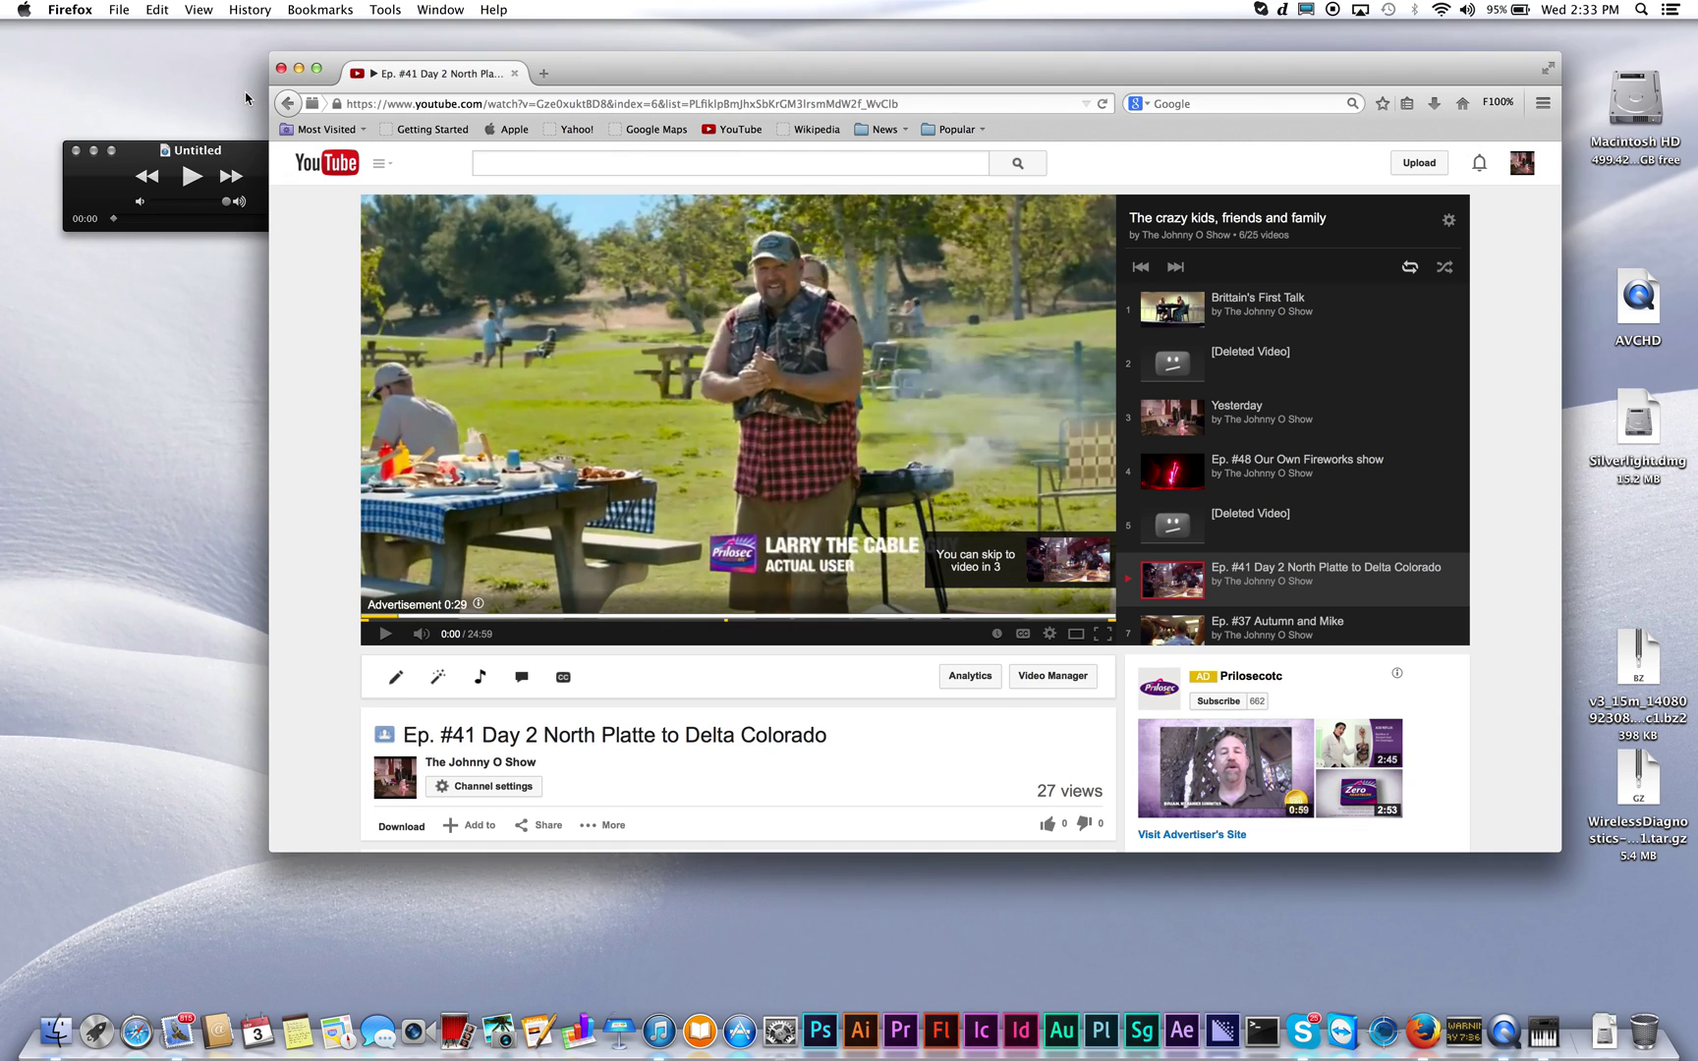
- Play back the untitled audio recording in QuickTime Player and pause it about 17 seconds in
{"action": "left_click", "coordinate": [193, 177]}
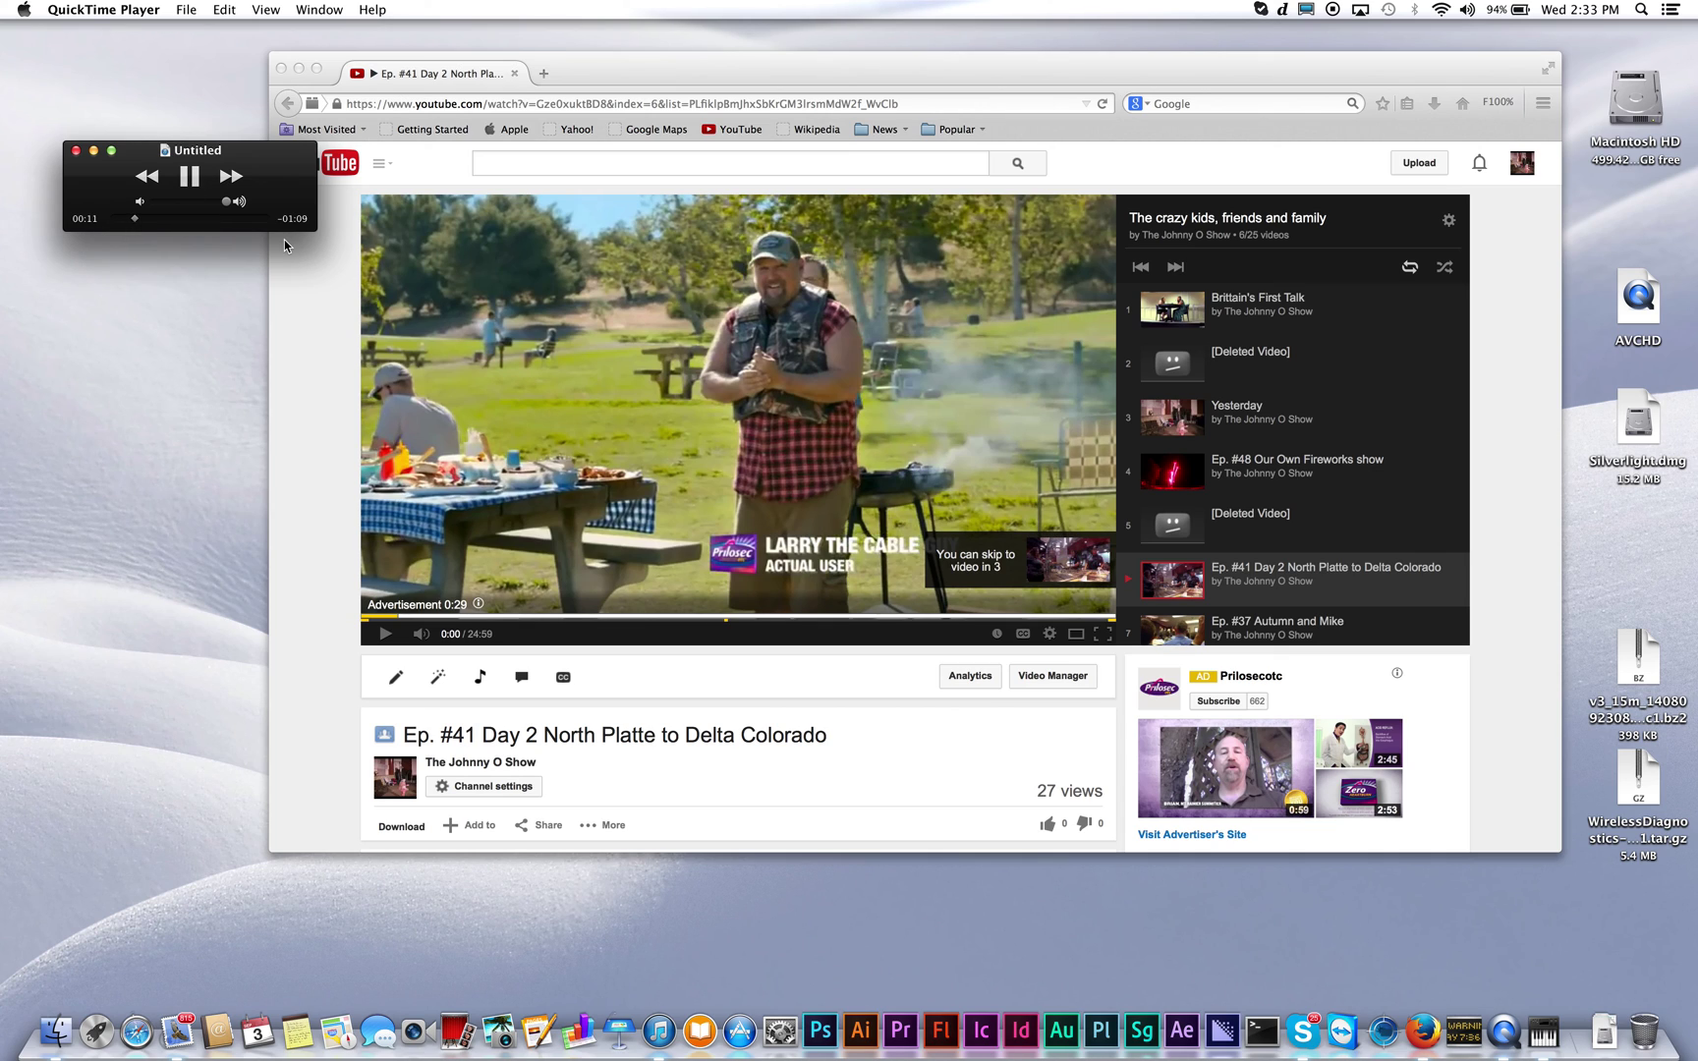
{"action": "left_click", "coordinate": [190, 178]}
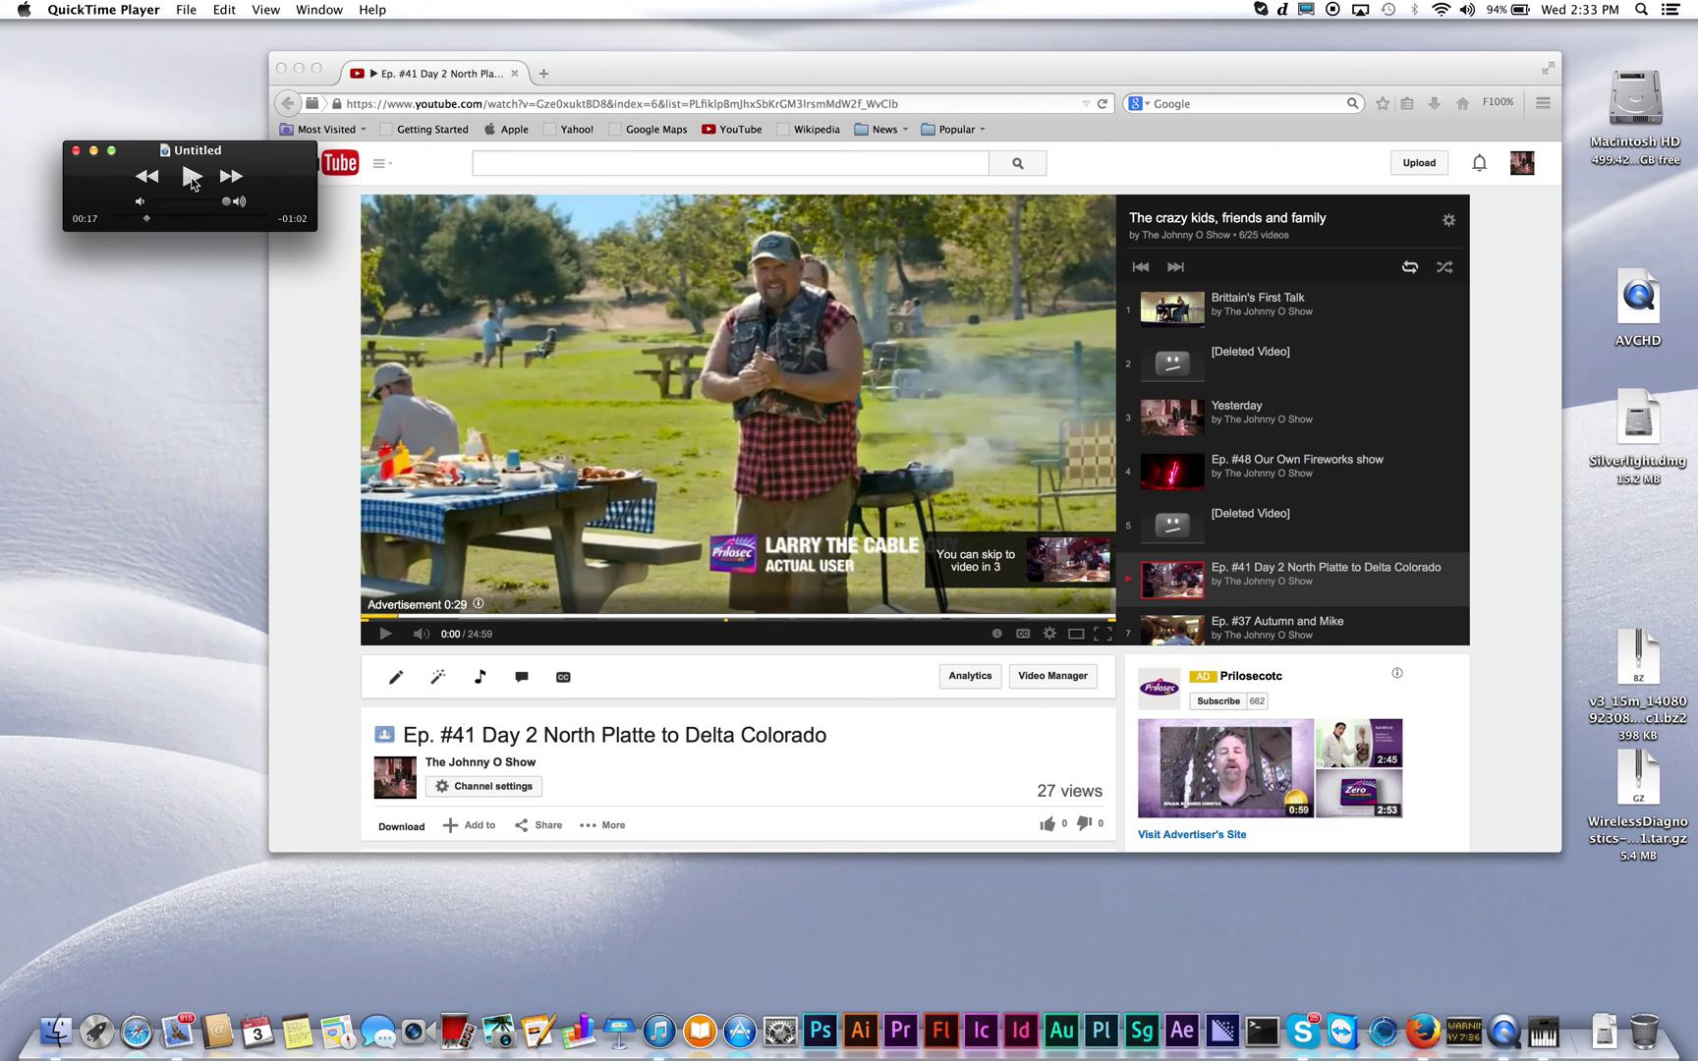